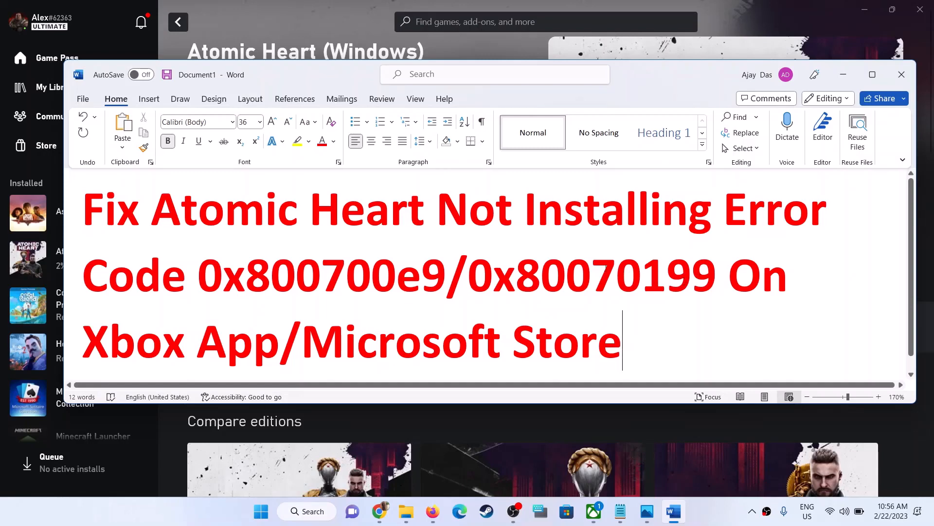
left_click_drag(319, 218, 725, 287)
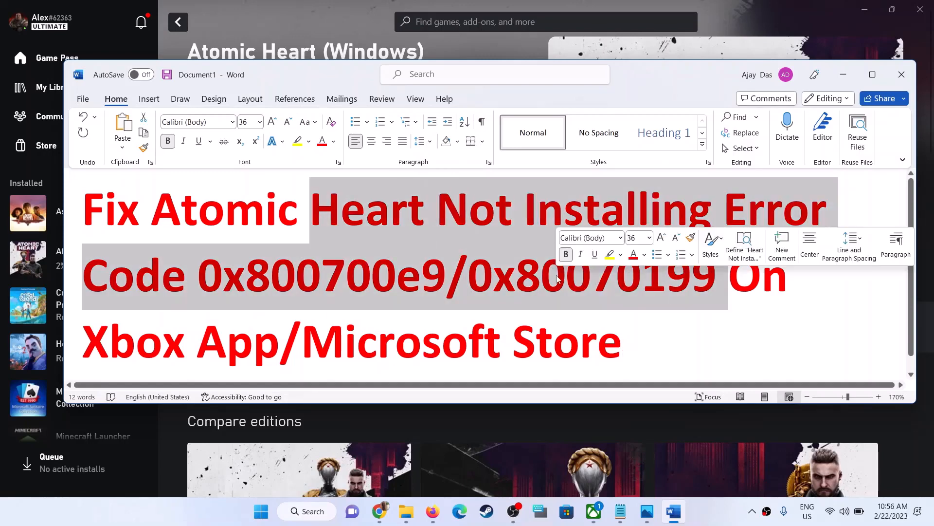
left_click(844, 74)
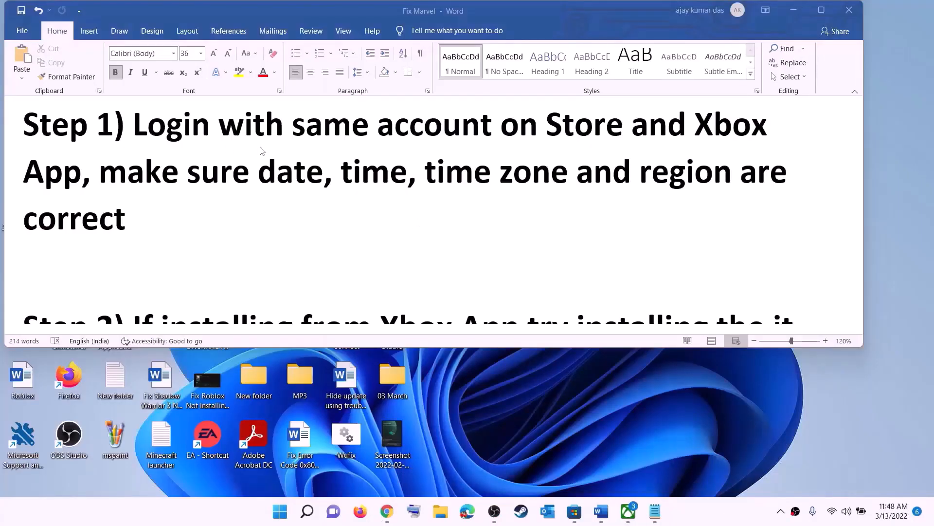
Open Microsoft Store and sign in with the listed Microsoft account, entering the Windows Hello PIN
left_click(574, 515)
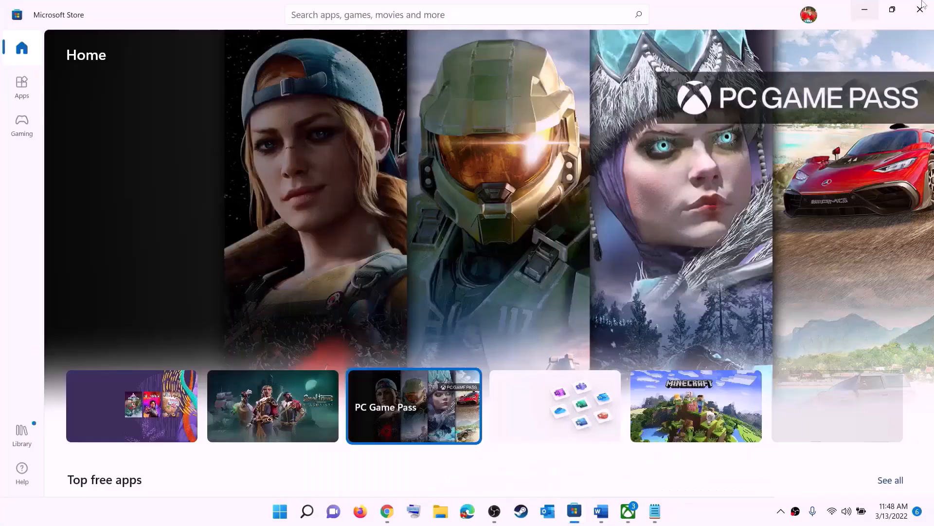
left_click(809, 17)
left_click(680, 69)
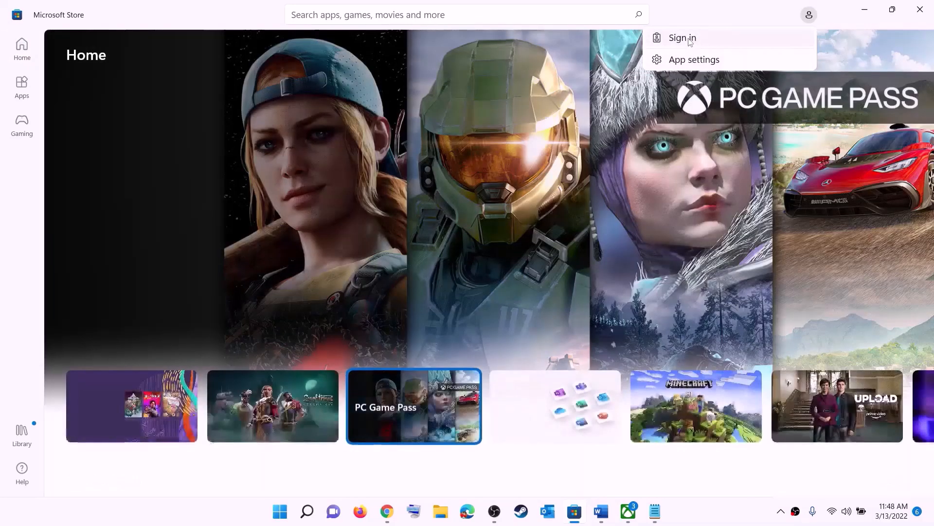
left_click(690, 41)
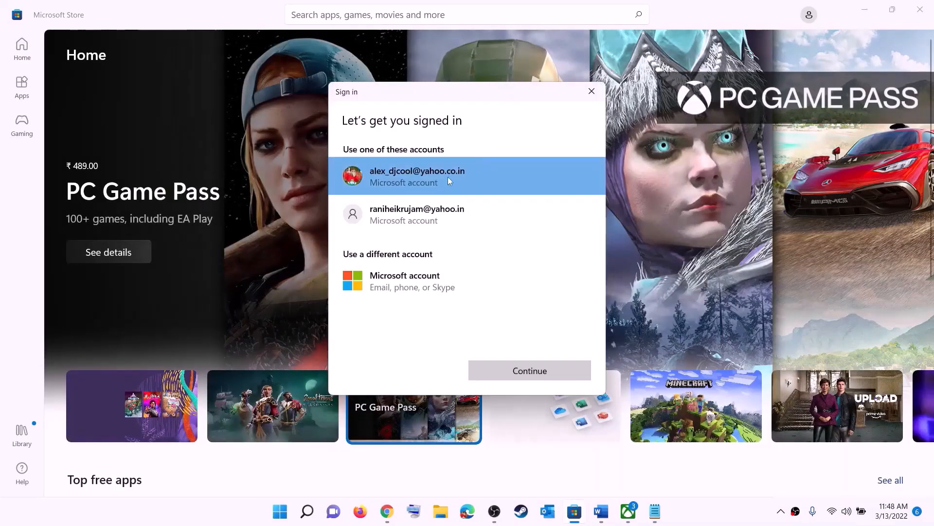
left_click(479, 182)
left_click(530, 370)
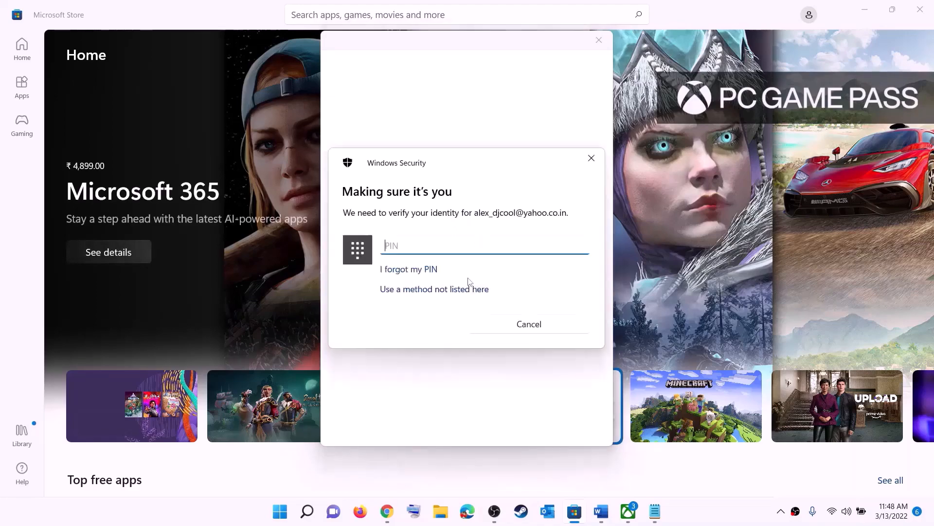
type("123")
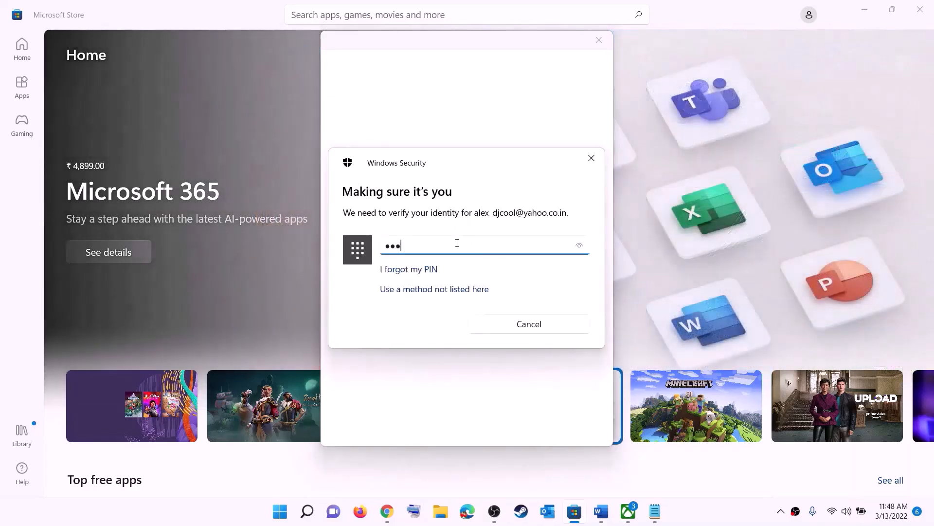
type("4")
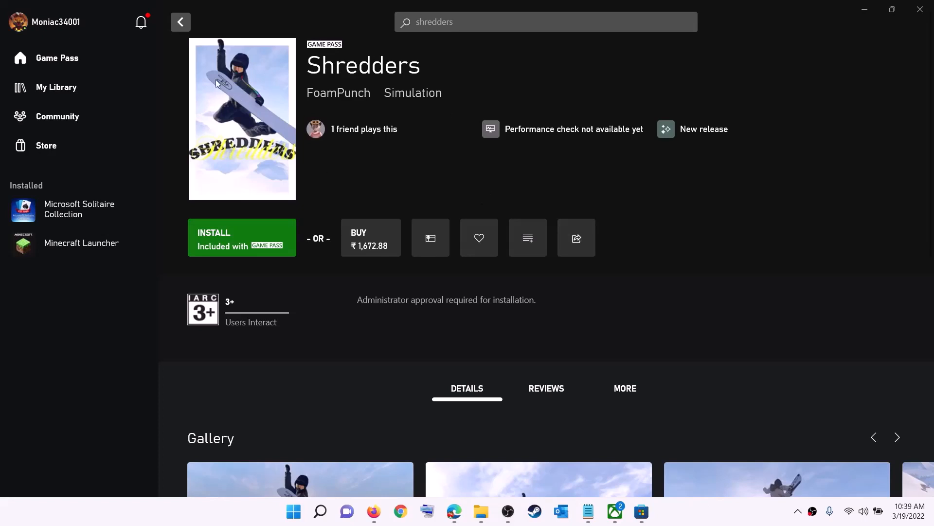
Sign out of the Xbox app from the profile menu and sign back in
left_click(57, 25)
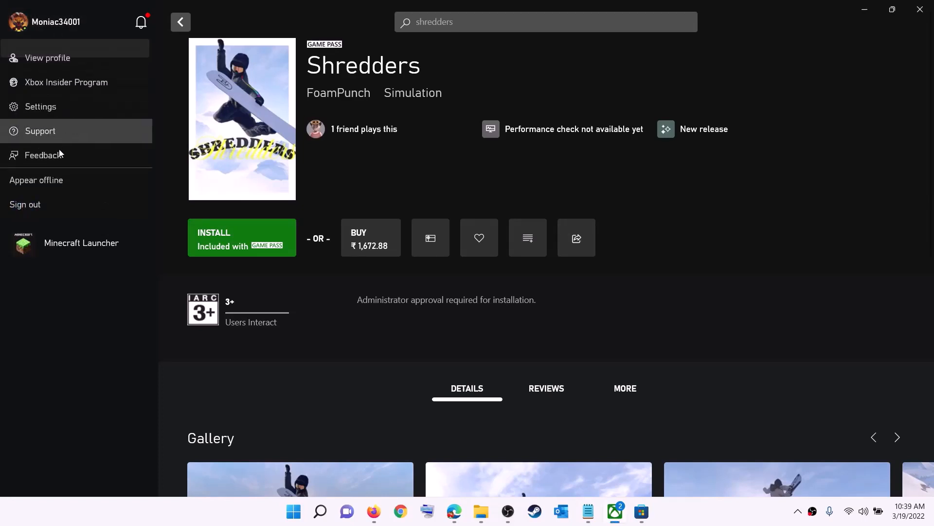
left_click(51, 206)
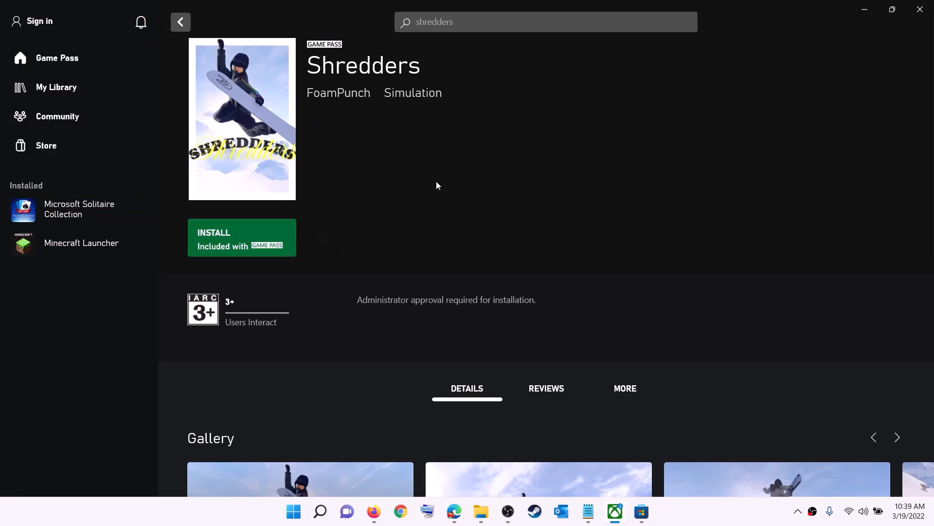
left_click(42, 22)
left_click(33, 155)
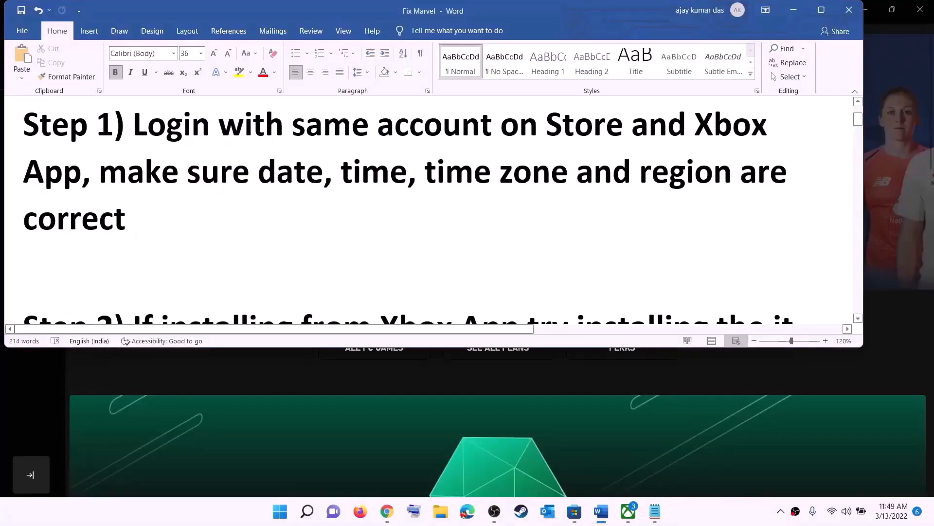
Open the date and time settings from the taskbar clock
left_click_drag(100, 171, 711, 204)
left_click(794, 10)
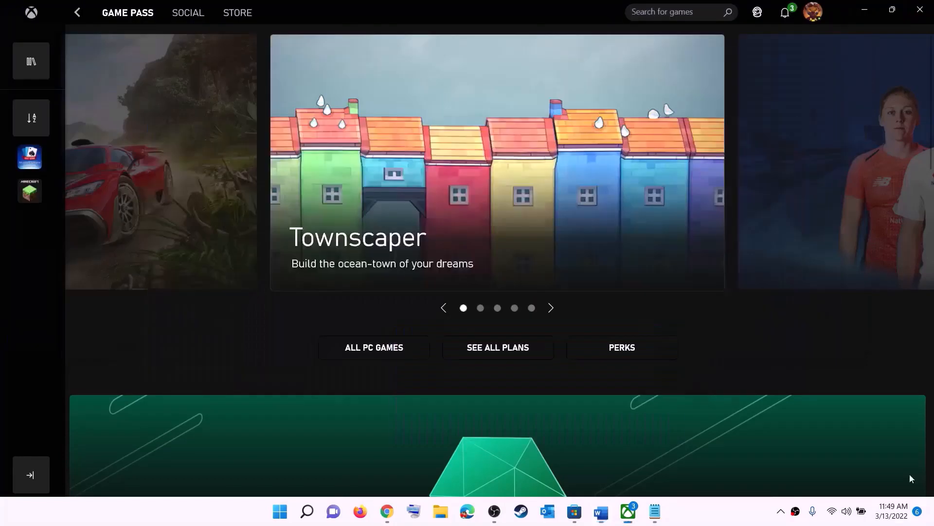
right_click(888, 519)
left_click(885, 459)
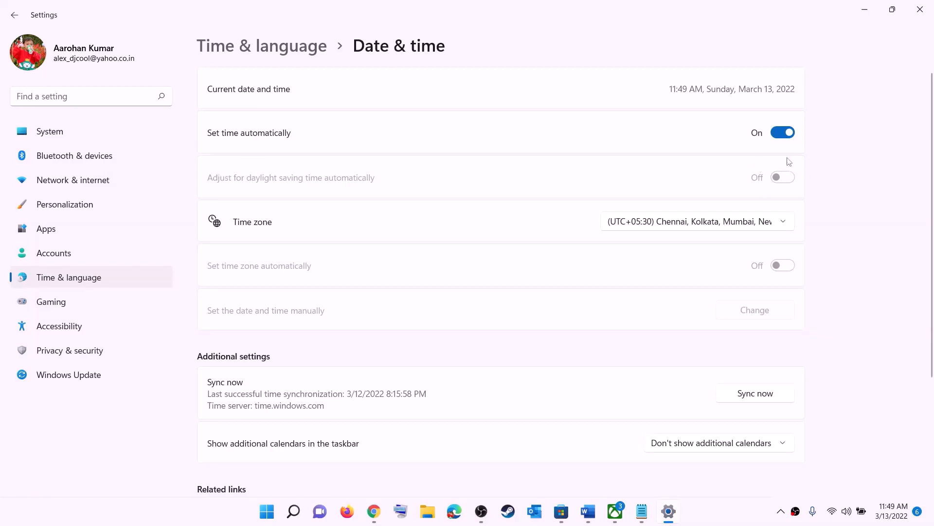
Set the time zone to (UTC+05:30) Chennai, Kolkata, Mumbai, New Delhi and sync the clock now
left_click(709, 223)
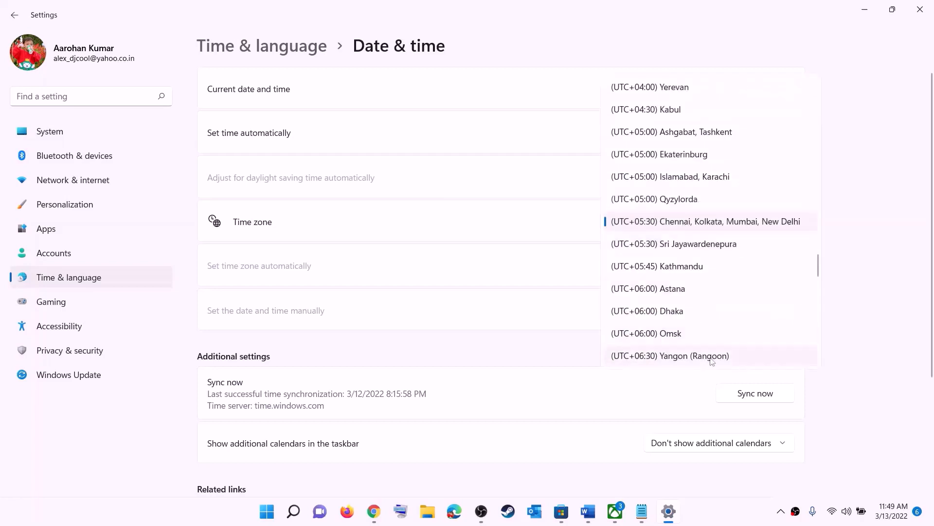
left_click(712, 227)
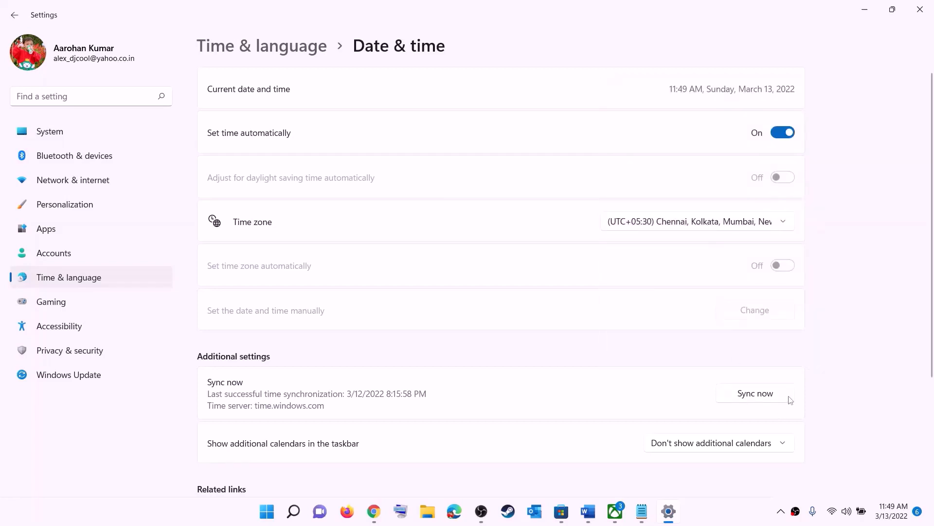
left_click(762, 396)
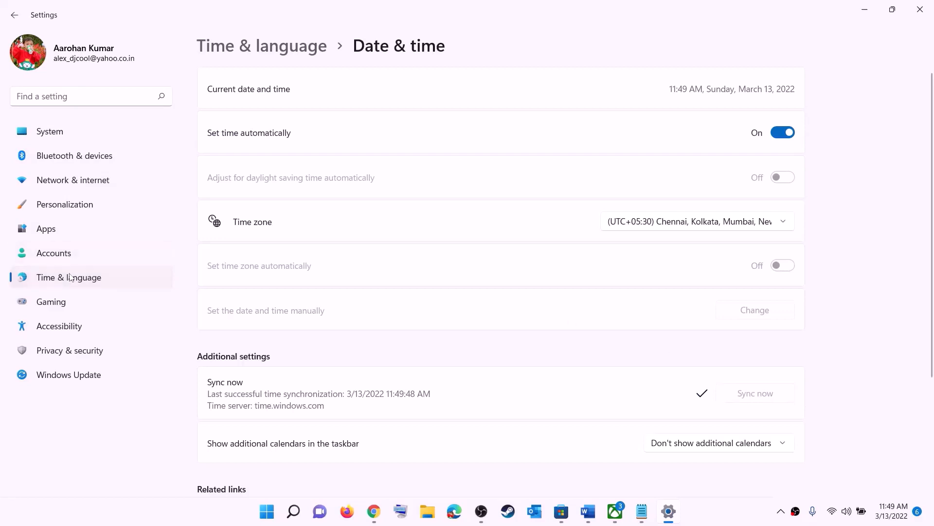
Set the country or region to India under Language & region, then close Settings
left_click(70, 278)
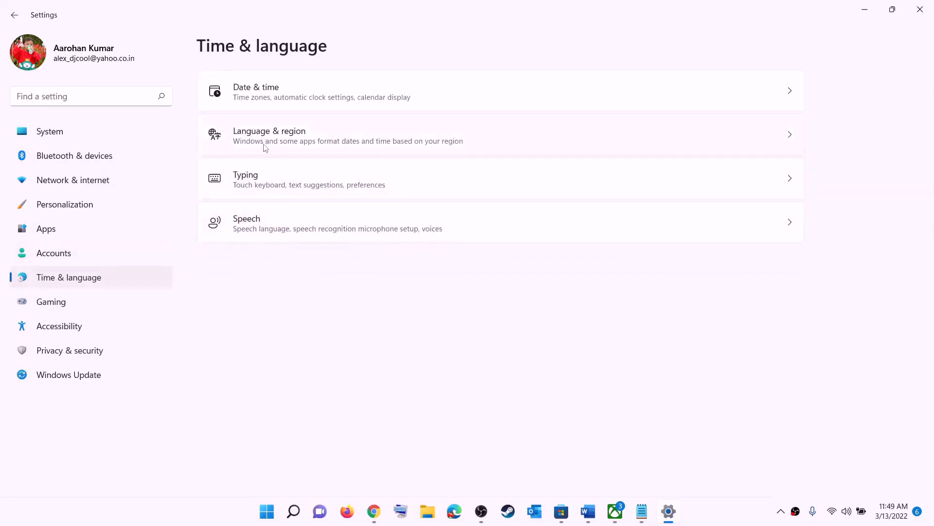
left_click(265, 147)
left_click(755, 273)
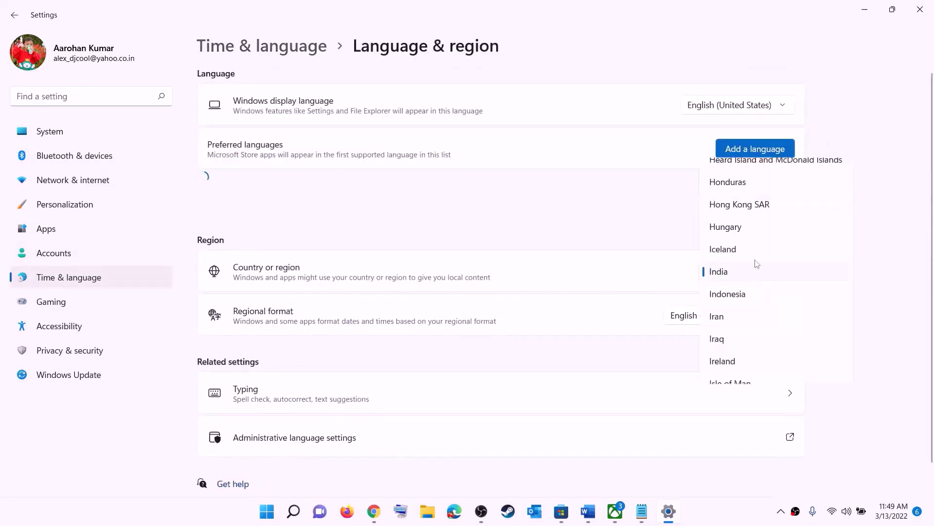
left_click(904, 181)
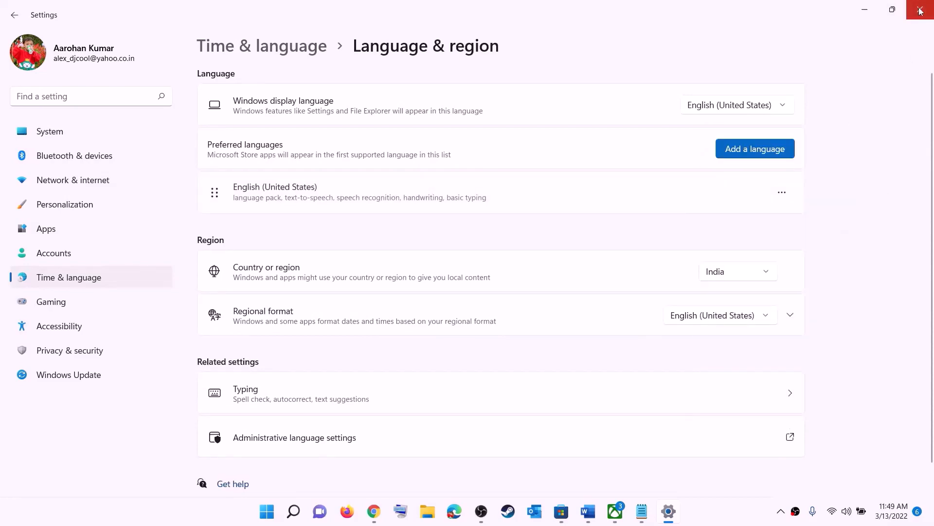
left_click(920, 9)
Read step 2 of the instructions document about switching between the Xbox app and Microsoft Store
left_click(600, 512)
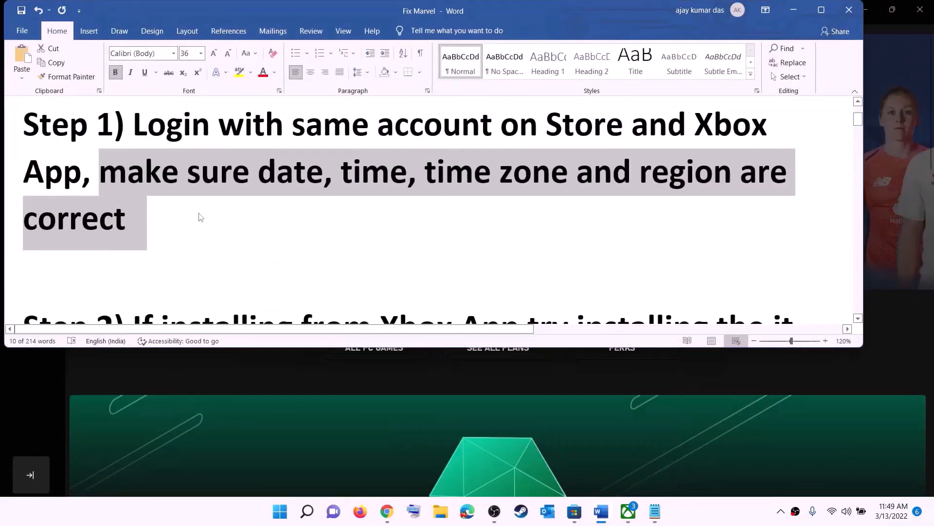
scroll(195, 216, "down", 3)
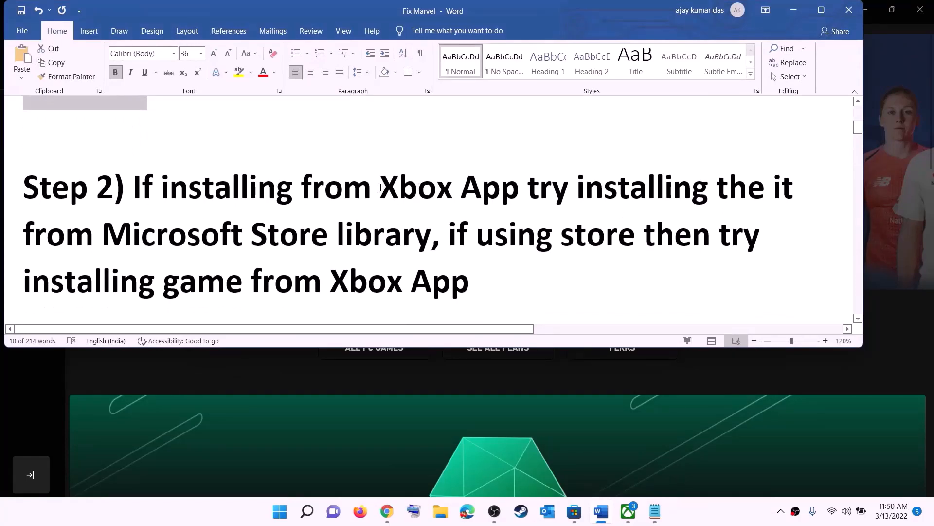
left_click_drag(381, 188, 431, 235)
left_click(568, 187)
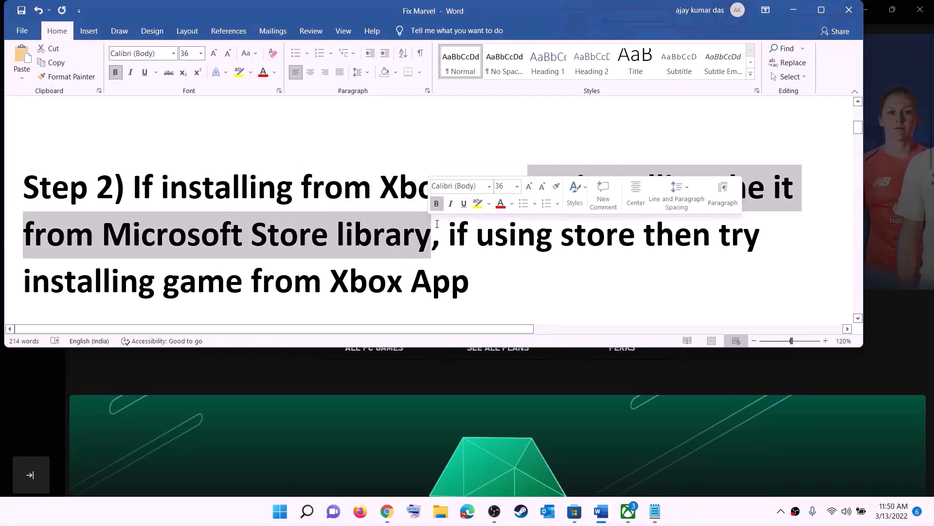
Open the Microsoft Store library and browse the updates and downloads list
left_click(574, 511)
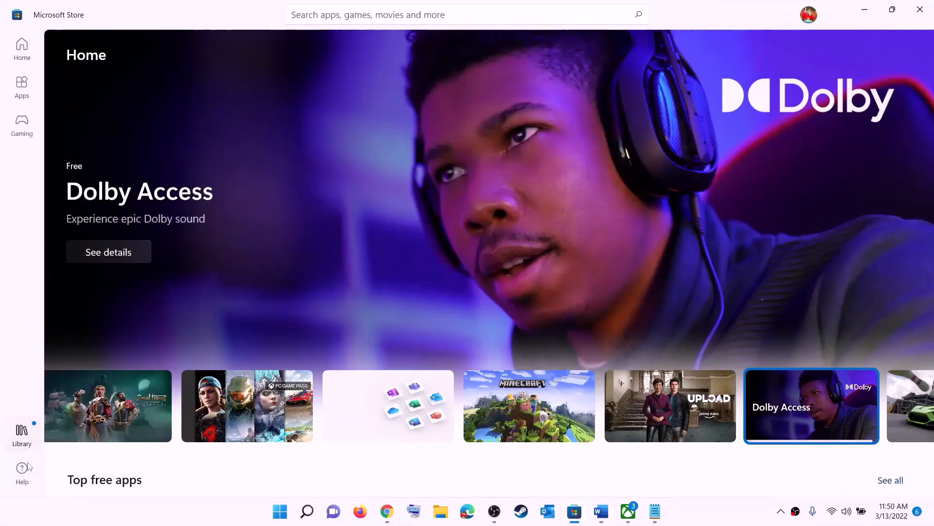
left_click(20, 438)
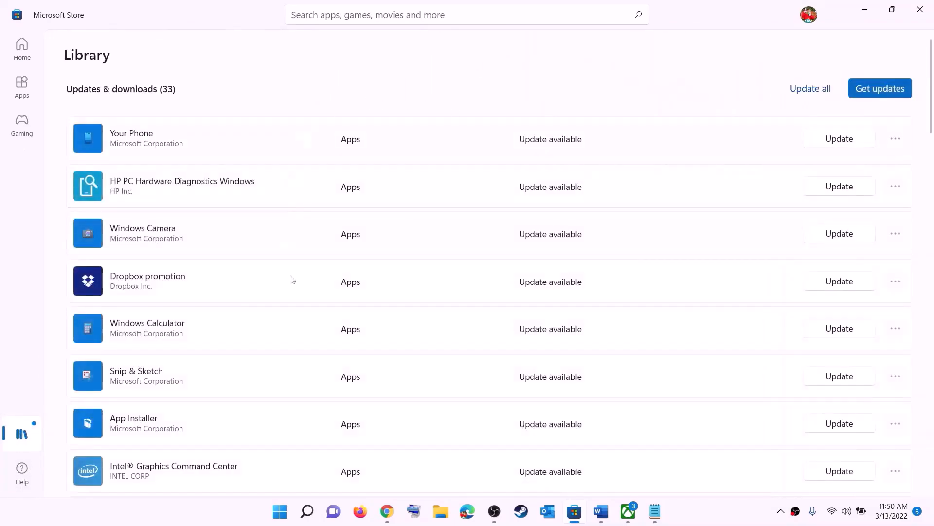
scroll(632, 317, "down", 5)
scroll(559, 348, "down", 3)
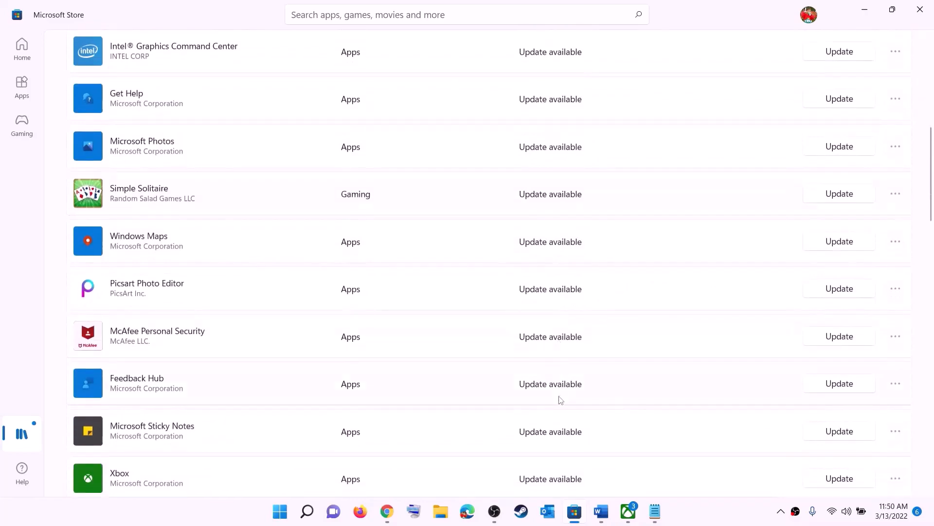
scroll(559, 393, "up", 8)
scroll(565, 340, "down", 1)
scroll(568, 331, "down", 10)
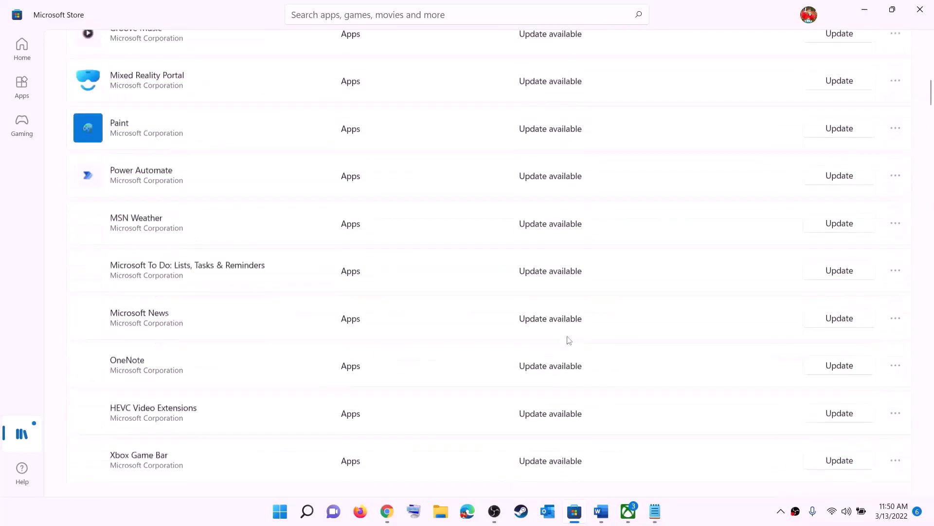
scroll(606, 310, "up", 10)
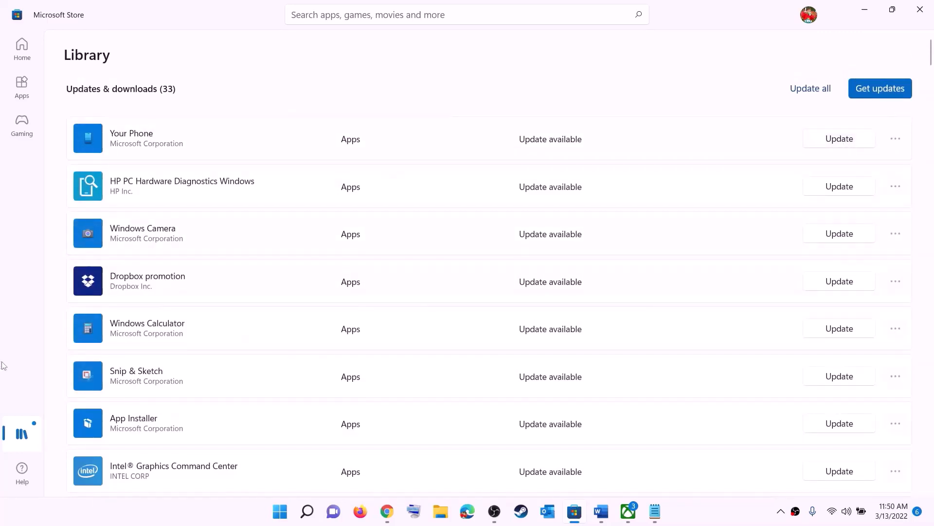
Highlight the part of step 2 about installing the game from the Xbox app
left_click(601, 512)
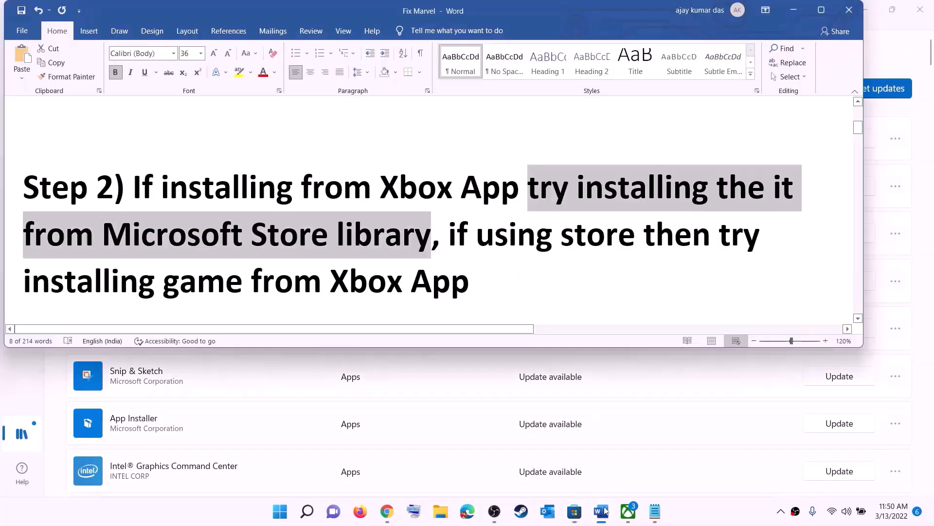
left_click(476, 236)
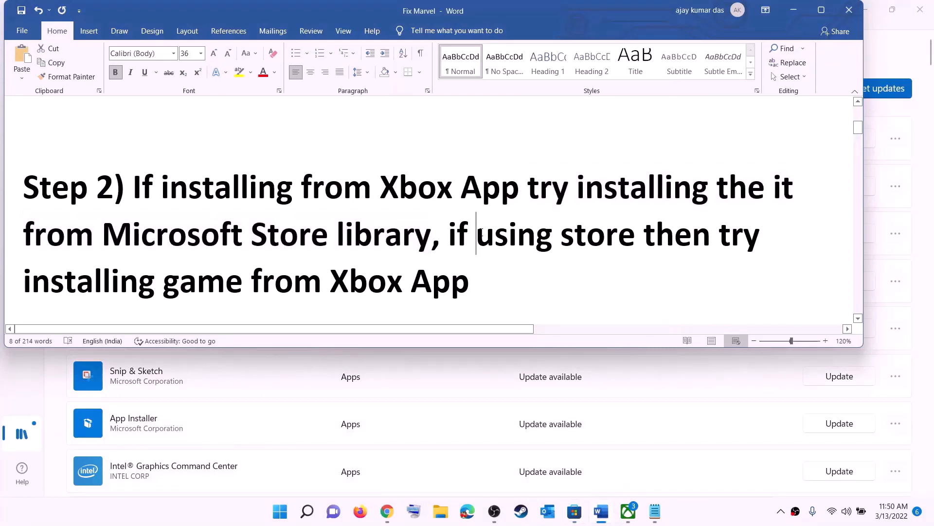
left_click_drag(476, 236, 643, 237)
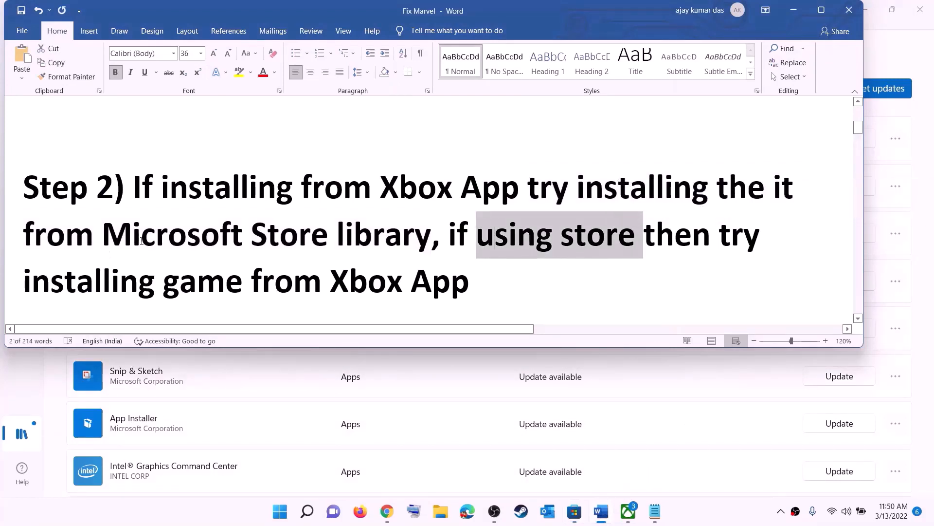
left_click_drag(149, 271, 479, 282)
left_click(628, 511)
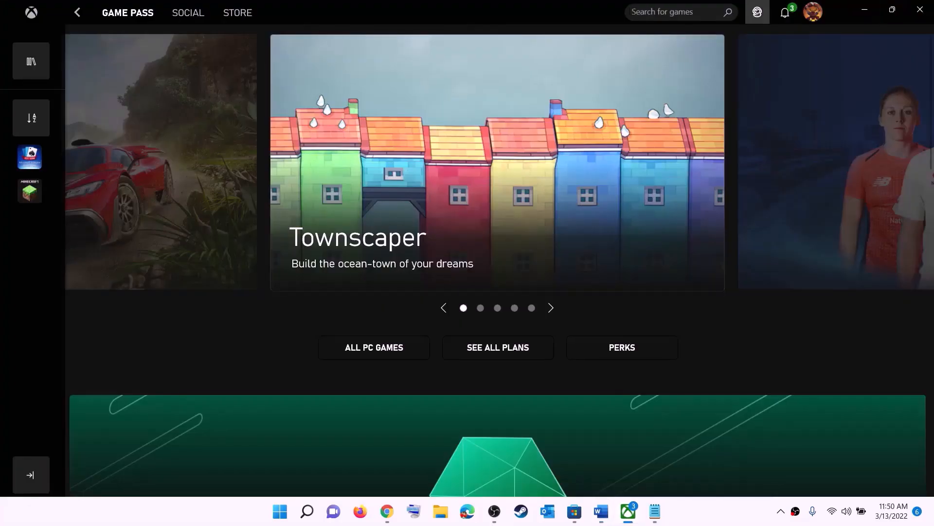
left_click(684, 7)
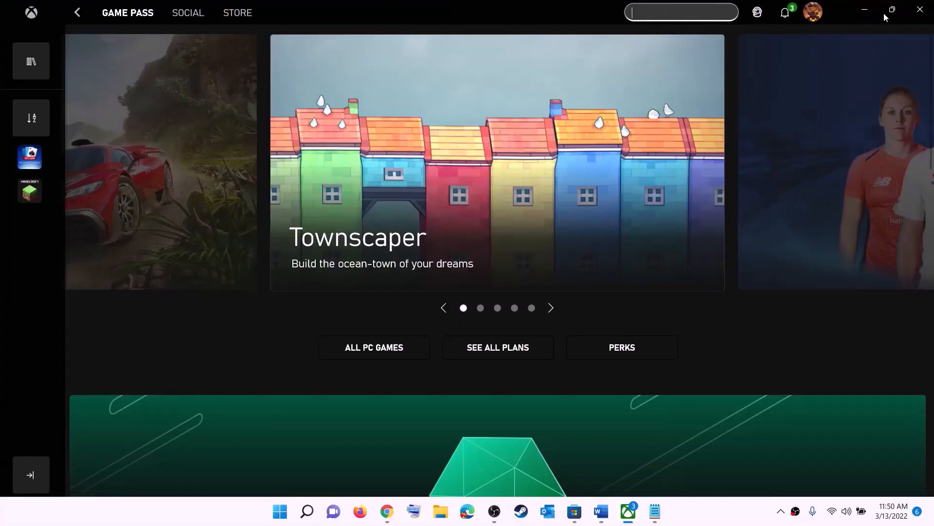
left_click(862, 9)
Scroll the instructions document to the PowerShell command in step 3
left_click(493, 234)
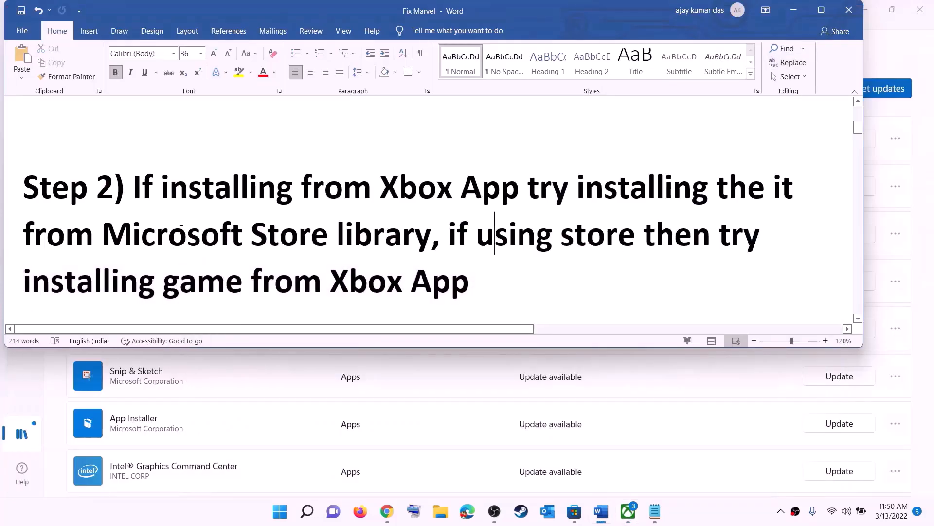
scroll(182, 228, "down", 5)
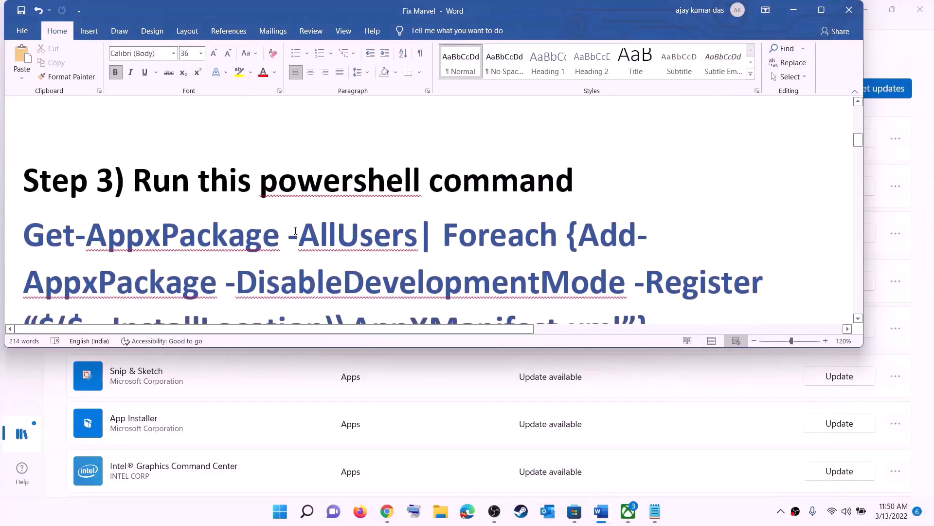
scroll(296, 230, "down", 2)
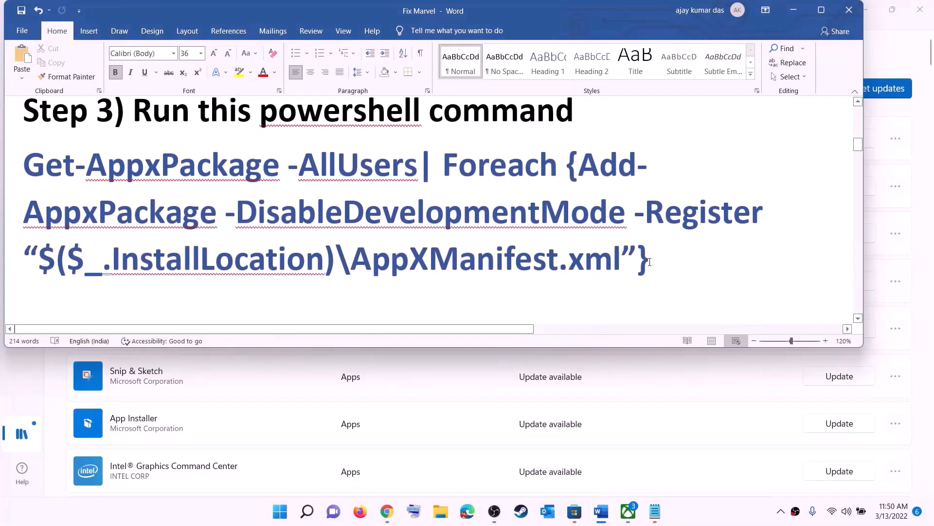
Select and copy the PowerShell command from step 3 of the instructions document
left_click_drag(649, 262, 24, 165)
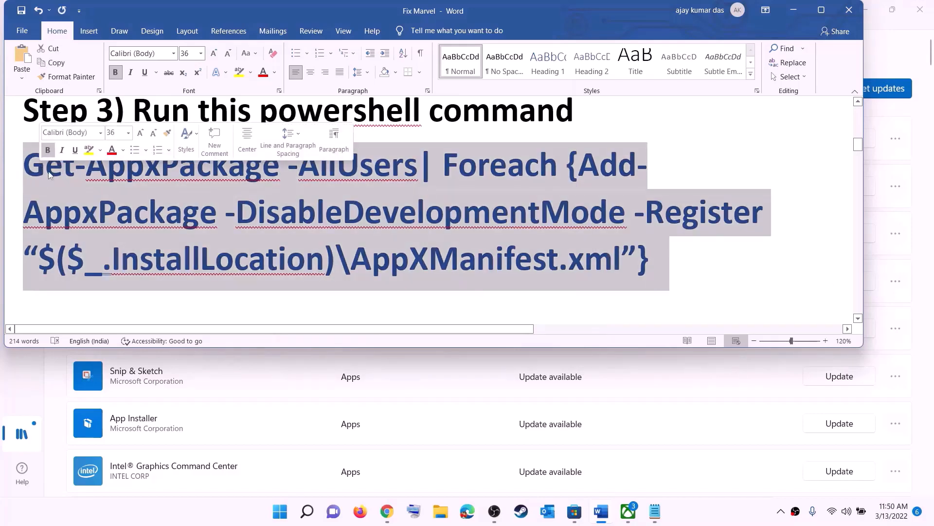
right_click(129, 194)
left_click(165, 210)
Search for PowerShell from Start and run Windows PowerShell as administrator
left_click(280, 511)
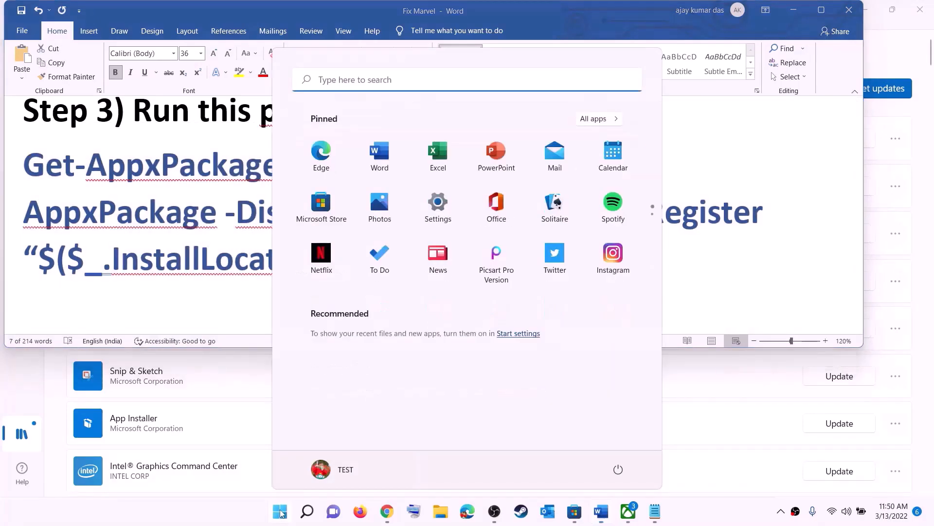
type("powers")
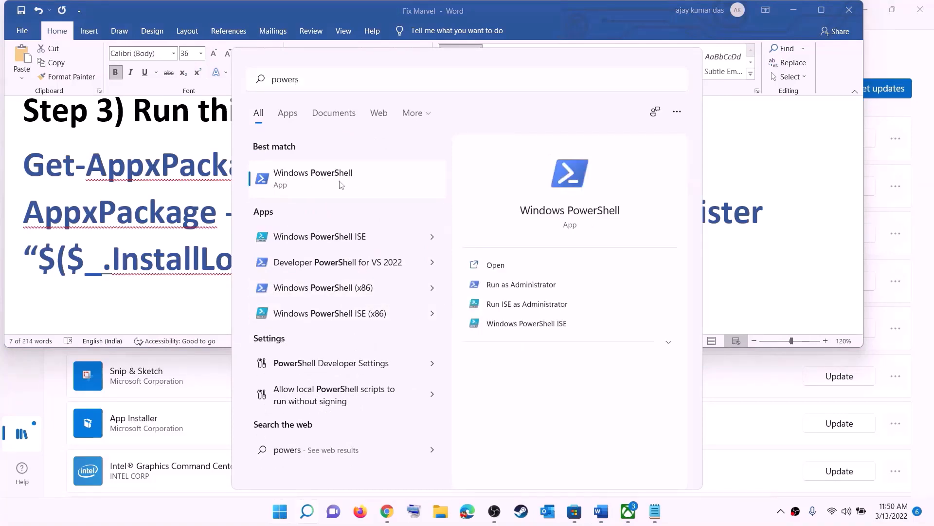
right_click(322, 181)
left_click(425, 201)
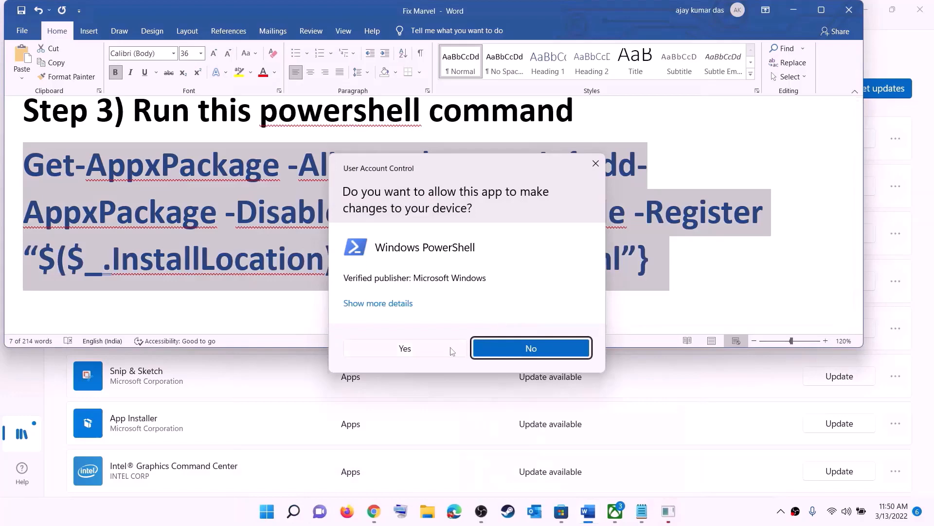
left_click(425, 350)
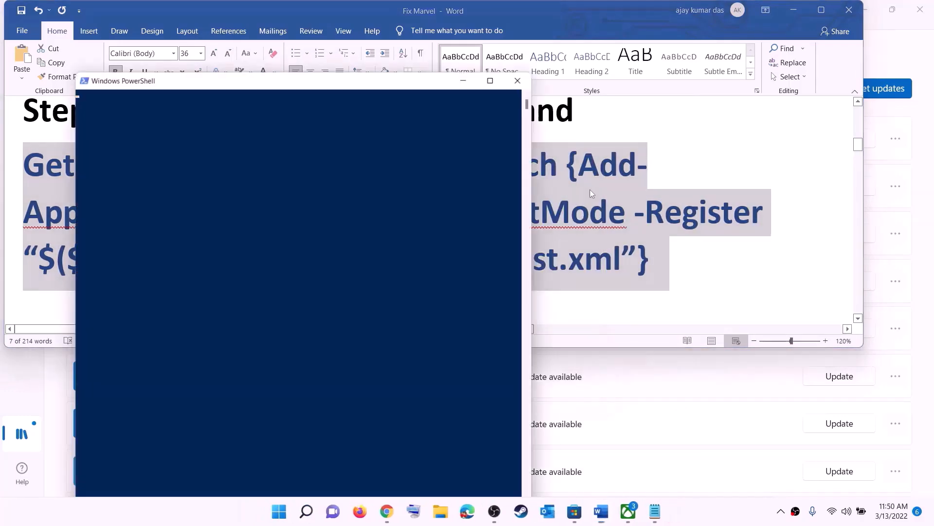
Paste and run the copied re-register command in the administrator PowerShell window, then close it
left_click_drag(290, 81, 415, 92)
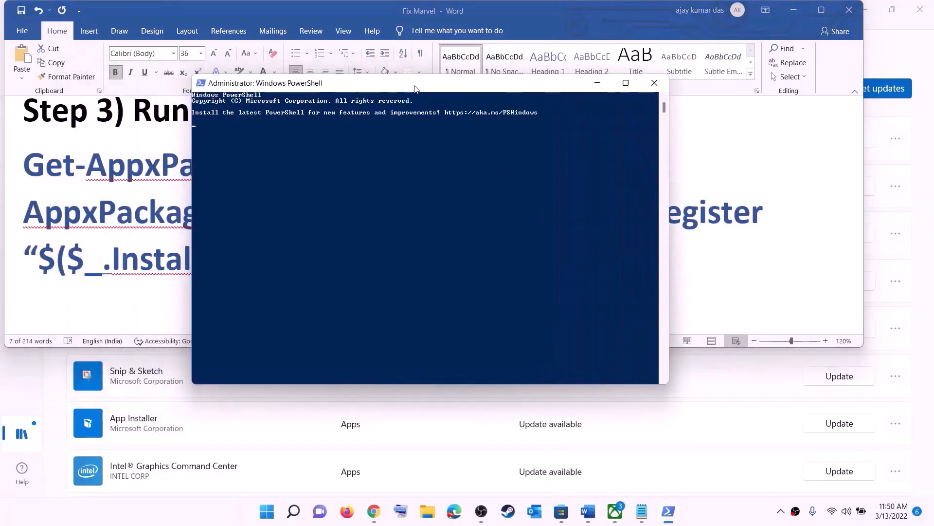
right_click(388, 190)
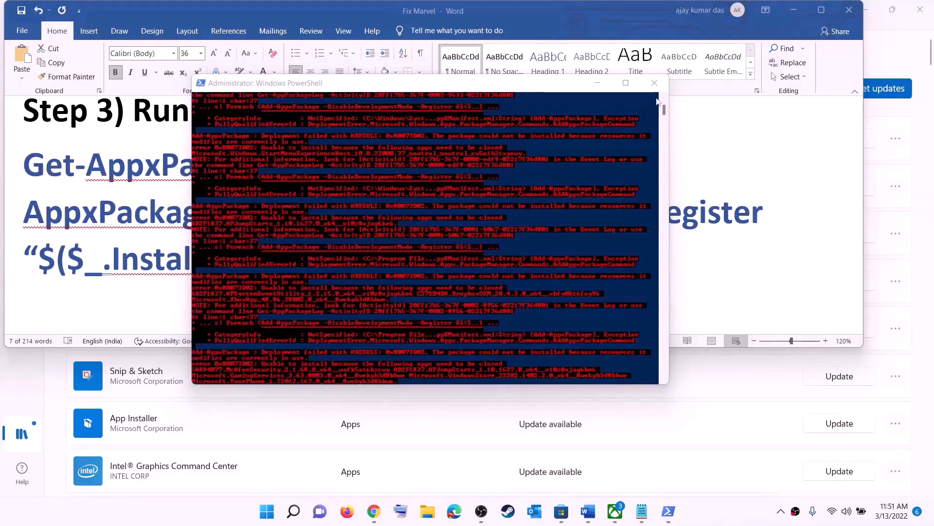
left_click(655, 83)
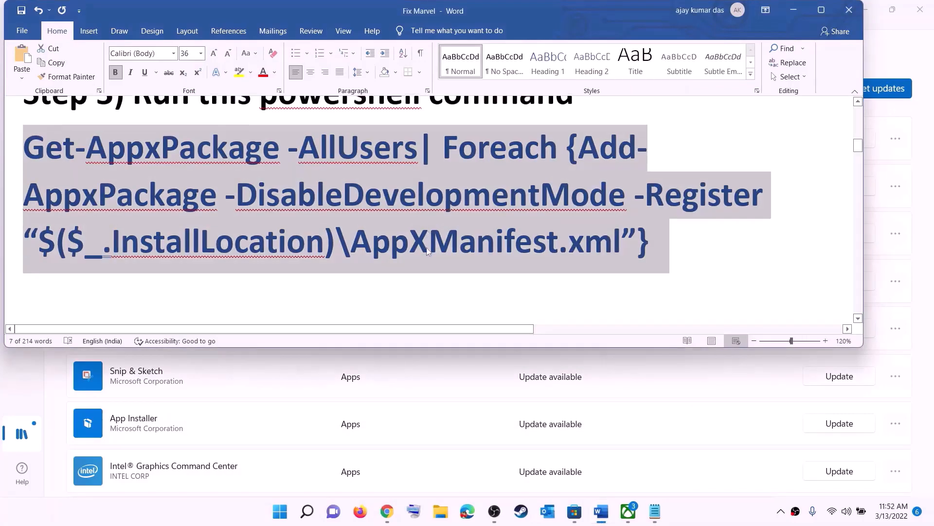
Reduce the step 4 cache folder path in the document to font size 14
scroll(438, 219, "down", 3)
scroll(403, 206, "up", 1)
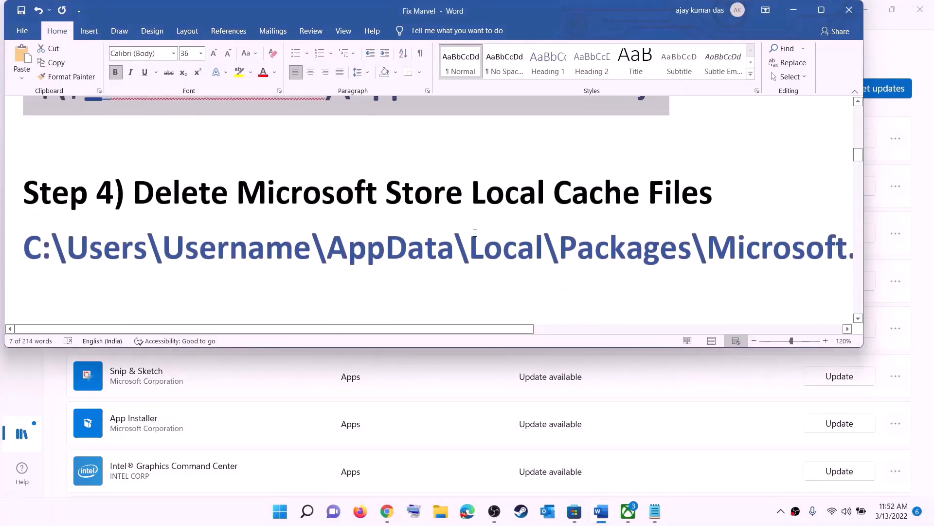
triple_click(463, 251)
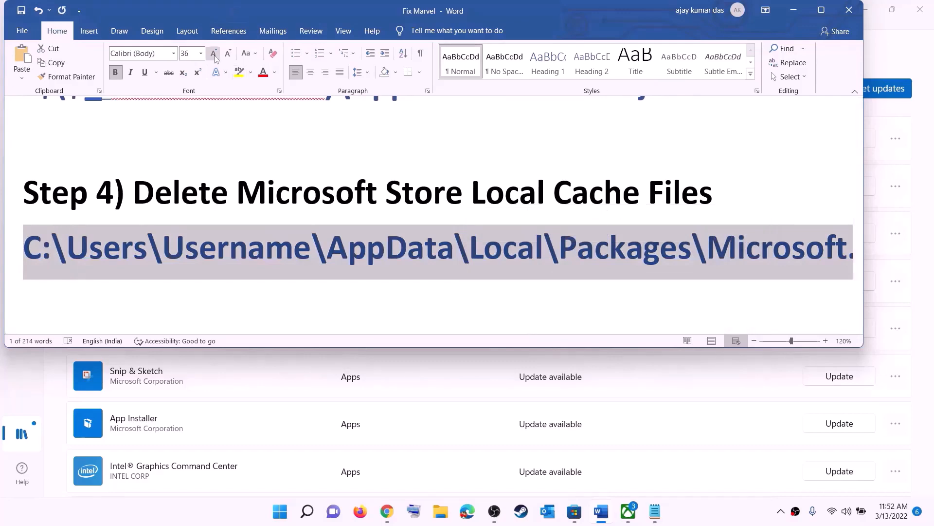
left_click(202, 53)
left_click(188, 124)
left_click(462, 235)
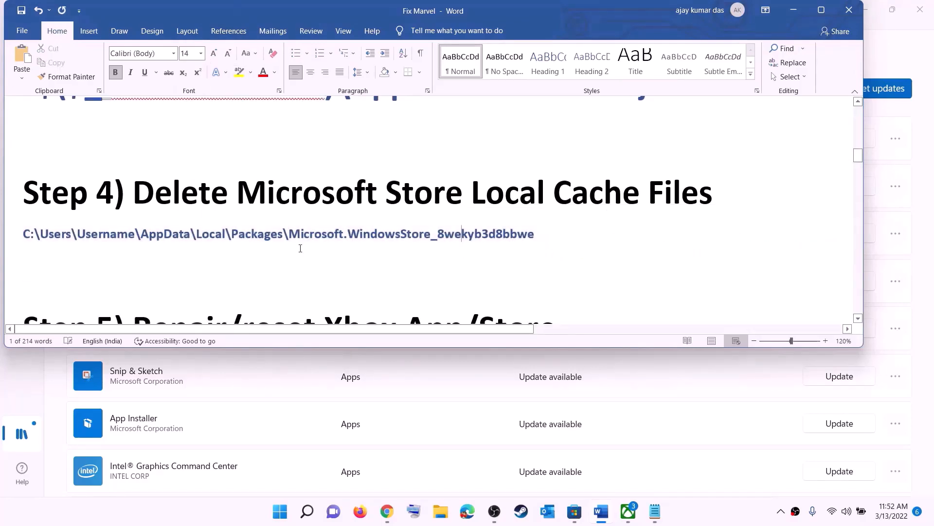
Open File Explorer and navigate through This PC, Windows (C:) and Users into the user's profile folder
key("super+e")
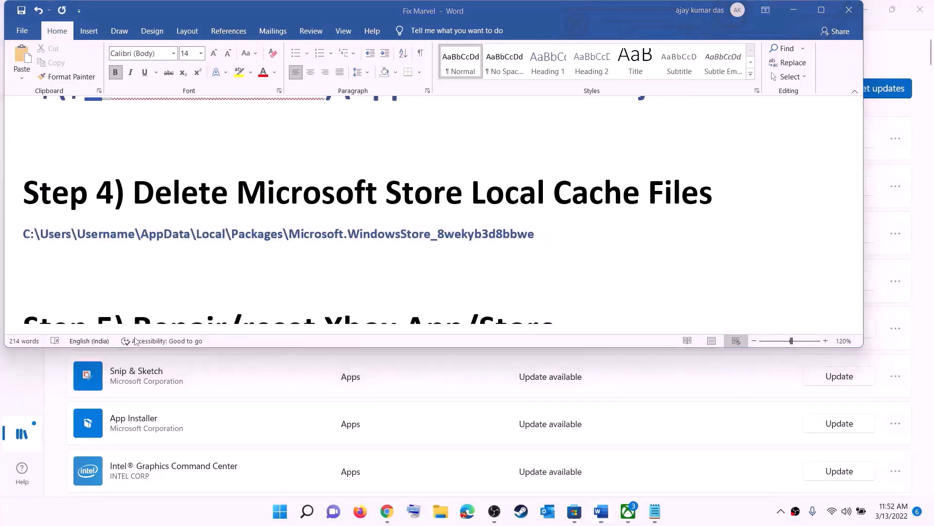
left_click(47, 240)
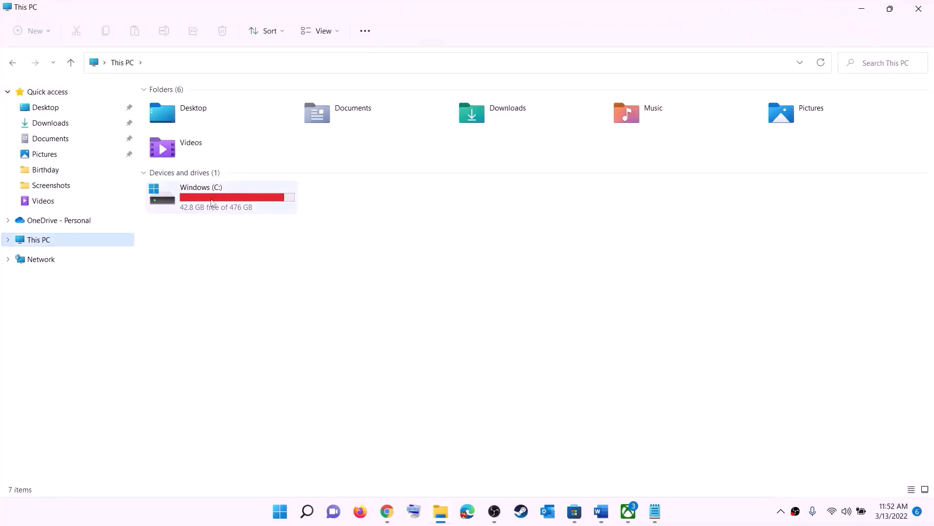
double_click(213, 204)
scroll(240, 304, "down", 4)
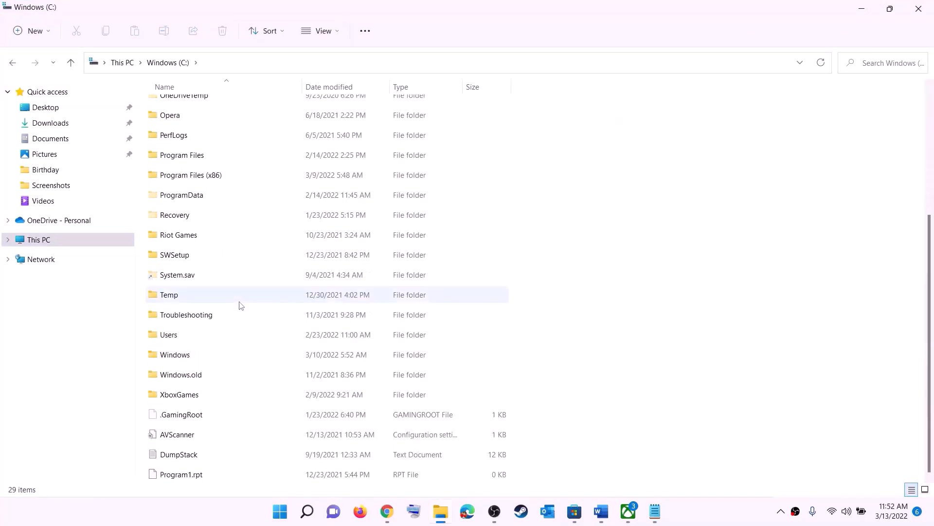
left_click(165, 339)
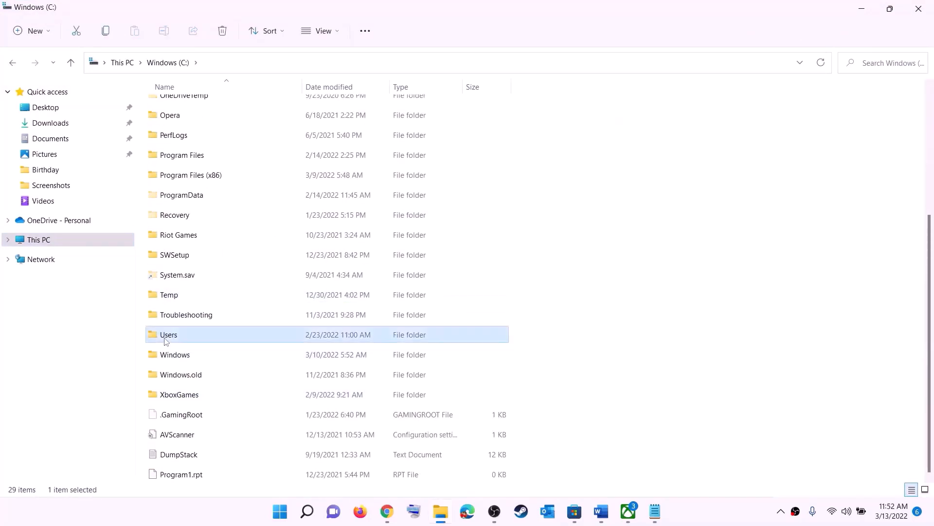
double_click(201, 338)
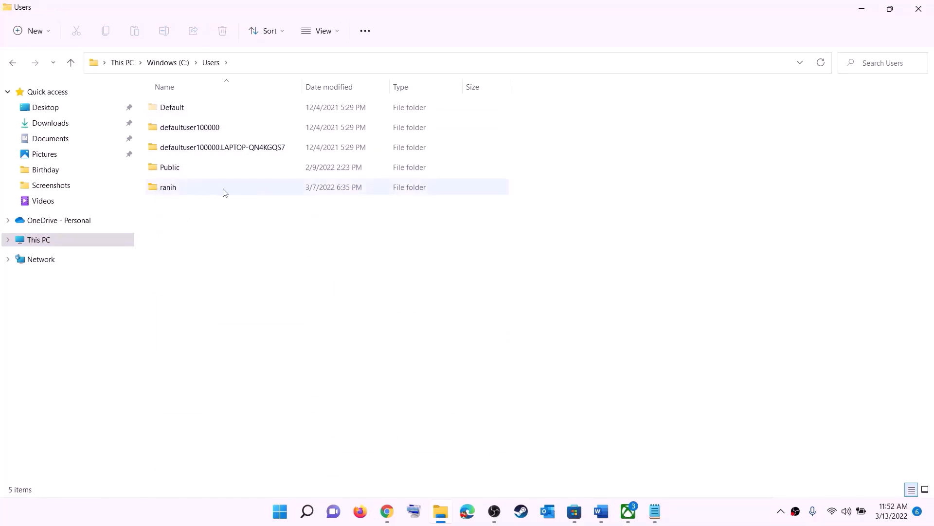
double_click(174, 191)
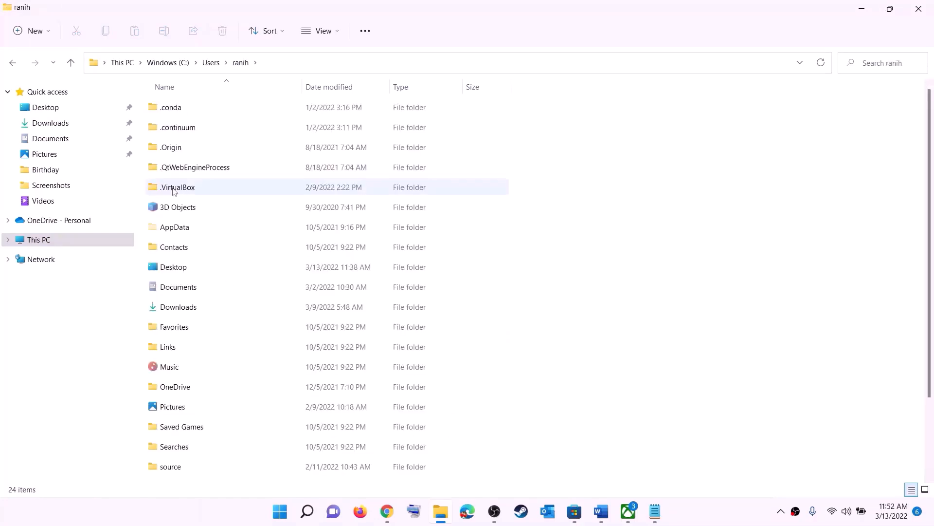
Check the View menu's Show options for hidden items
left_click(165, 228)
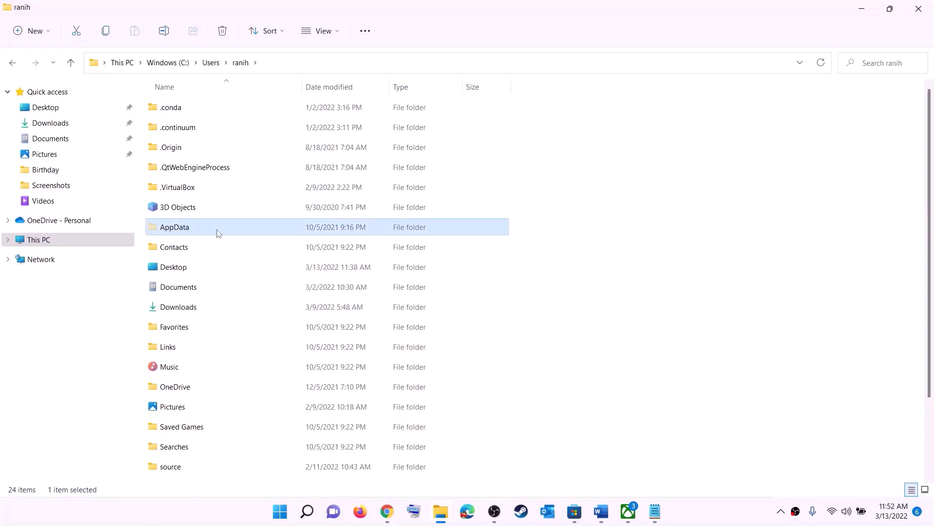
left_click(340, 33)
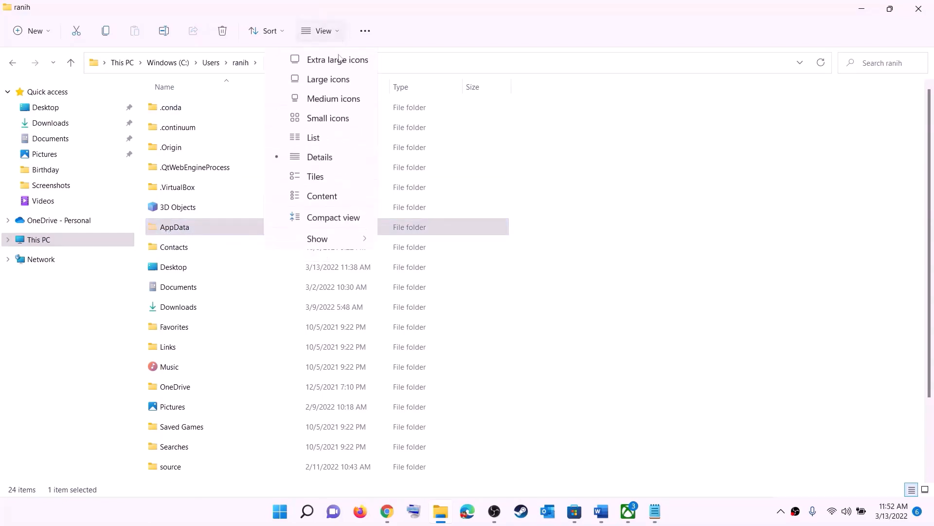
mouse_move(317, 239)
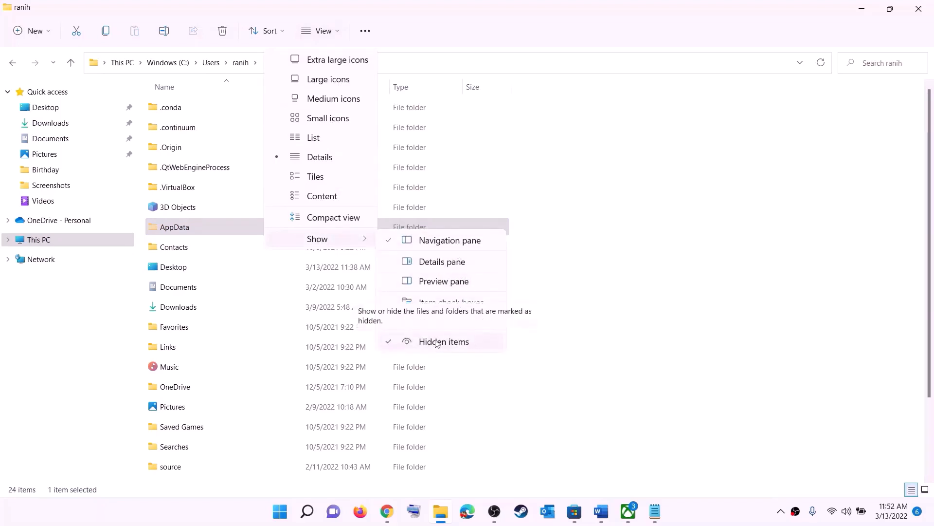
left_click(195, 230)
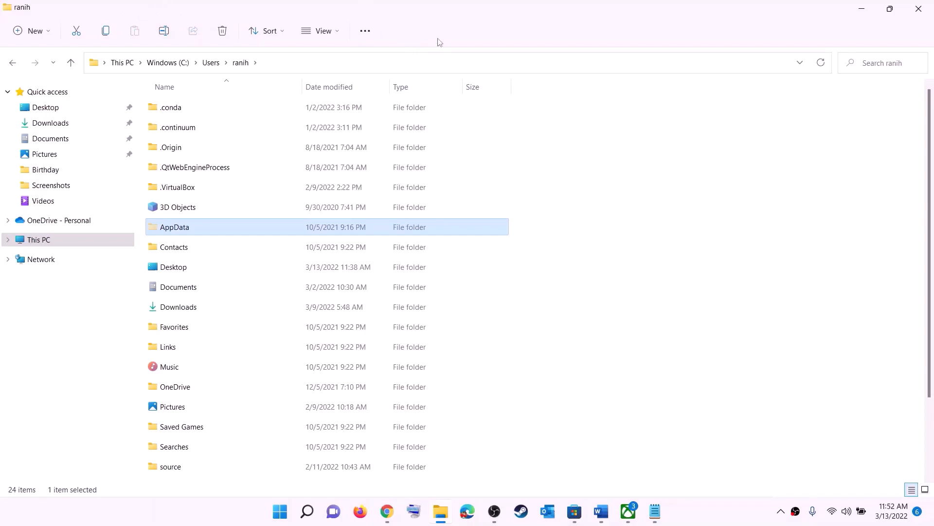
Open the AppData folder, then Local, then the Packages folder
left_click(180, 228)
left_click(230, 227)
double_click(213, 229)
left_click(189, 107)
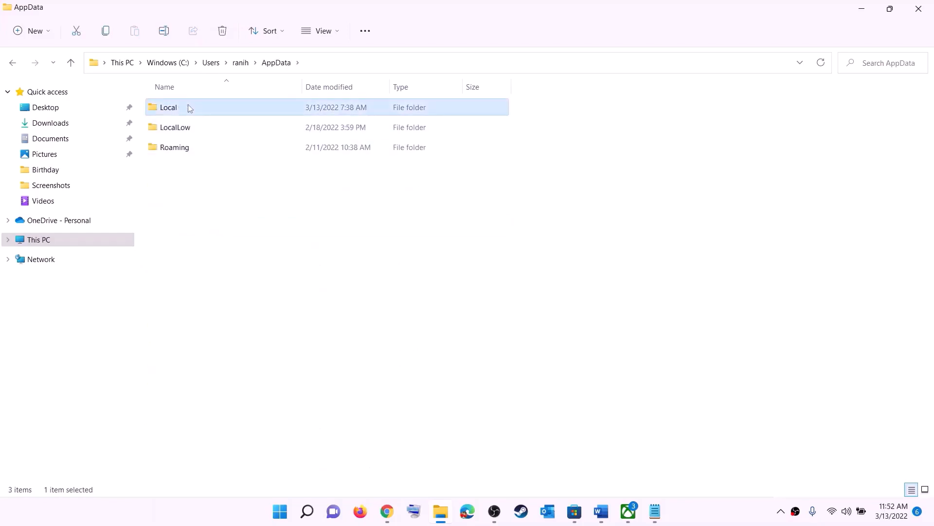
double_click(189, 107)
left_click(214, 233)
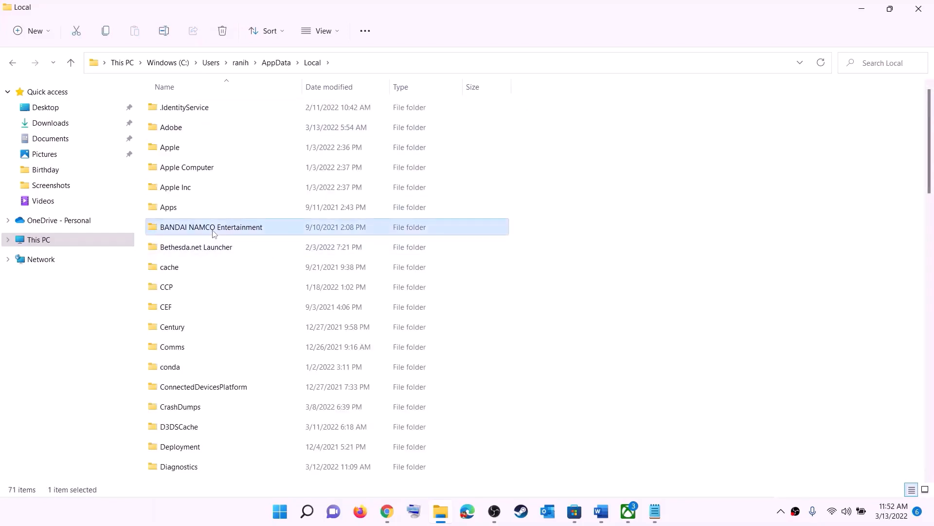
key("p")
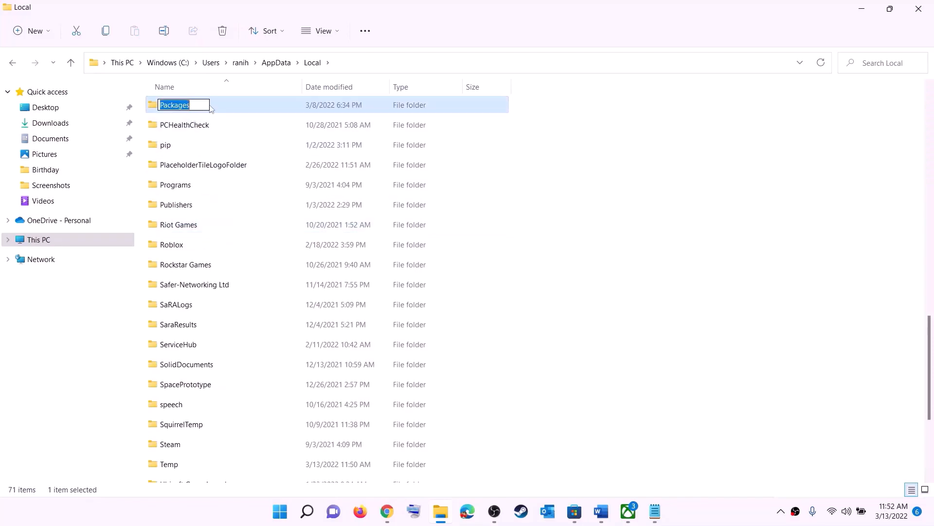
double_click(217, 104)
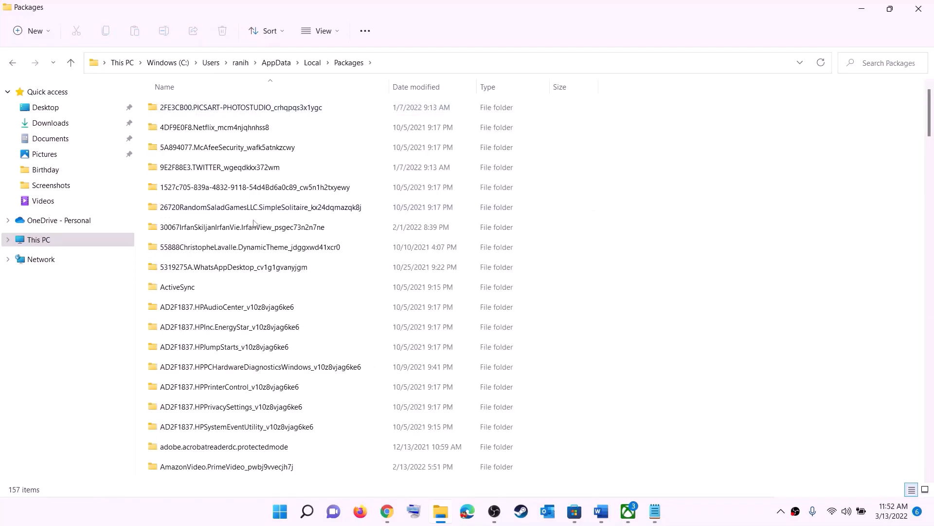
Scroll the Packages list and open the Microsoft.WindowsStore_8wekyb3d8bbwe folder
scroll(275, 314, "down", 12)
scroll(276, 317, "down", 15)
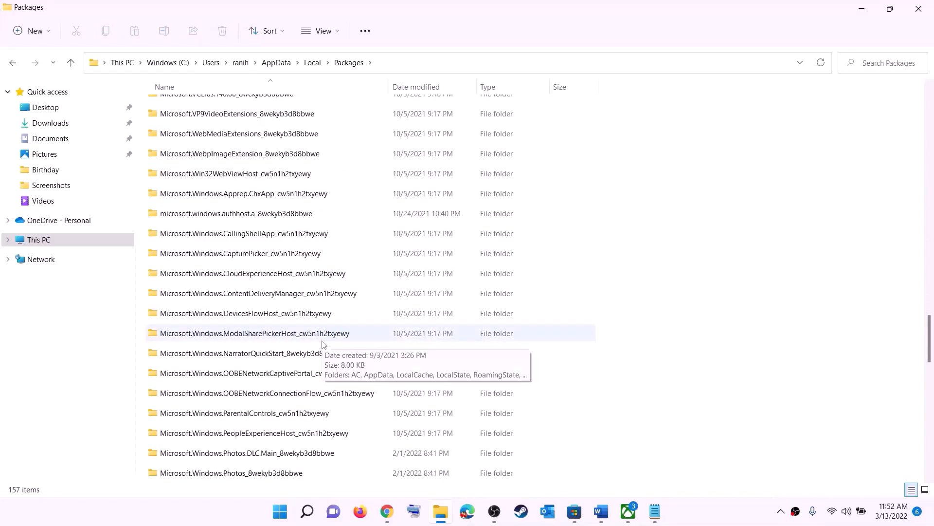
scroll(324, 344, "down", 6)
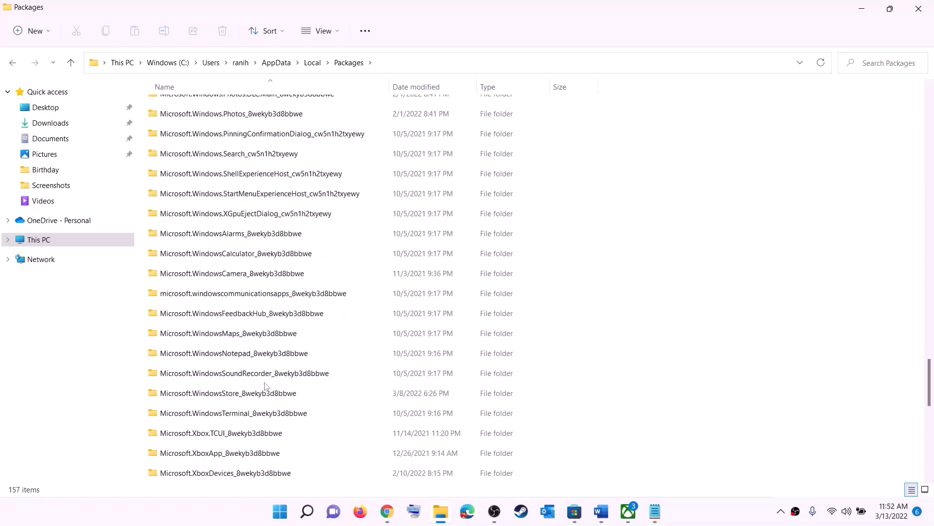
left_click(209, 394)
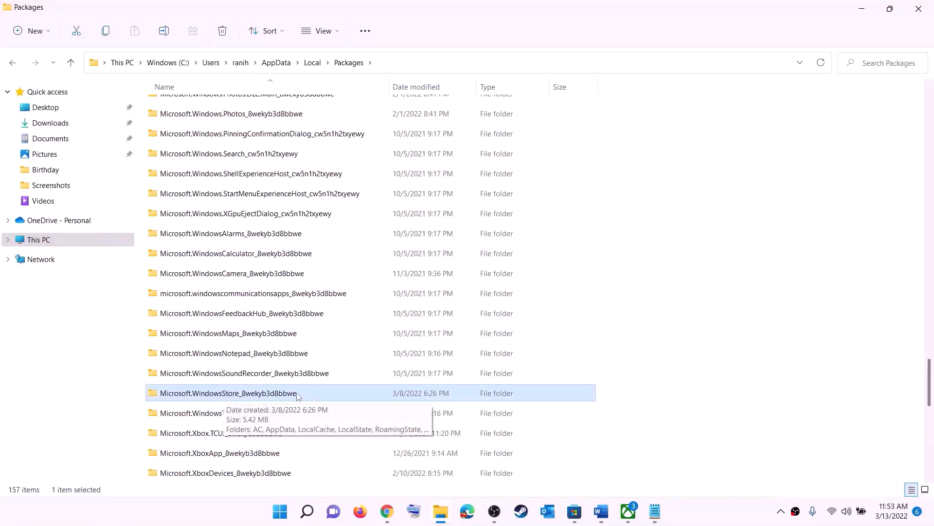
left_click(189, 395)
left_click(341, 395)
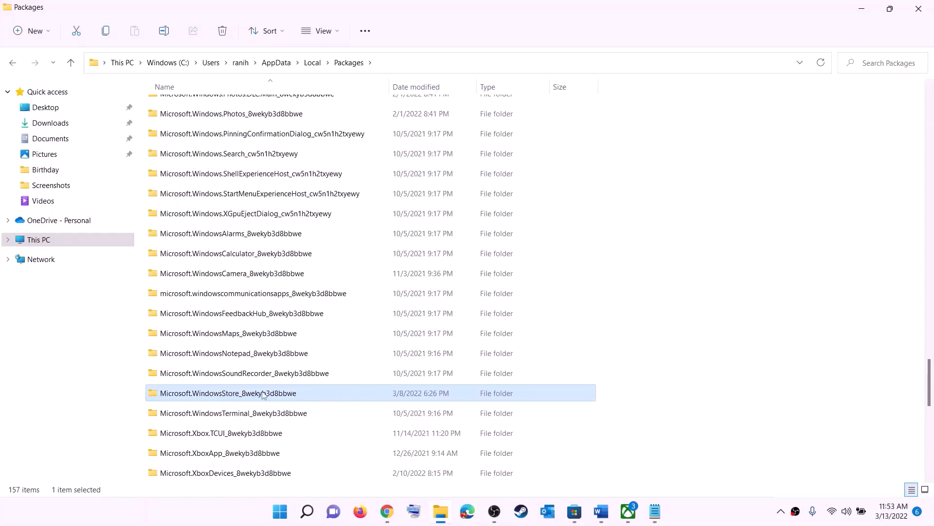
left_click(263, 393)
double_click(330, 396)
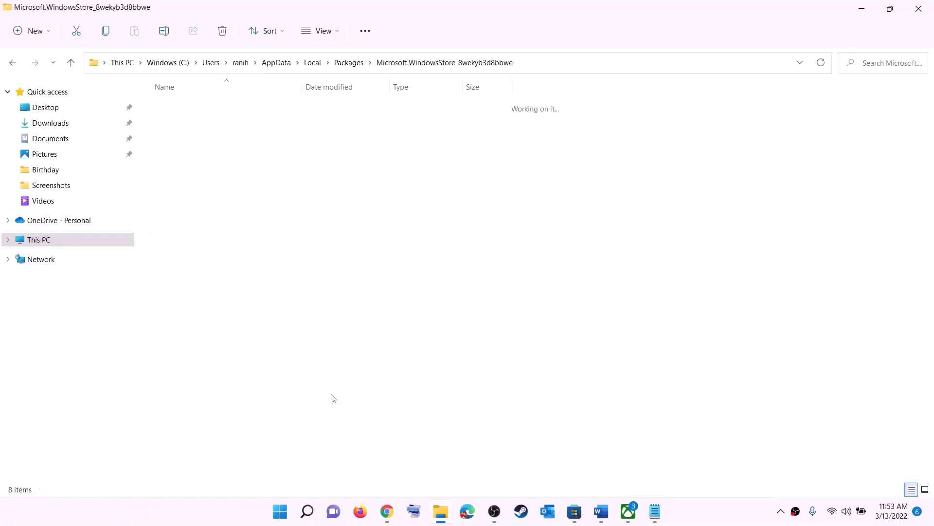
Delete the LocalCache folder inside the Microsoft Store package folder
left_click(178, 149)
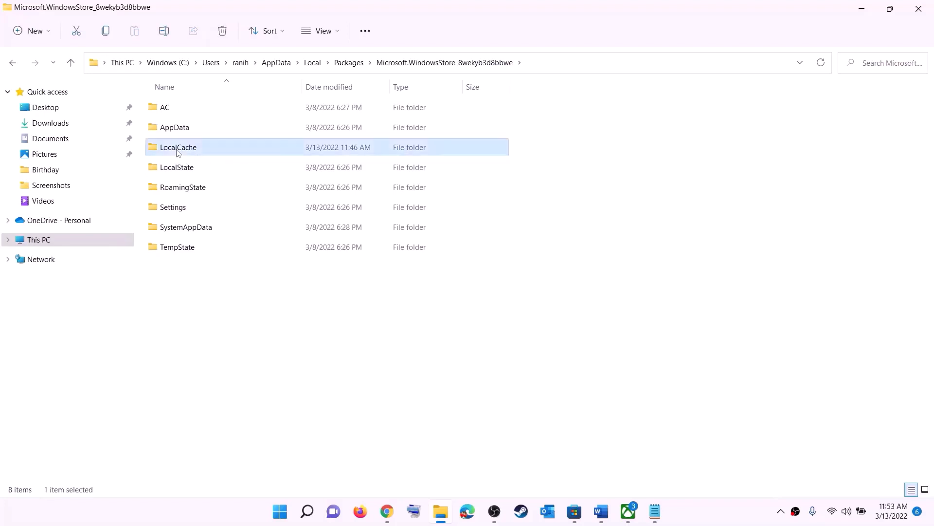
right_click(197, 152)
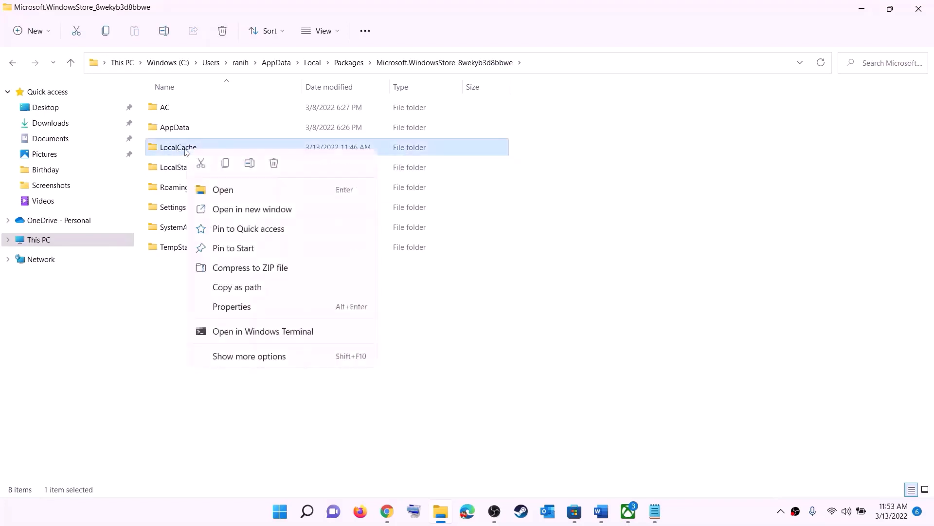
left_click(275, 166)
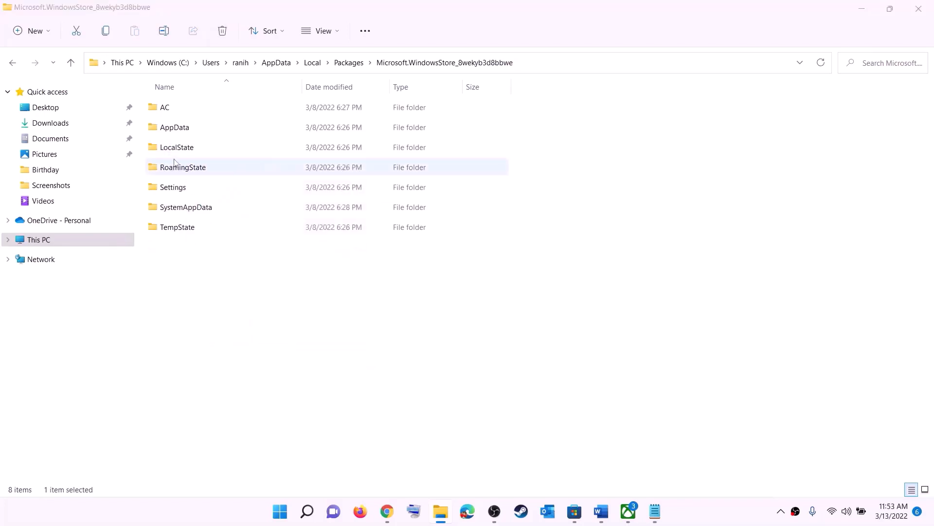
Scroll the notes document to Step 5 and highlight its Repair/reset Xbox App/Store heading
left_click(291, 512)
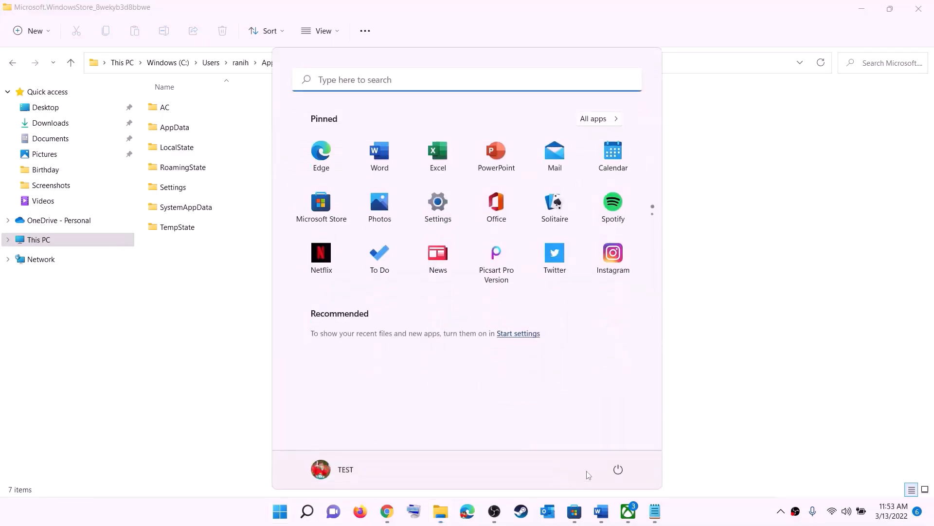
left_click(618, 469)
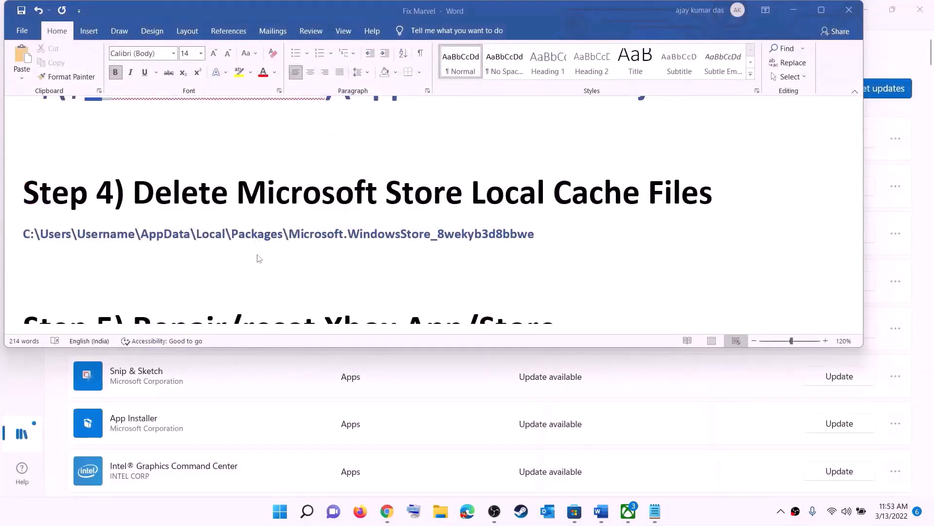
left_click(284, 268)
scroll(283, 273, "down", 3)
scroll(292, 244, "up", 1)
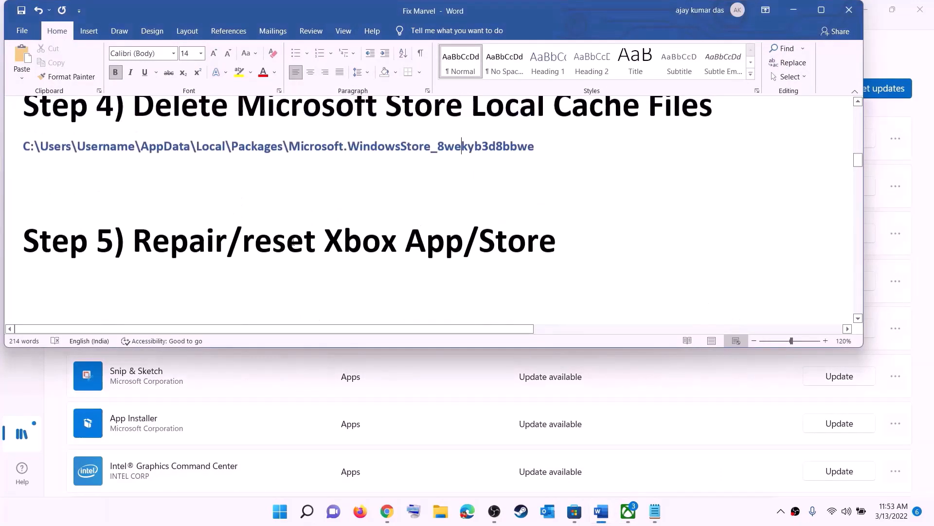
scroll(293, 243, "up", 1)
left_click_drag(227, 258, 577, 263)
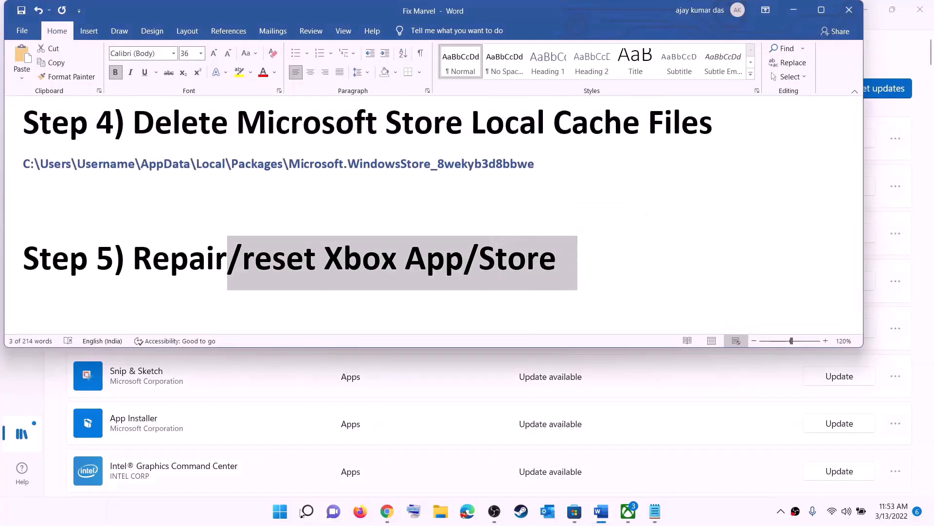
Search Start for xbox and open the Xbox app's App settings
left_click(279, 512)
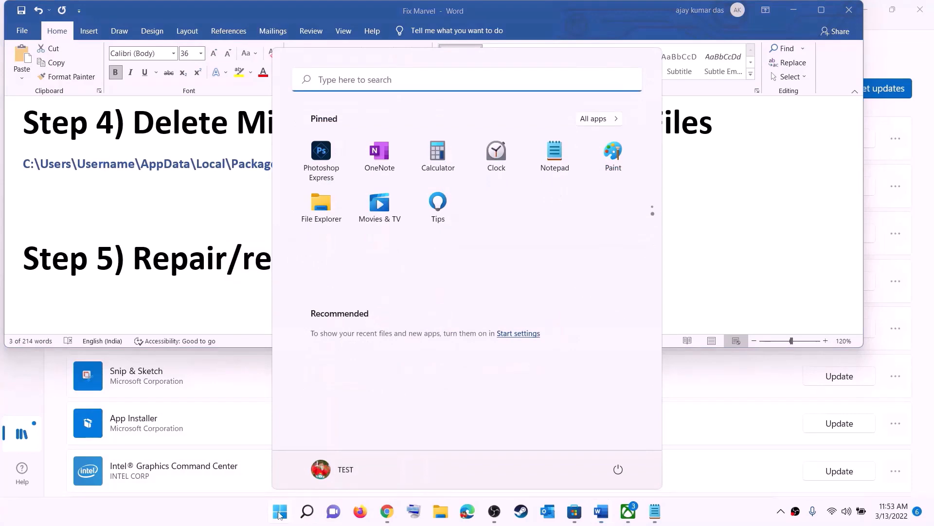
type("xbox")
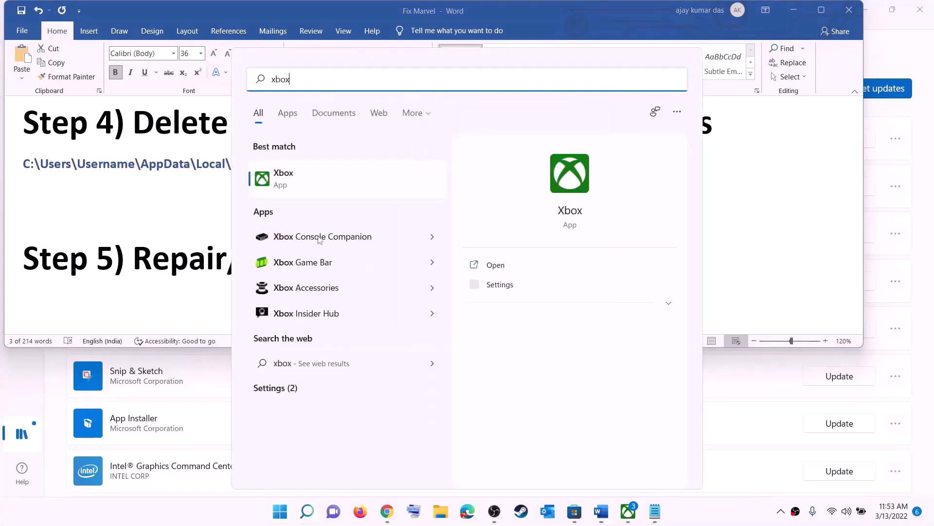
right_click(292, 180)
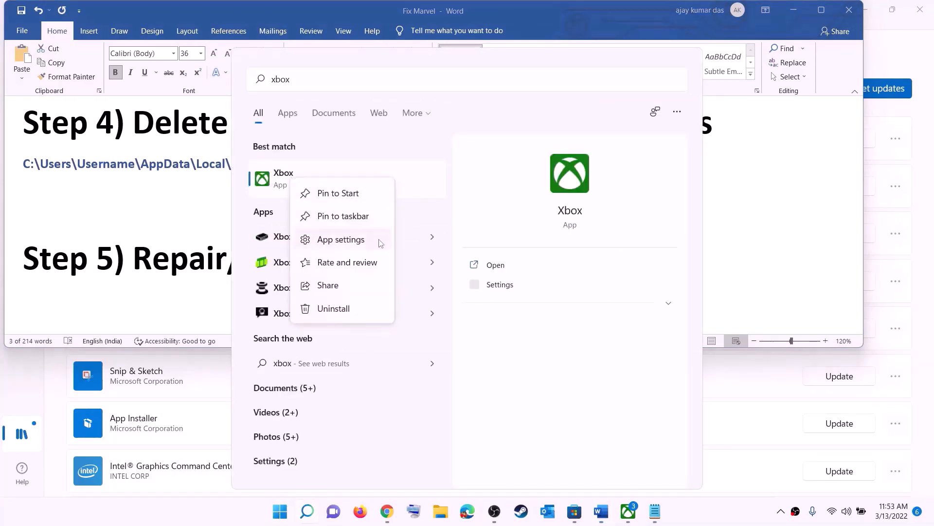
left_click(347, 244)
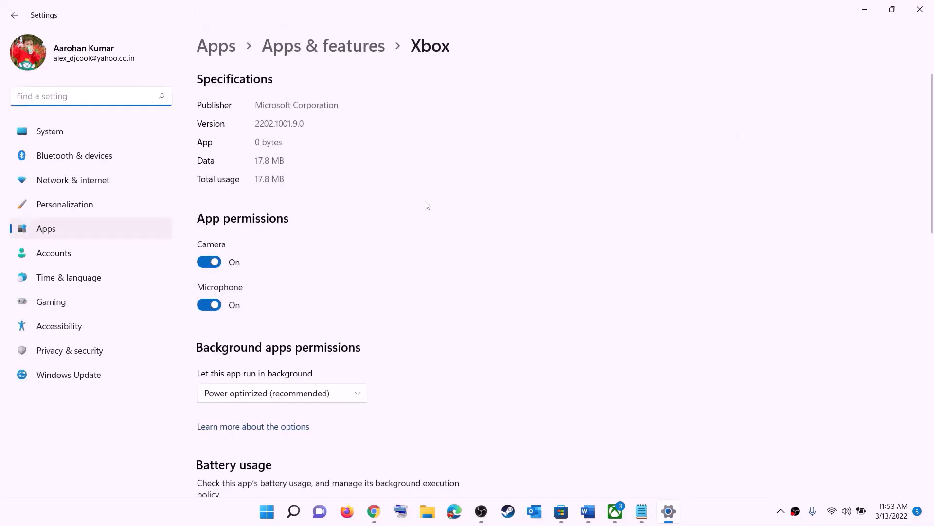
Repair the Xbox app, then reset it and confirm the reset
scroll(359, 324, "down", 10)
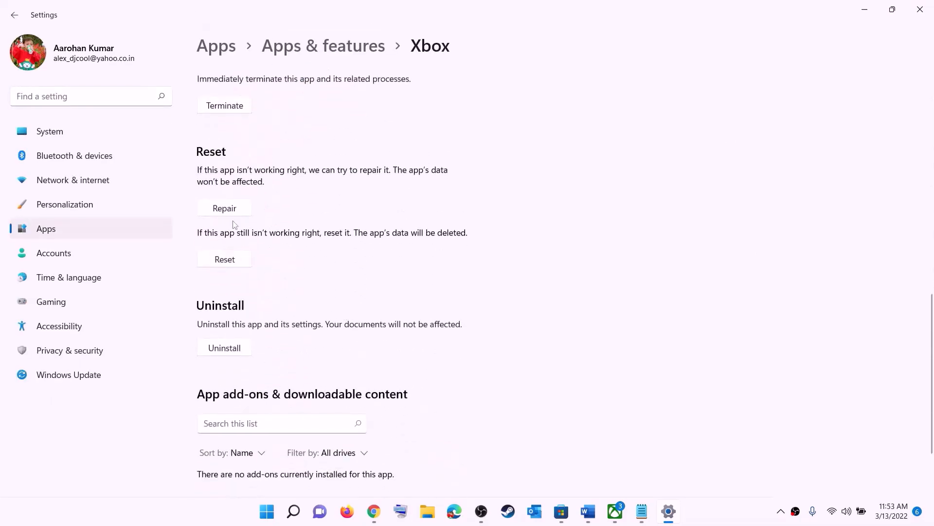
left_click(228, 210)
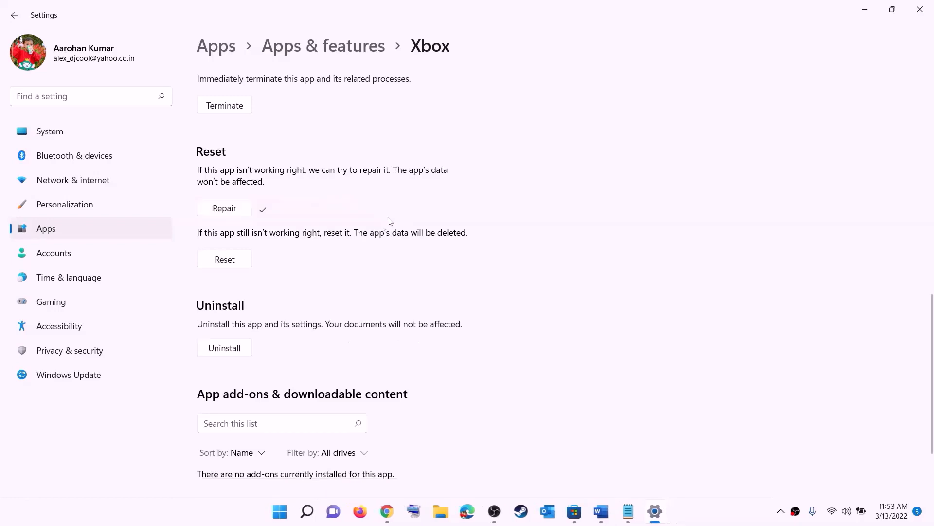
left_click(221, 261)
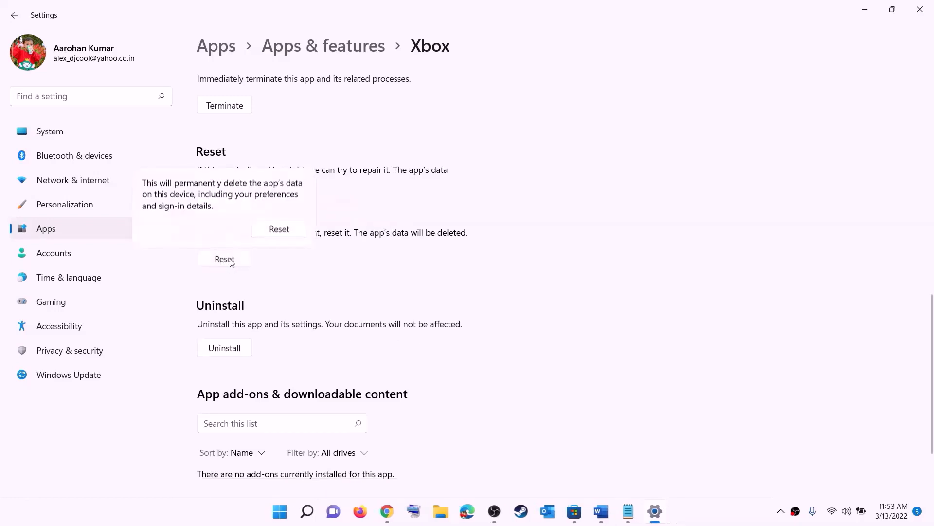
left_click(286, 230)
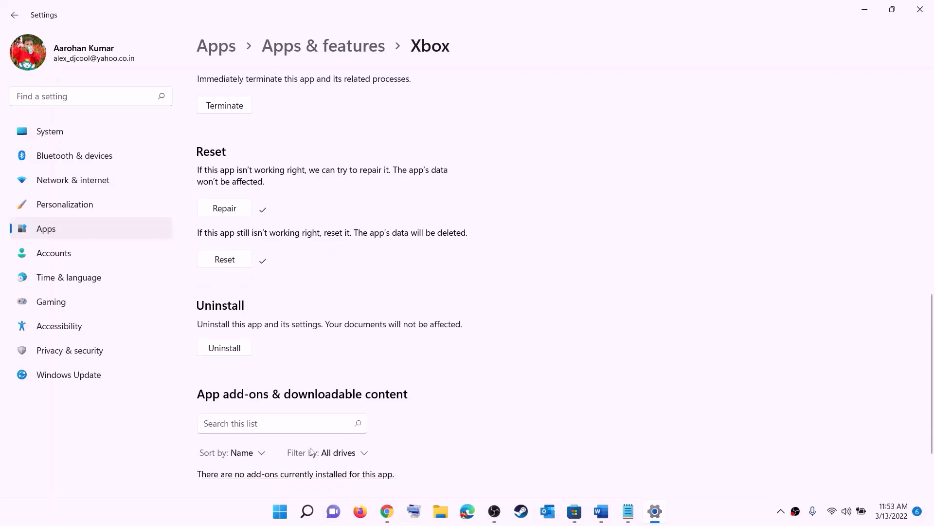
Search Start for store and open Microsoft Store's App settings
left_click(279, 517)
type("sto")
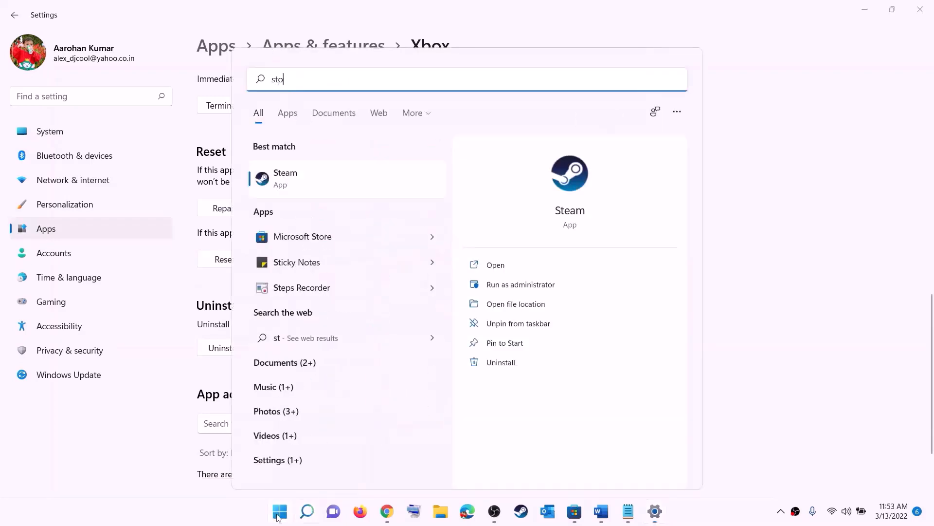
type("re")
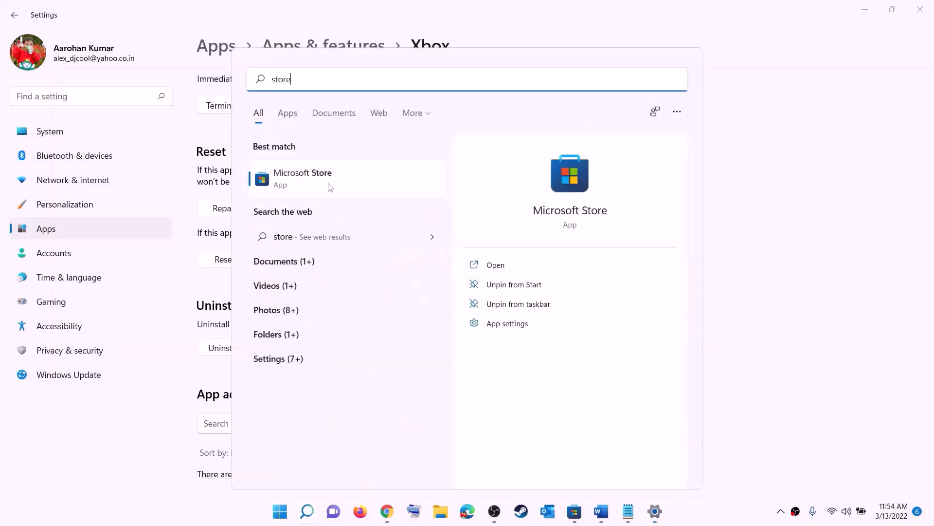
right_click(303, 187)
left_click(360, 248)
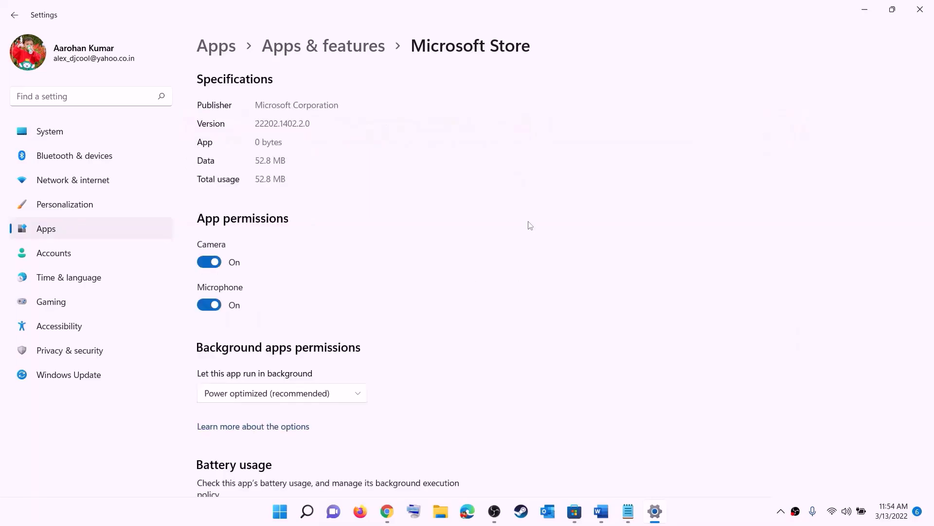
Repair Microsoft Store, then reset it and confirm the reset
scroll(260, 370, "down", 10)
left_click(230, 351)
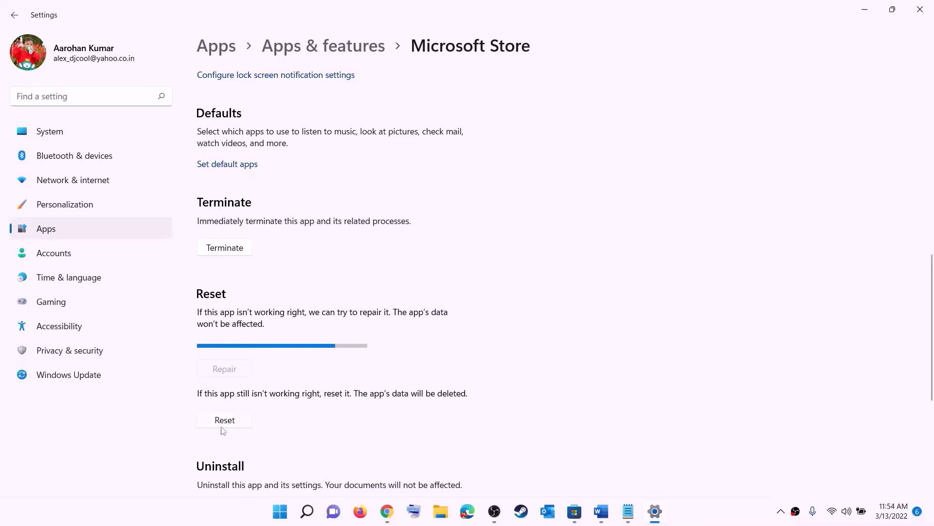
left_click(233, 423)
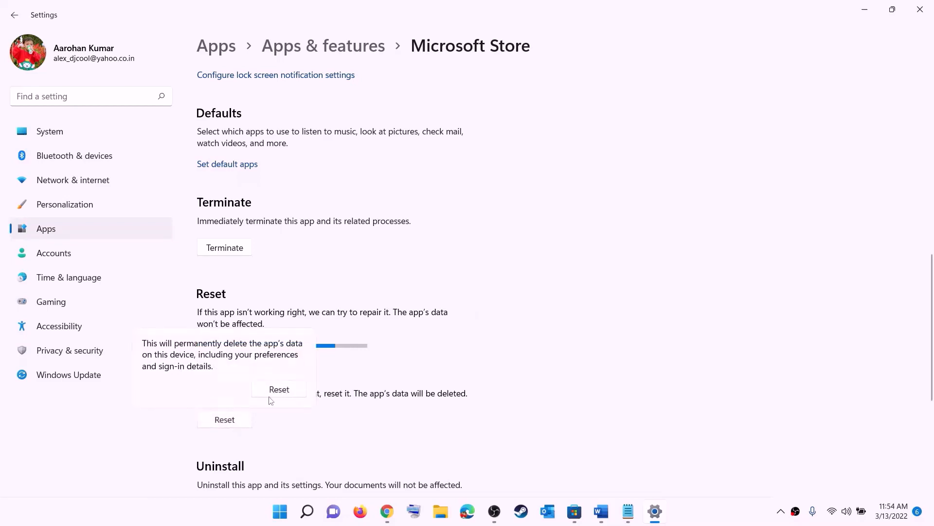
left_click(279, 389)
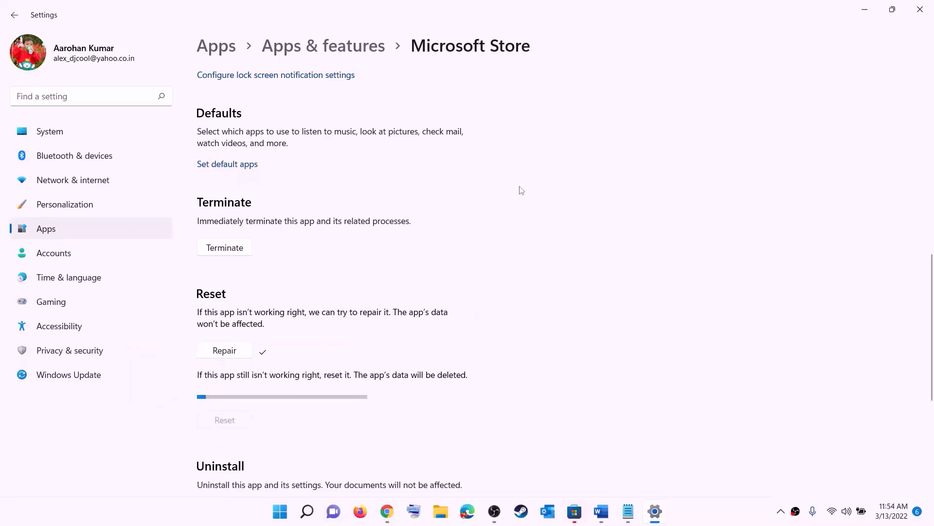
Scroll the notes document to Step 6 and highlight its 'from store library' text
left_click(603, 517)
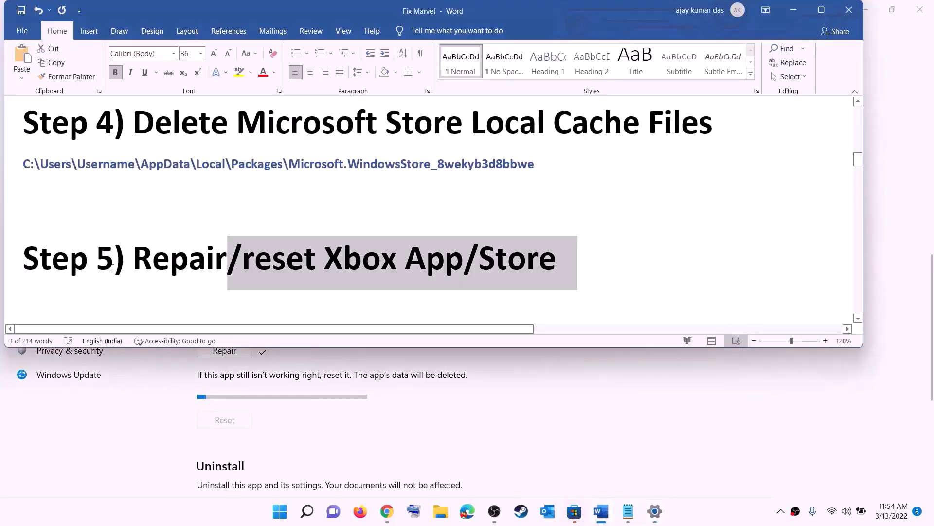
scroll(162, 256, "down", 2)
left_click_drag(162, 255, 488, 257)
left_click(489, 263)
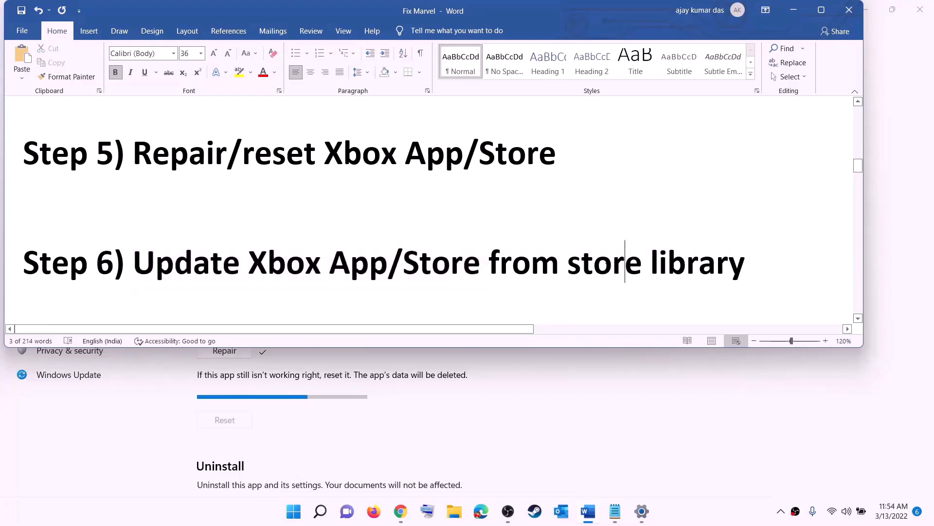
left_click(742, 252, "shift")
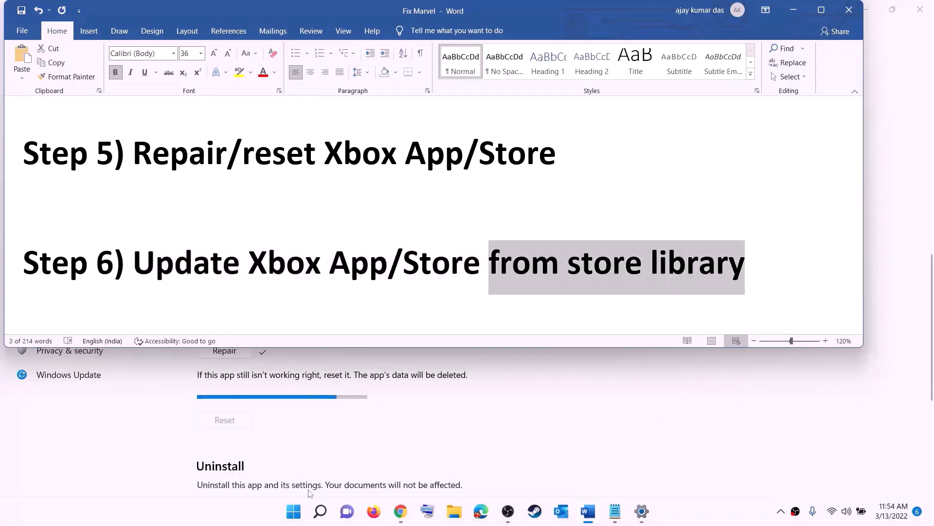
Launch Microsoft Store, maximize it, open the Library and get updates, then minimize the window
left_click(294, 512)
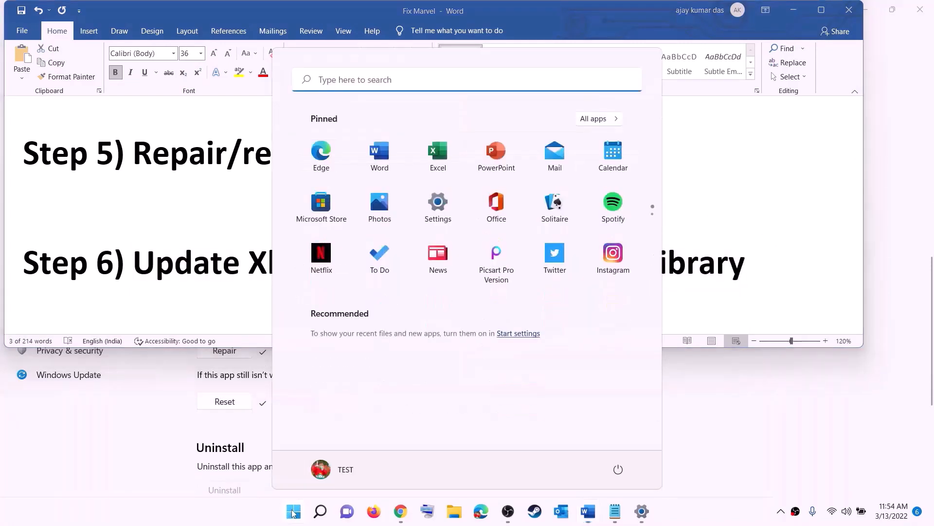
type("store")
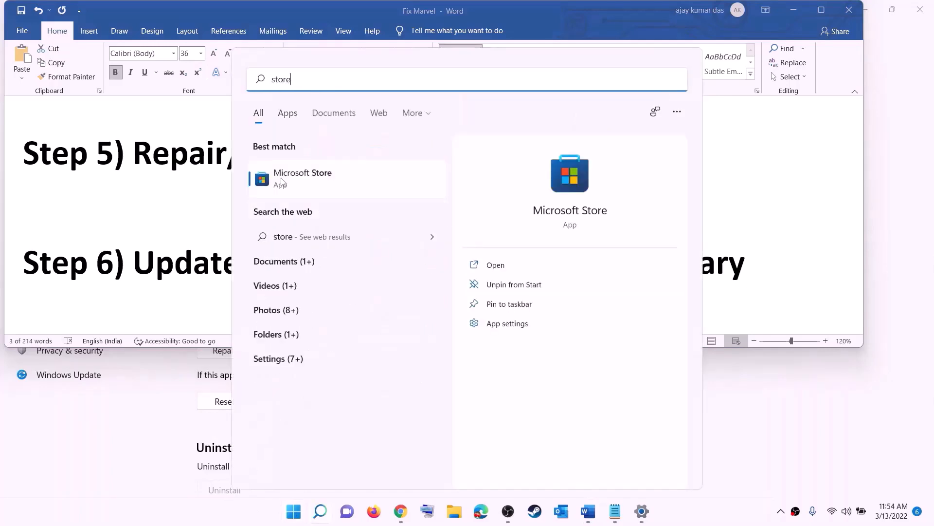
key("Return")
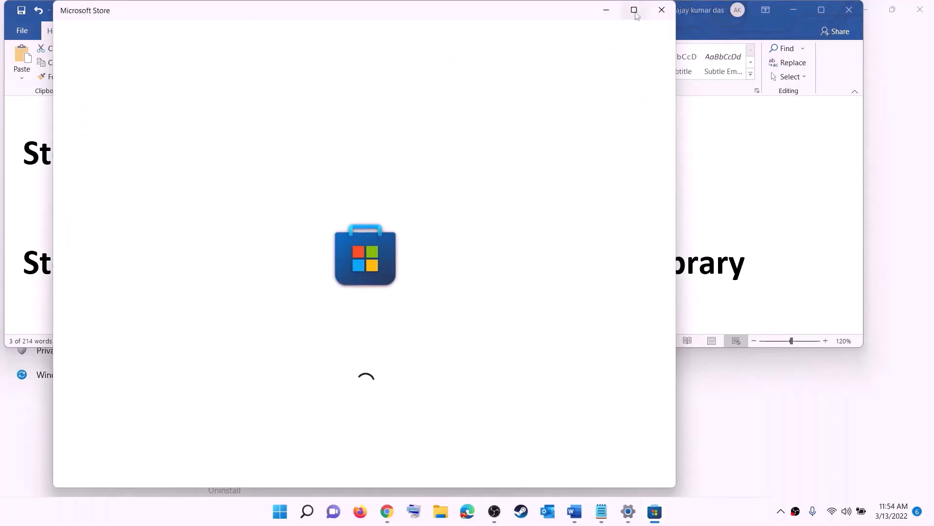
left_click(634, 13)
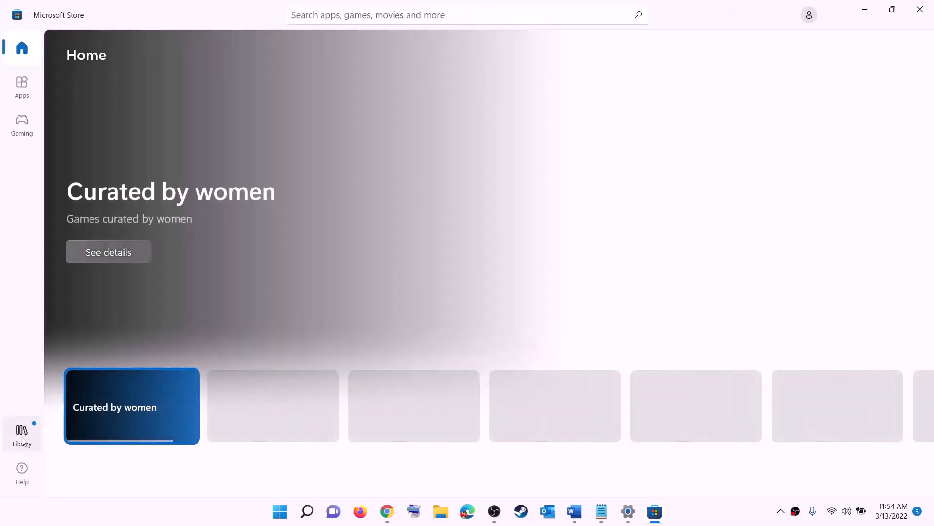
left_click(22, 434)
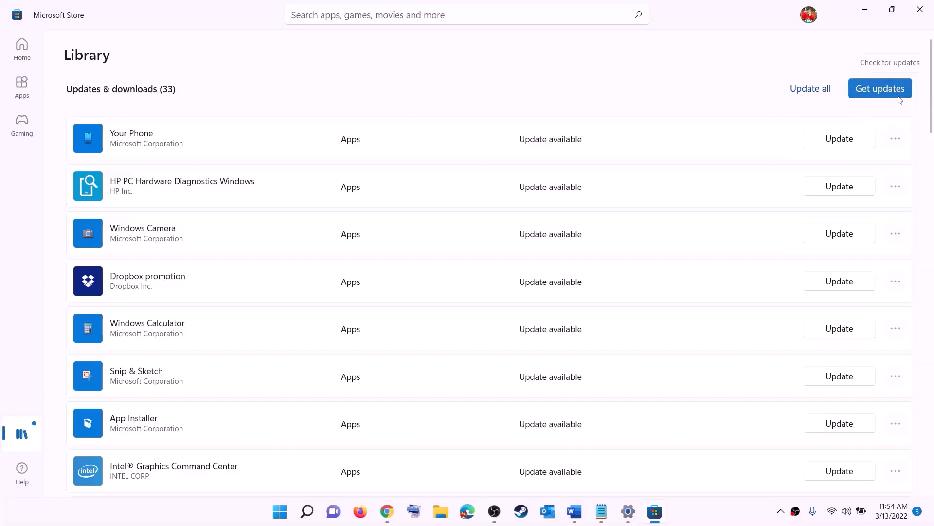
left_click(866, 94)
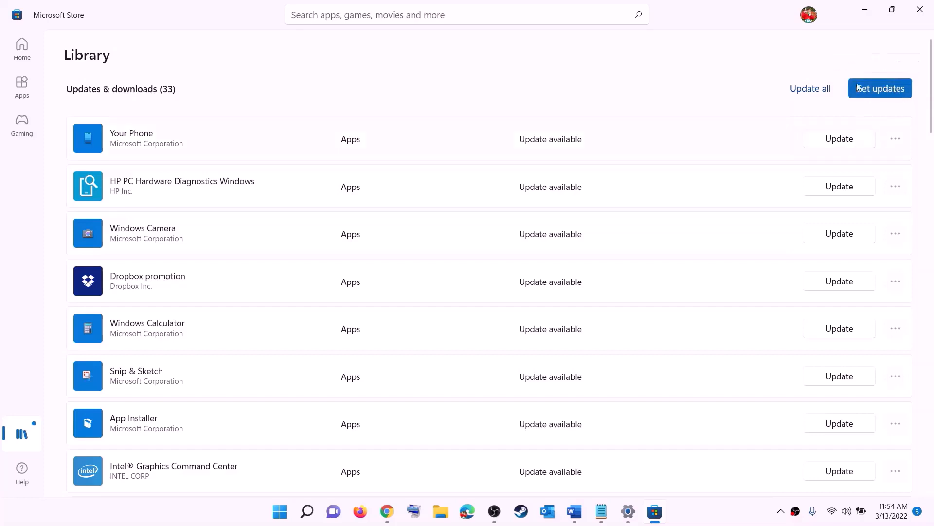
left_click(869, 14)
Scroll the notes to Step 7 and copy the Xbox Identity Provider link
scroll(195, 277, "down", 3)
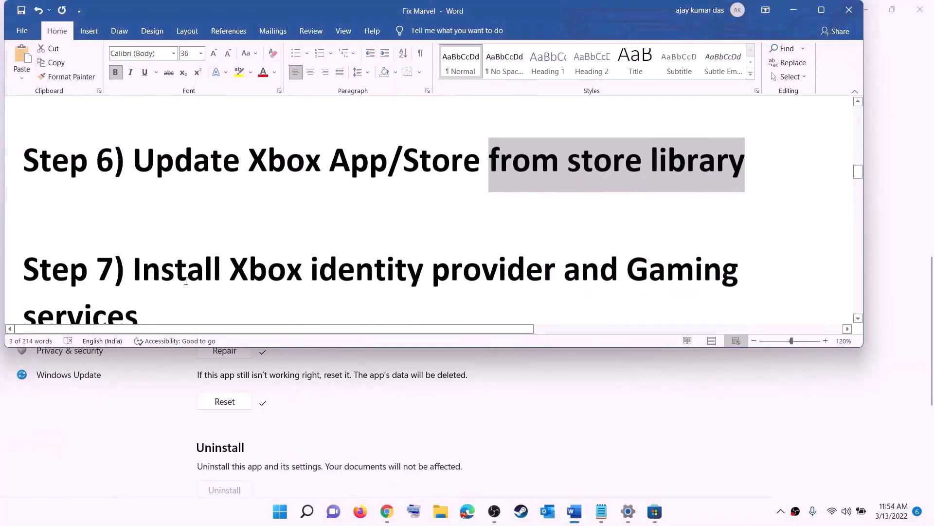
left_click_drag(231, 231, 19, 153)
scroll(178, 262, "down", 5)
right_click(160, 196)
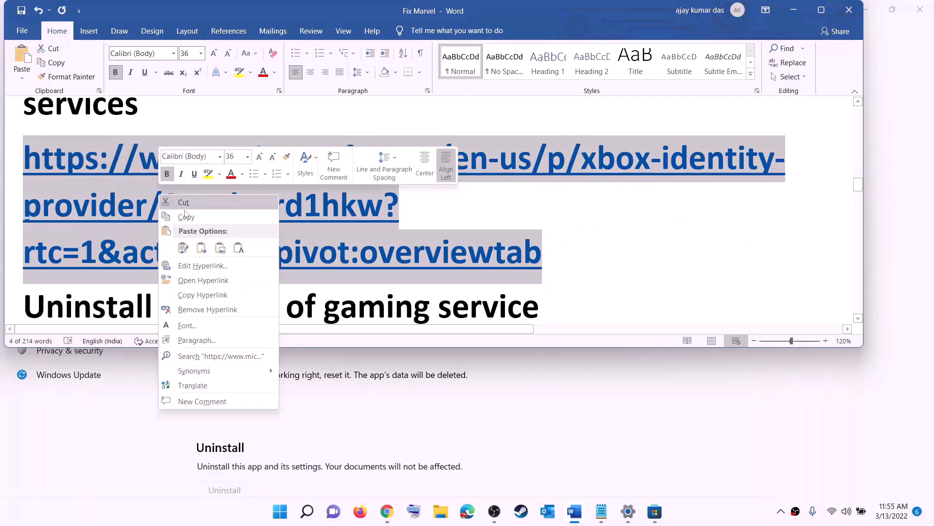
left_click(183, 214)
On the Xbox Identity Provider web page, choose Get and open it in Microsoft Store
left_click(389, 512)
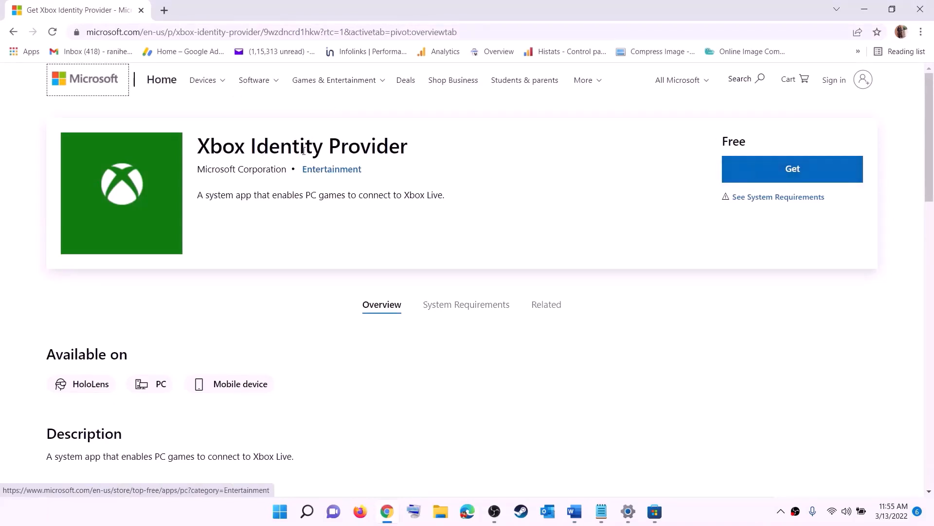
left_click(776, 168)
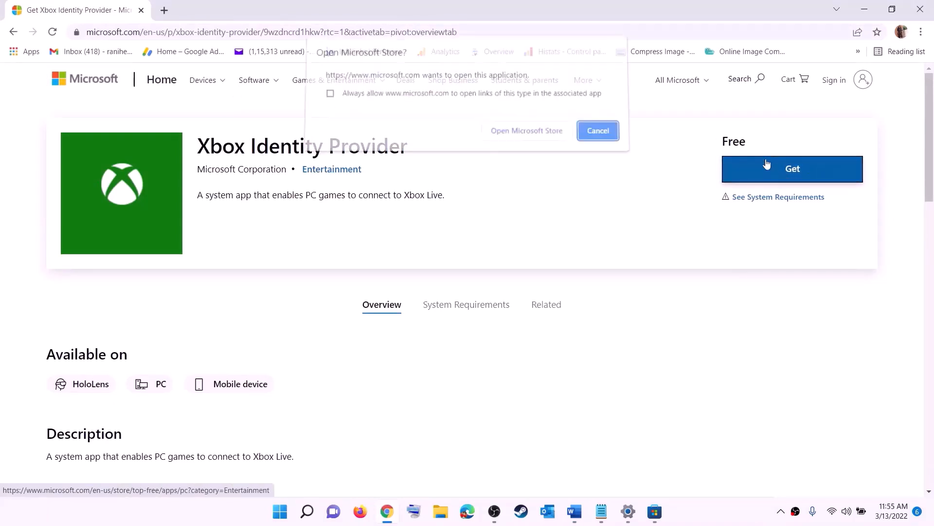
left_click(520, 140)
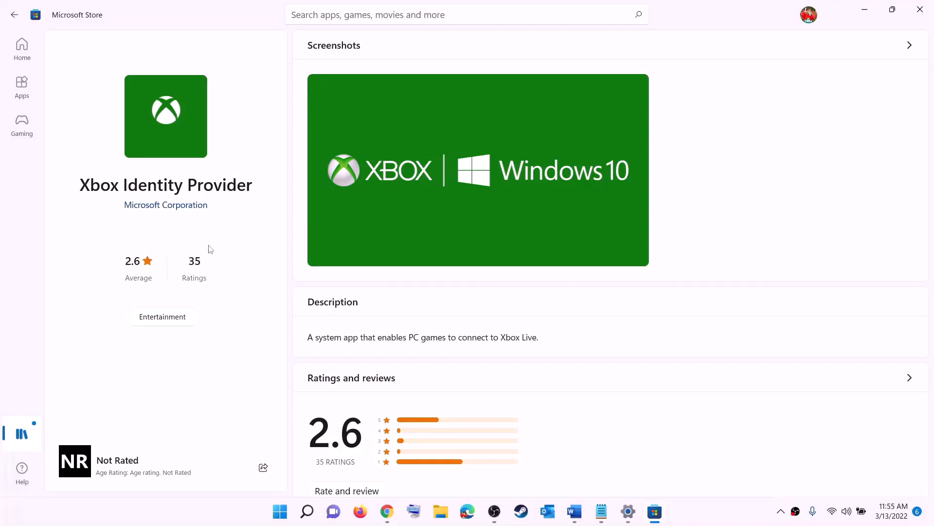
Highlight the Xbox Identity Provider title in the Store and switch back to the notes document
left_click_drag(88, 189, 223, 227)
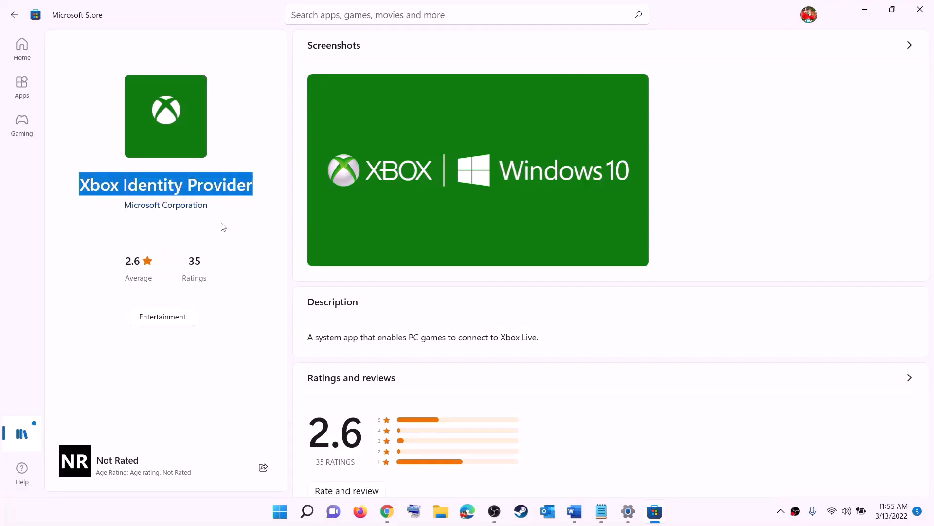
left_click(158, 239)
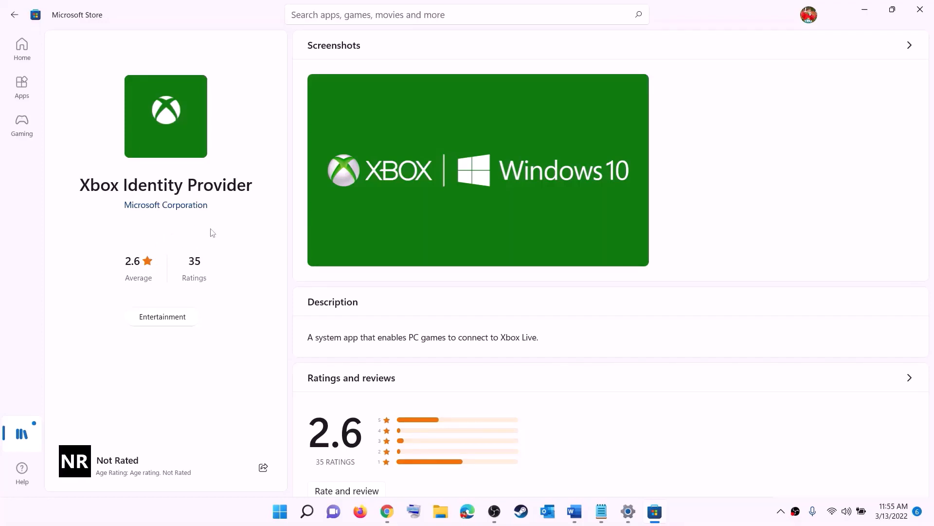
key("alt+Tab")
left_click(574, 512)
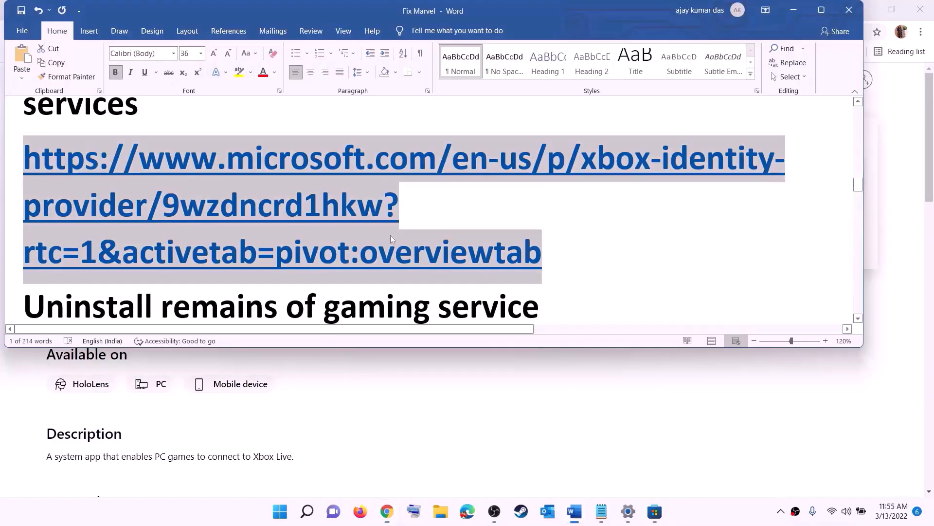
Copy the get-appxpackage Microsoft.GamingServices removal command from the notes document
scroll(390, 235, "down", 5)
left_click_drag(347, 235, 19, 181)
right_click(102, 205)
left_click(130, 228)
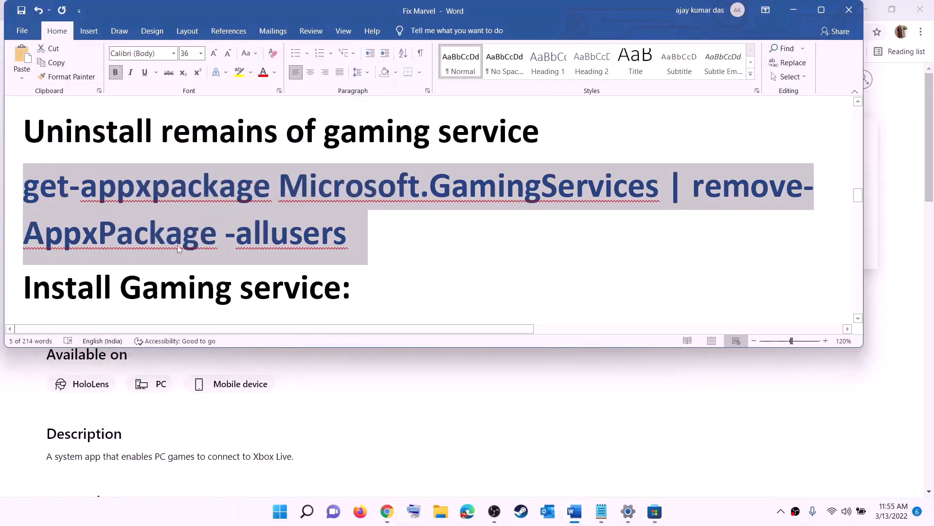
Search for Windows PowerShell and run it as administrator, allowing the permission prompt
left_click(280, 511)
type("powershe")
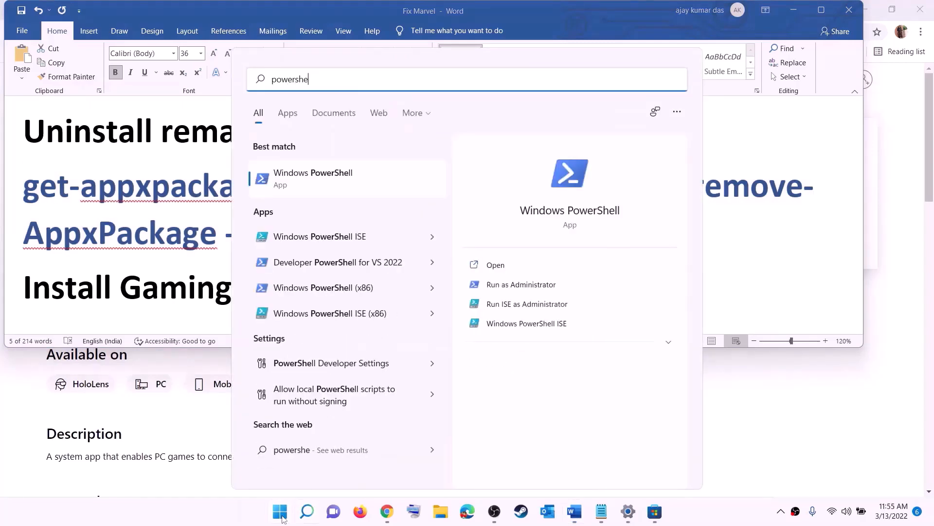
type("ll")
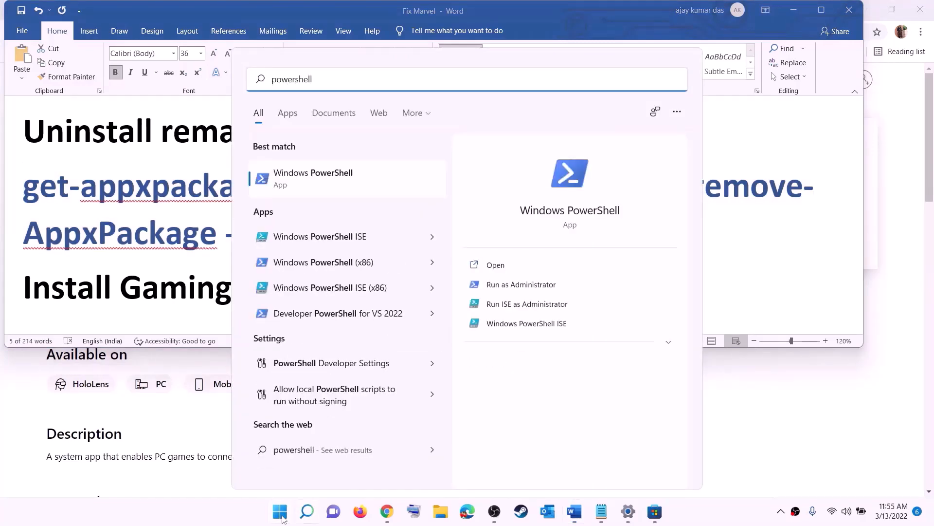
right_click(321, 186)
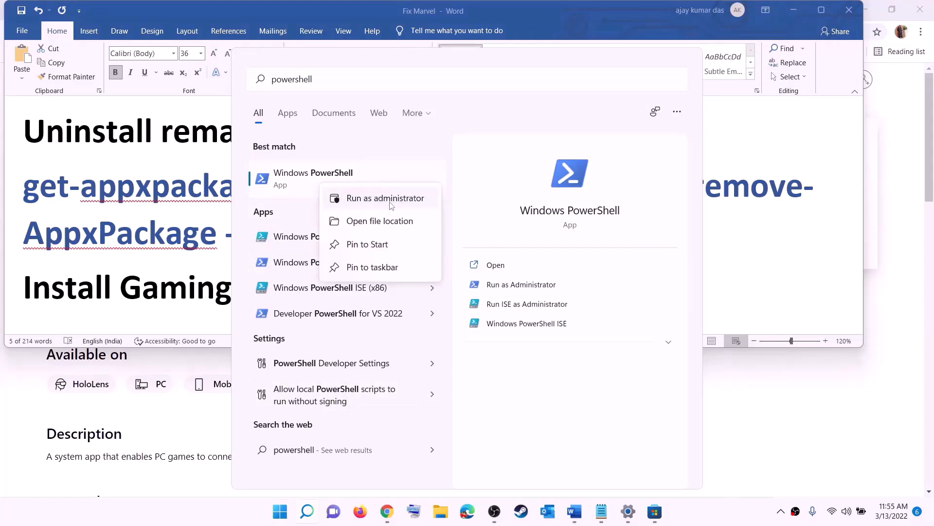
left_click(391, 204)
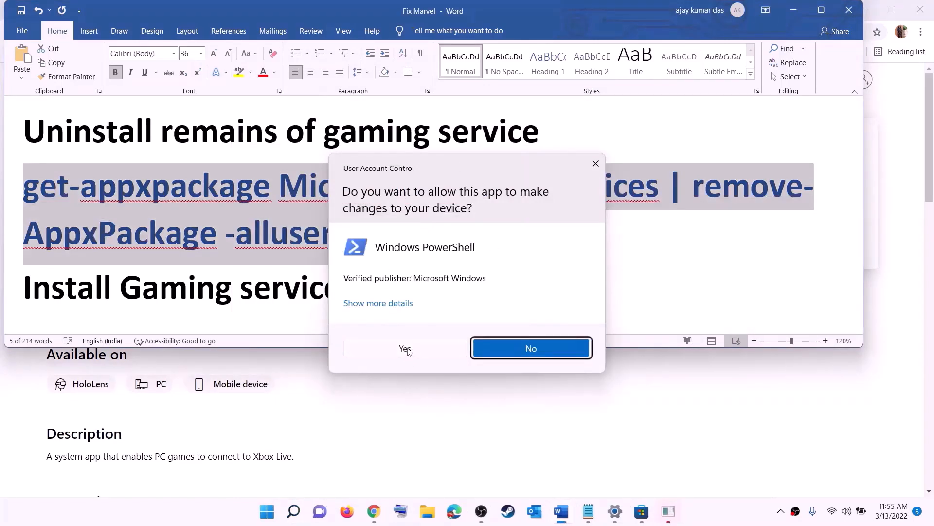
left_click(405, 349)
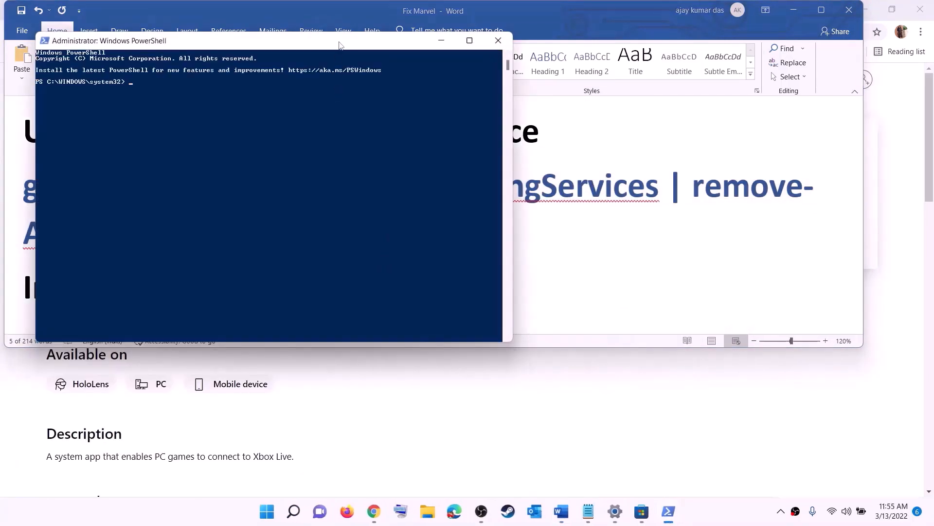
Paste and run the Gaming Services removal command in the PowerShell window
left_click_drag(339, 45, 434, 106)
key("ctrl+v")
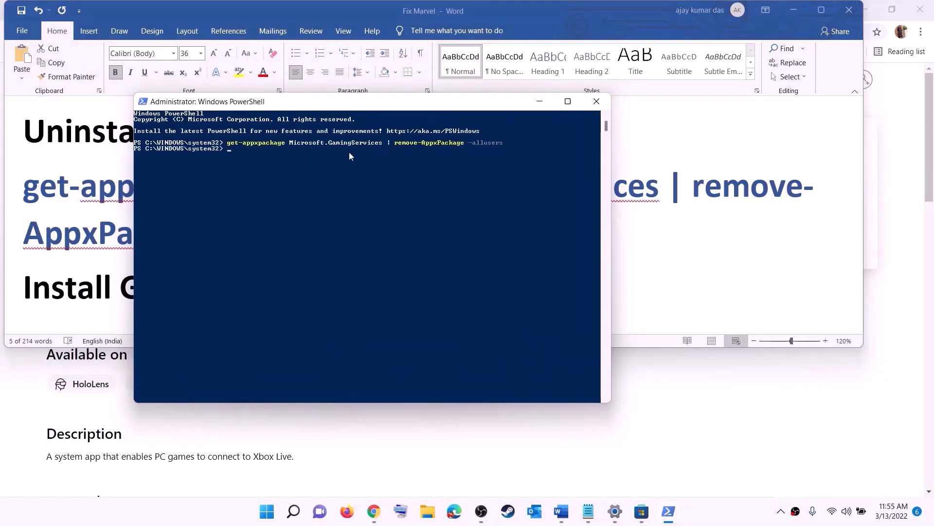
Copy the start ms-windows-store Gaming Services install command from the notes document
left_click(105, 232)
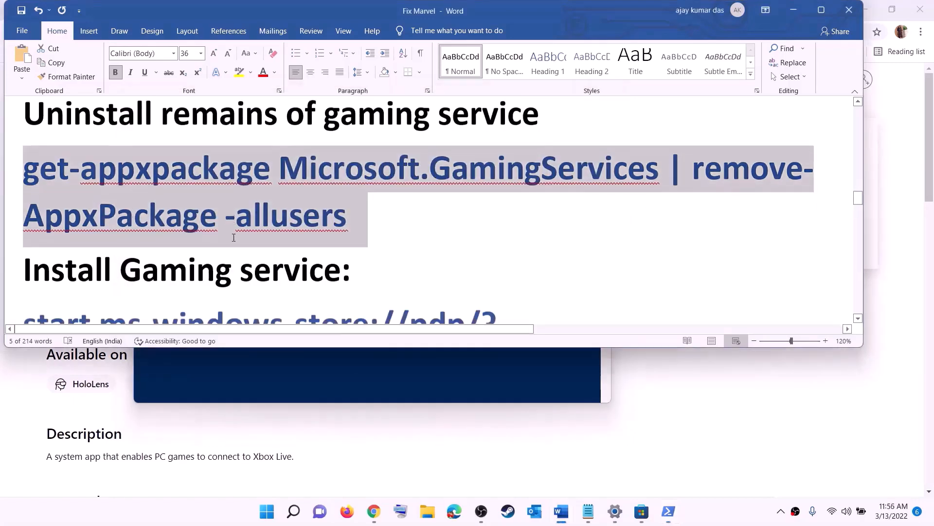
scroll(105, 231, "down", 4)
double_click(7, 227)
right_click(102, 219)
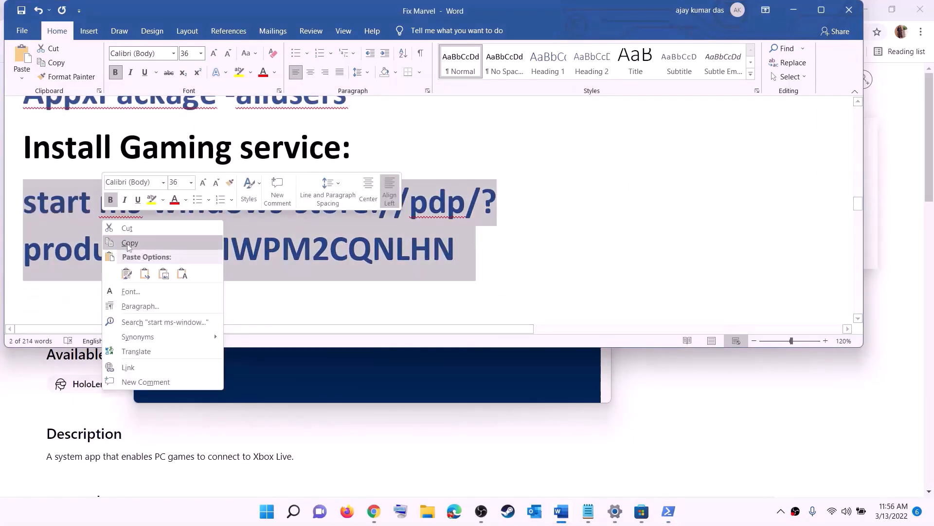
left_click(129, 242)
Paste and run the store command in PowerShell, then install Gaming Services from the Store page
left_click(219, 376)
right_click(279, 210)
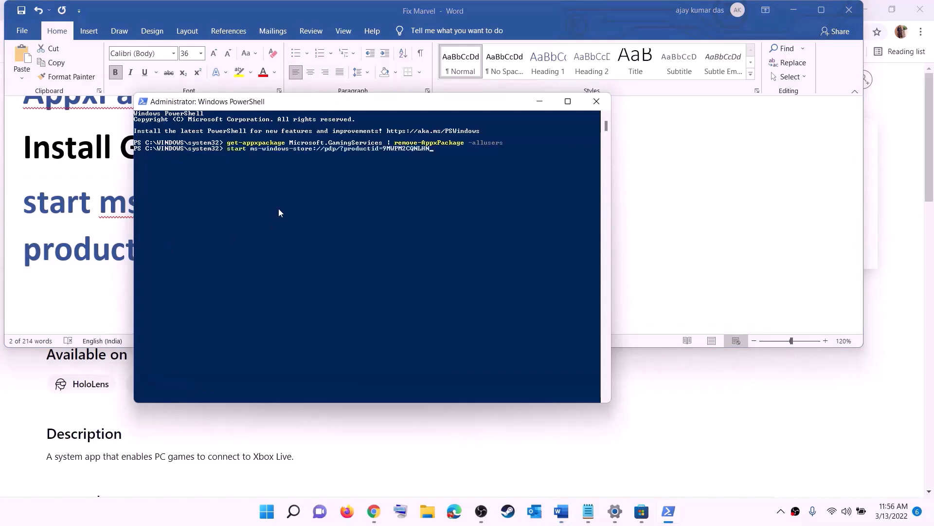
key("Return")
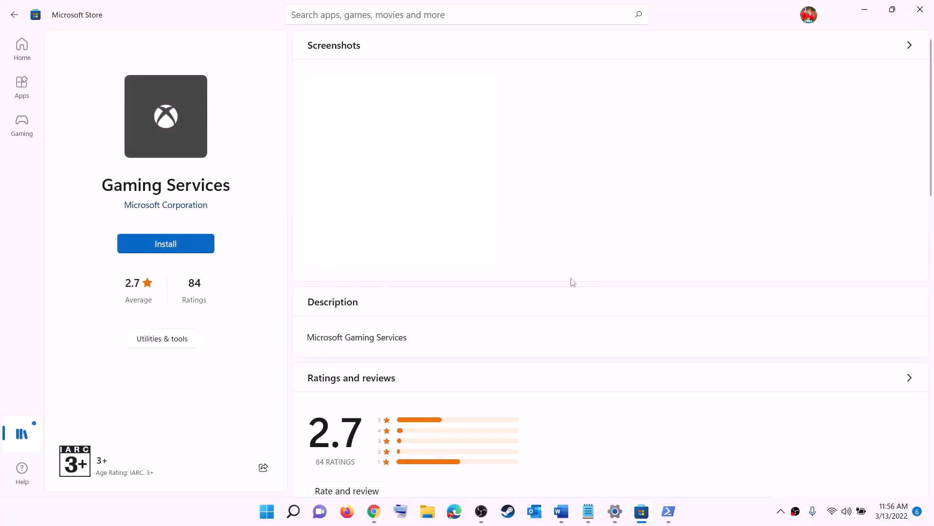
left_click(419, 351)
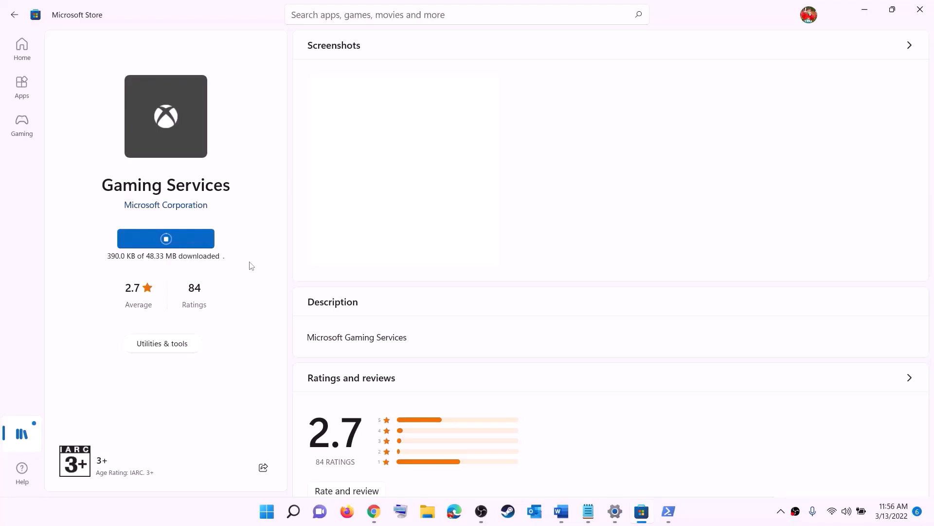
Check the list of services in the notes and open the Services app from Start search
left_click(561, 511)
scroll(308, 252, "down", 1)
scroll(307, 252, "down", 5)
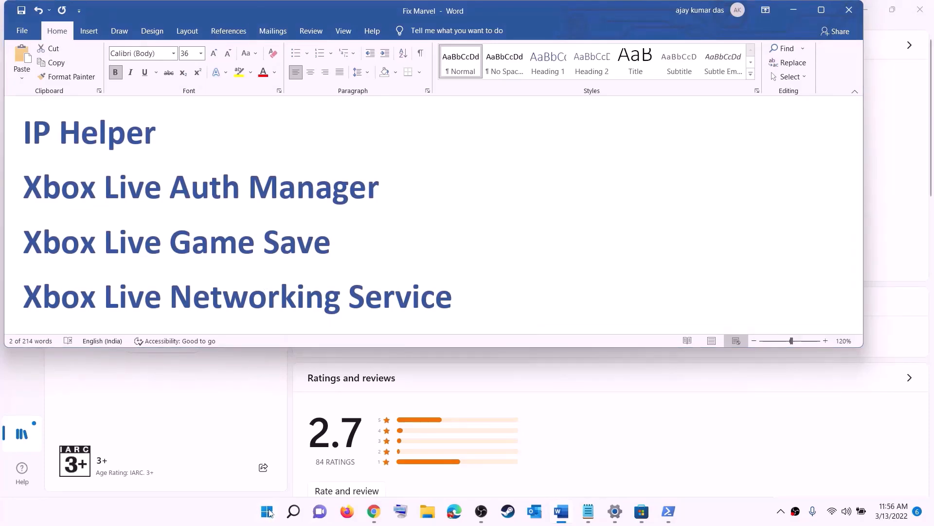
left_click(269, 512)
type("serv")
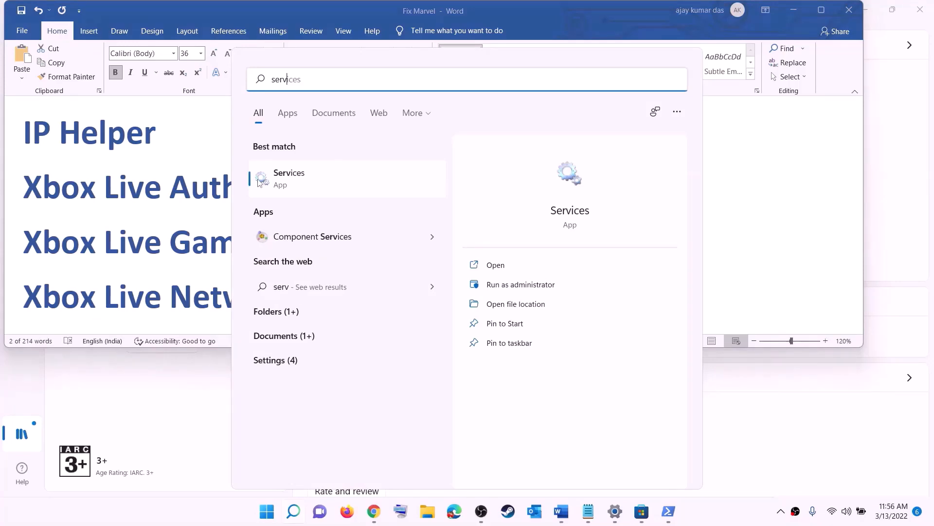
type("ic")
left_click(260, 182)
left_click(304, 290)
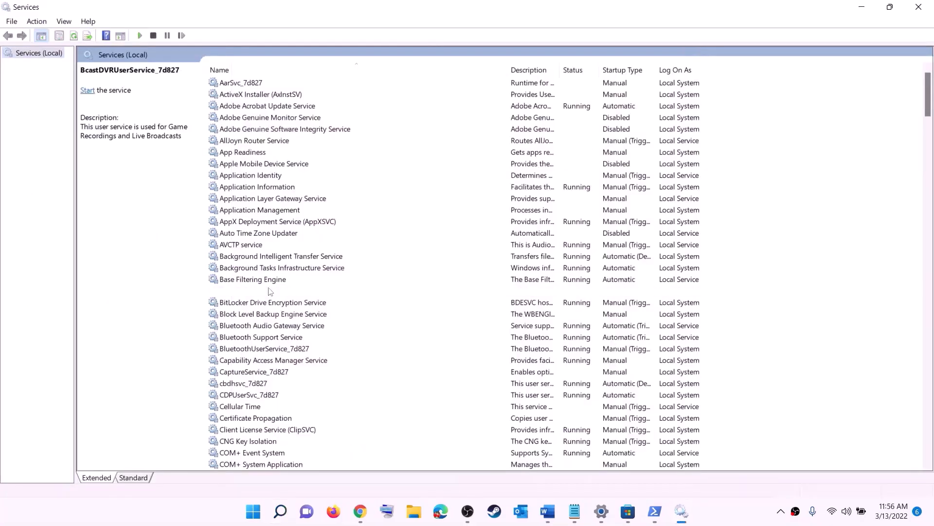
Set the IP Helper service's startup type to Automatic and apply the change
key("i")
left_click(244, 281)
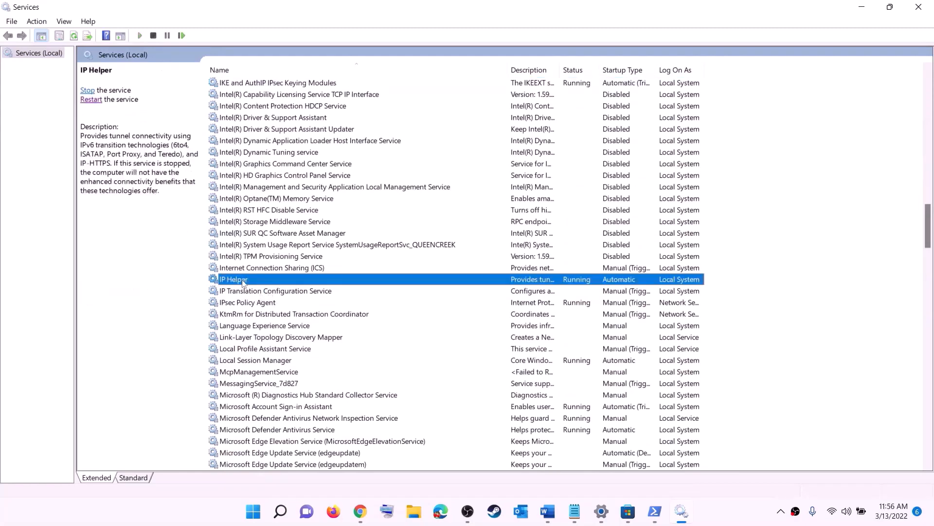
double_click(281, 283)
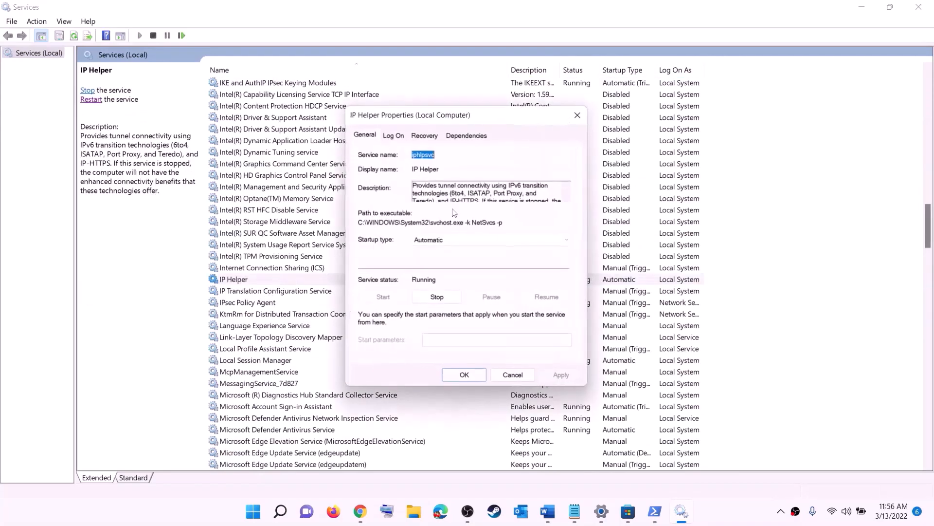
left_click(438, 240)
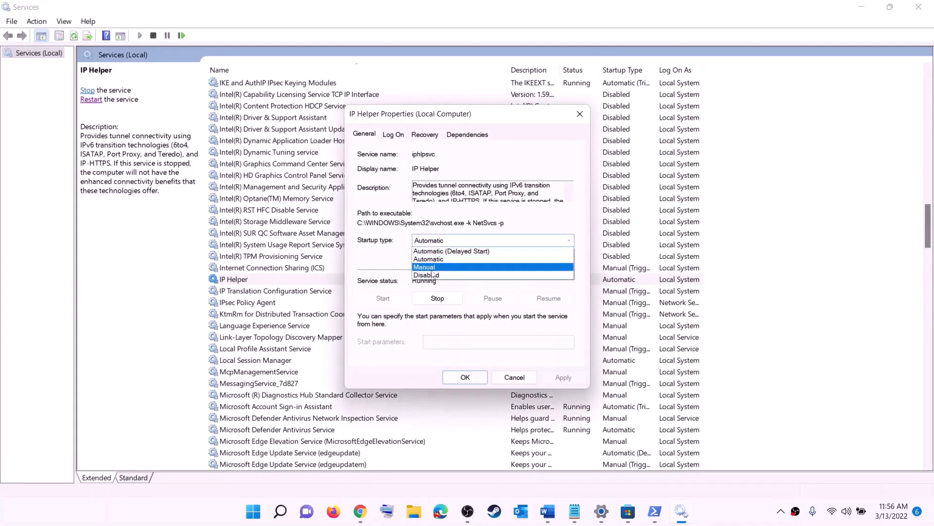
left_click(487, 258)
left_click(554, 381)
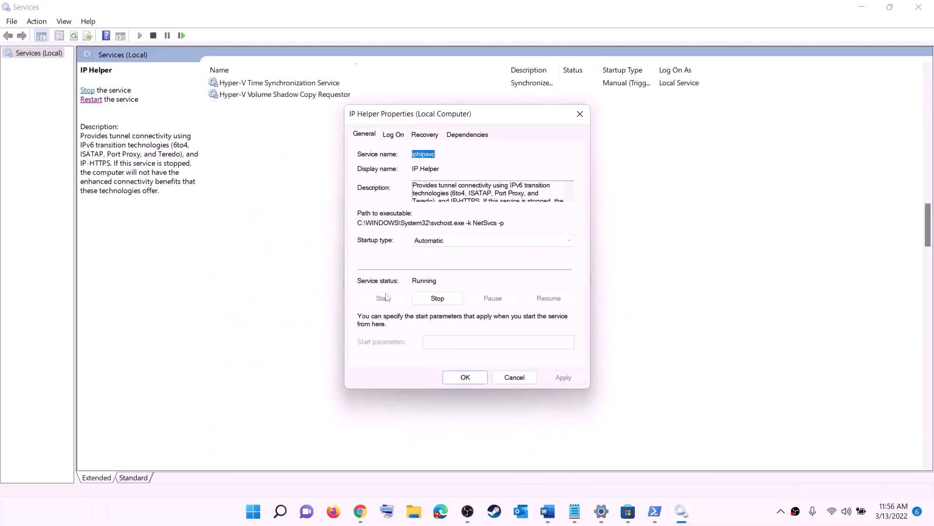
left_click(466, 377)
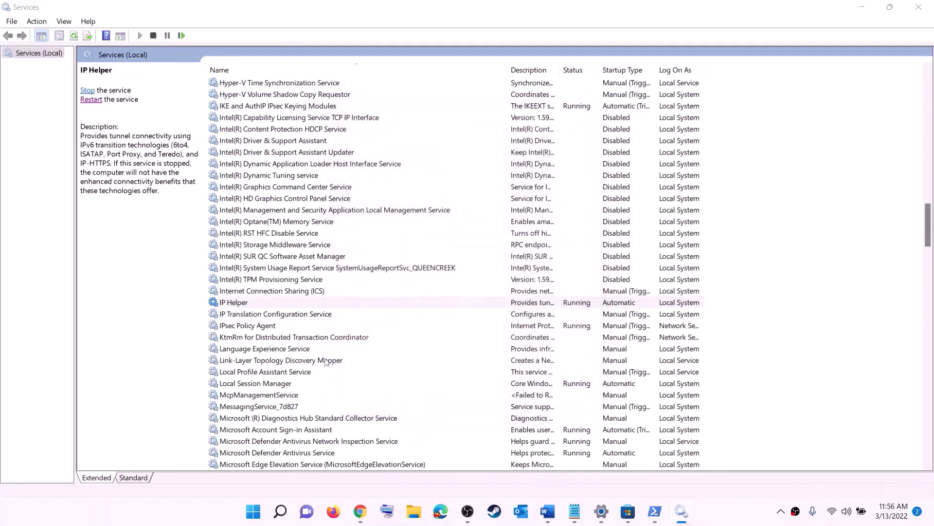
Set the Xbox Accessory Management Service startup type to Automatic and apply the change
left_click(289, 350)
key("x")
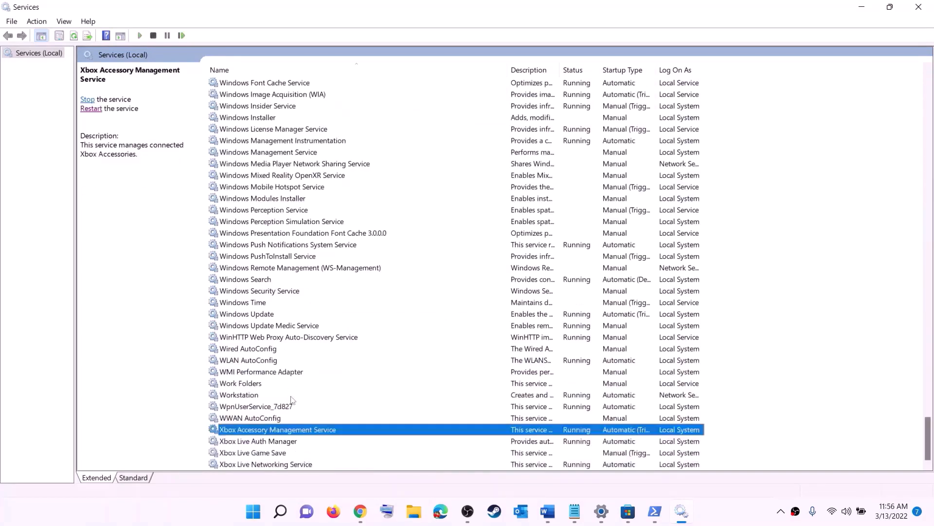
double_click(258, 432)
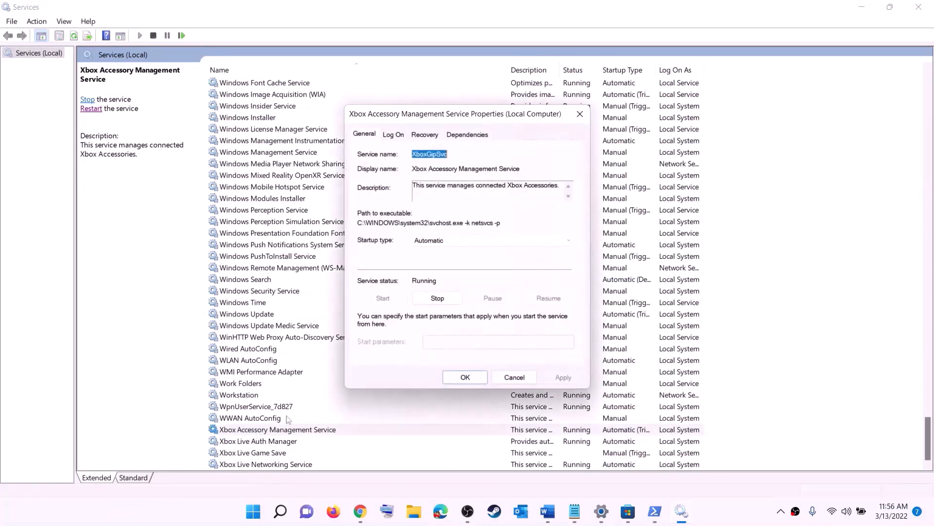
left_click(444, 243)
left_click(442, 258)
left_click(564, 379)
left_click(468, 379)
Set the Xbox Live Auth Manager startup type to Automatic and apply the change
key("Down")
key("Return")
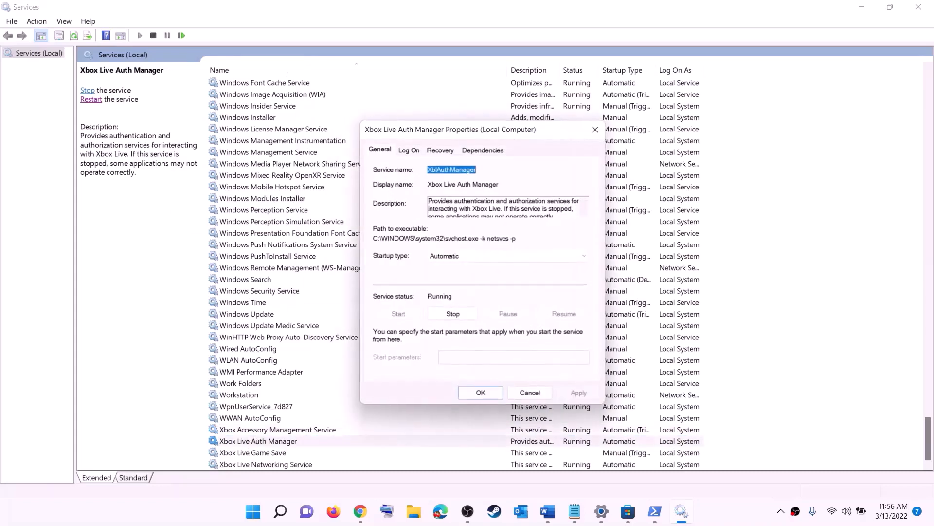
left_click(471, 255)
left_click(456, 276)
left_click(577, 392)
left_click(481, 393)
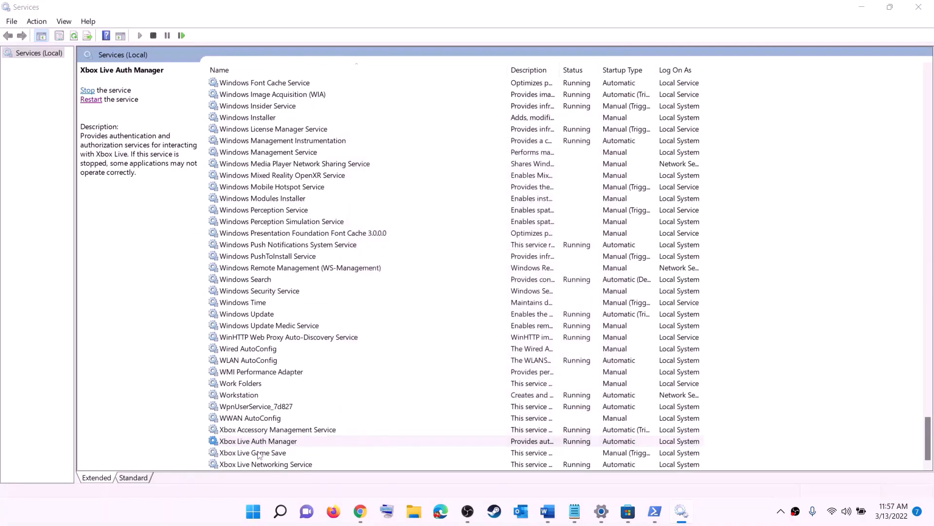
Set the Xbox Live Game Save startup type to Automatic, apply it, and start the service
key("Down")
key("Return")
left_click(469, 246)
left_click(433, 261)
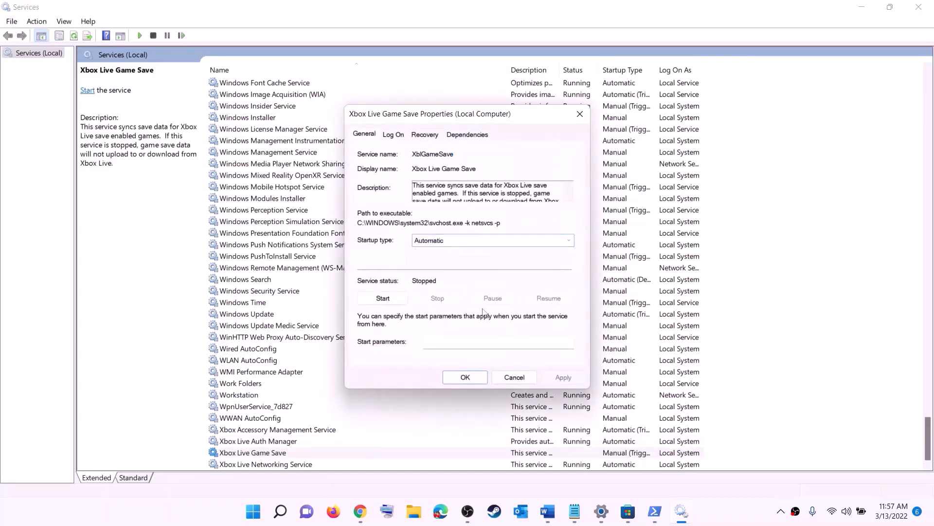
left_click(563, 377)
left_click(388, 296)
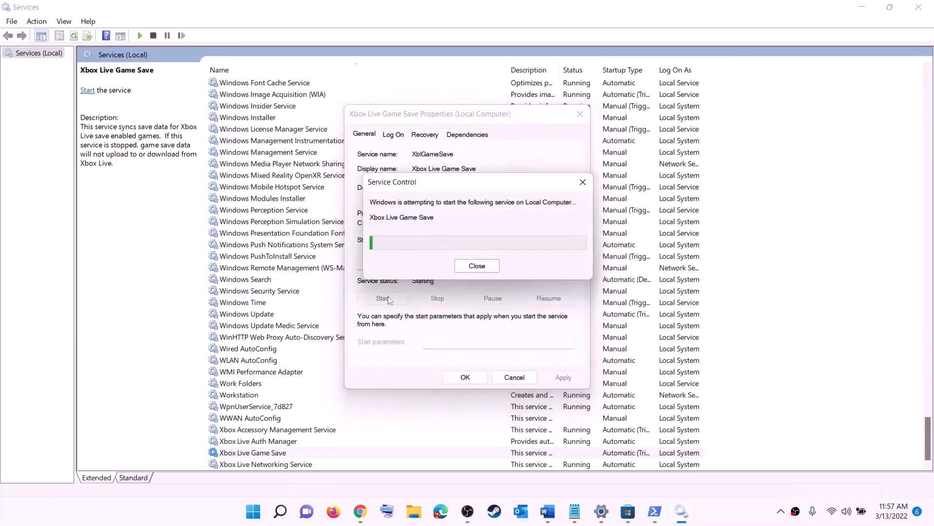
left_click(470, 377)
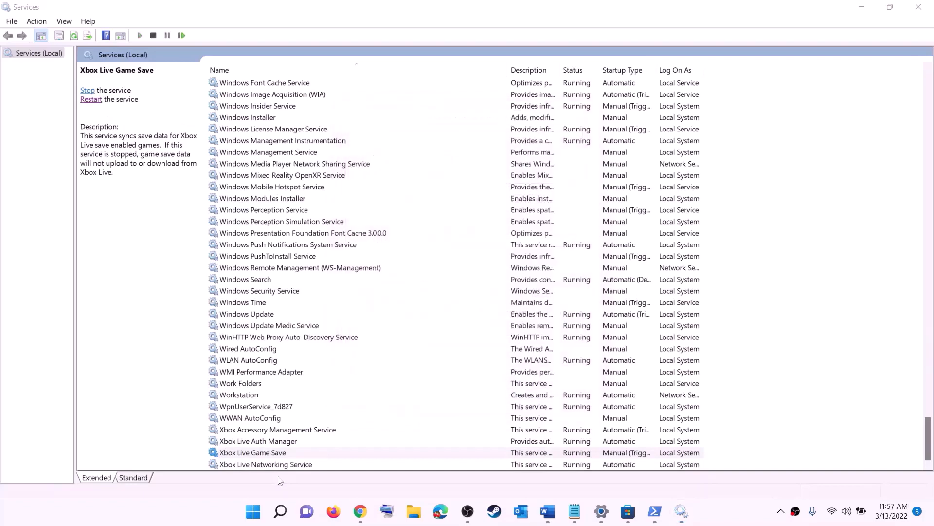
Set the Xbox Live Networking Service startup type to Automatic and apply the change
double_click(273, 464)
left_click(465, 242)
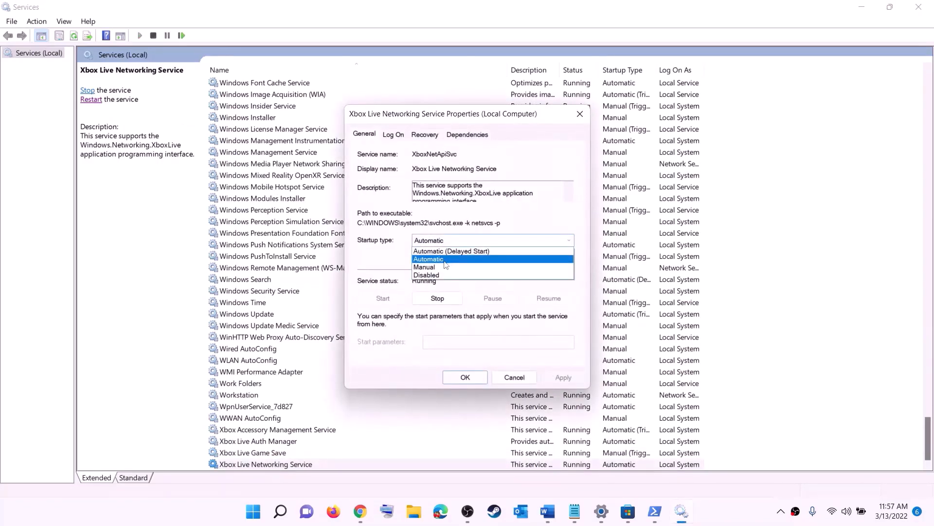
left_click(445, 263)
left_click(563, 378)
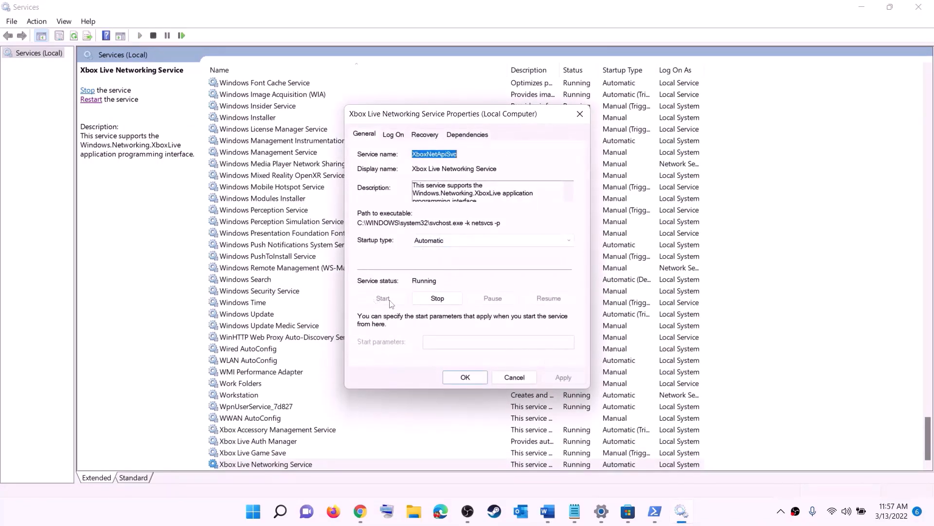
left_click(450, 376)
Set the Windows Update service's startup type to Automatic (Delayed Start) and apply the change
left_click(266, 315)
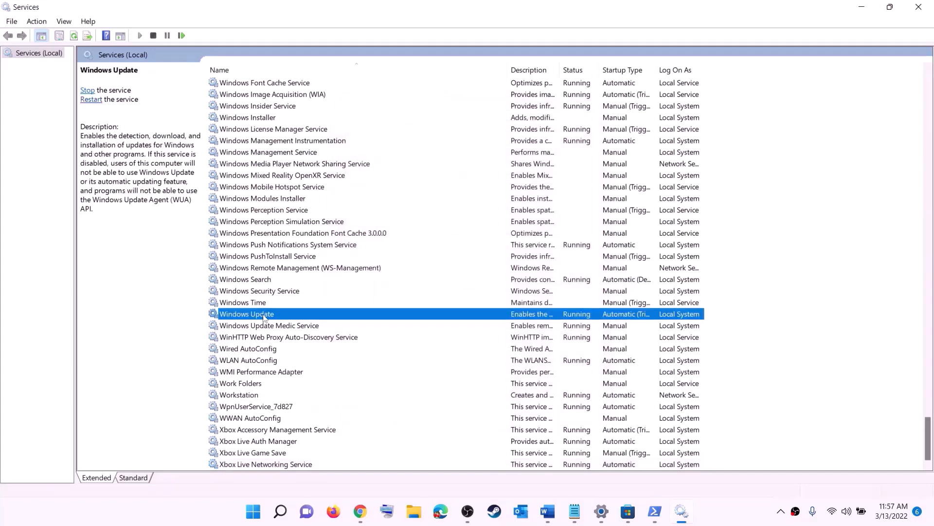
double_click(435, 320)
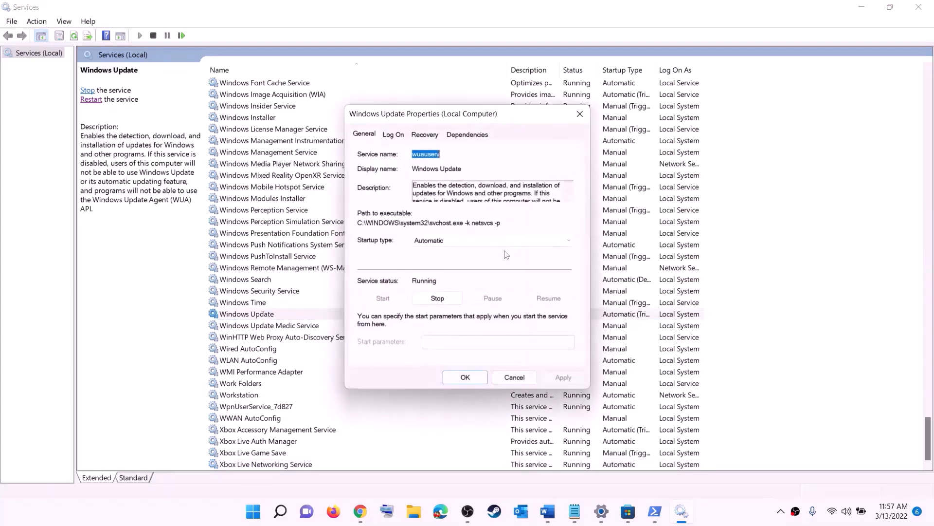
left_click(455, 241)
left_click(440, 261)
left_click(571, 380)
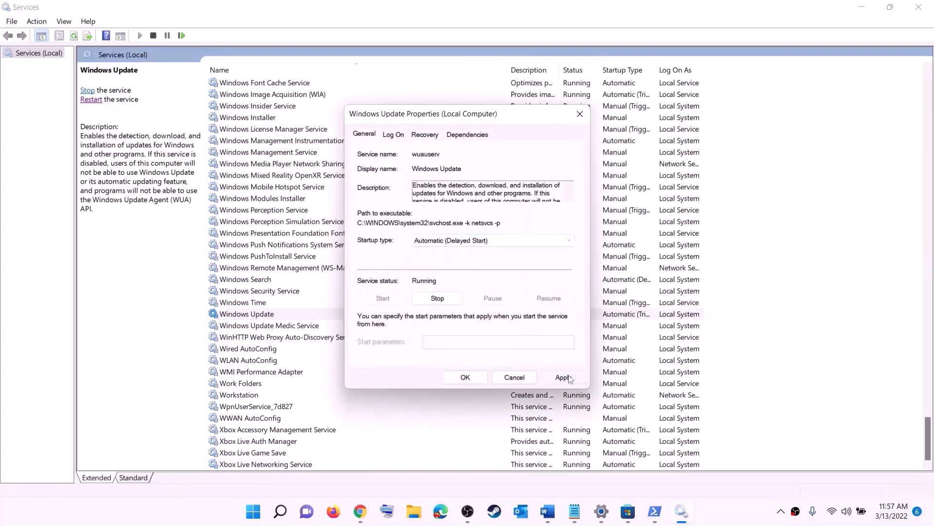
left_click(465, 377)
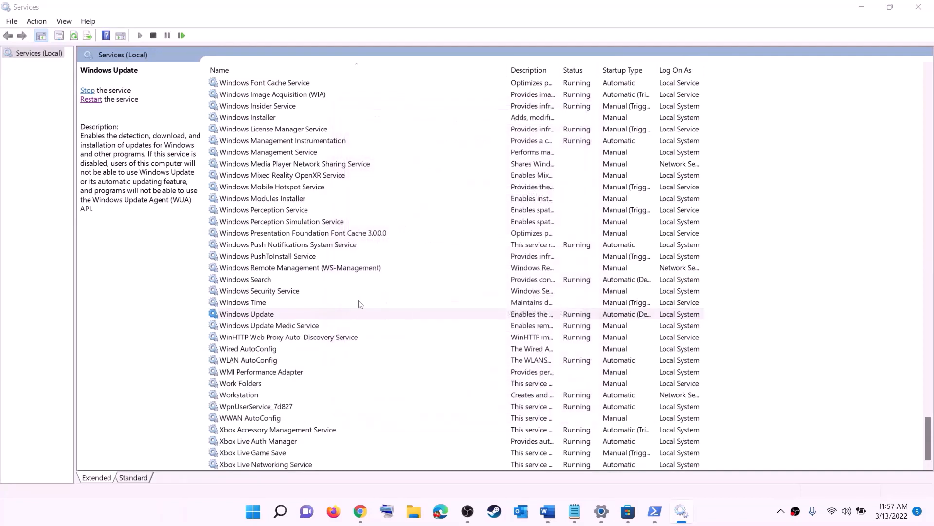
Stop both Gaming Services entries in the services list
left_click(308, 268)
key("g")
scroll(633, 256, "up", 4)
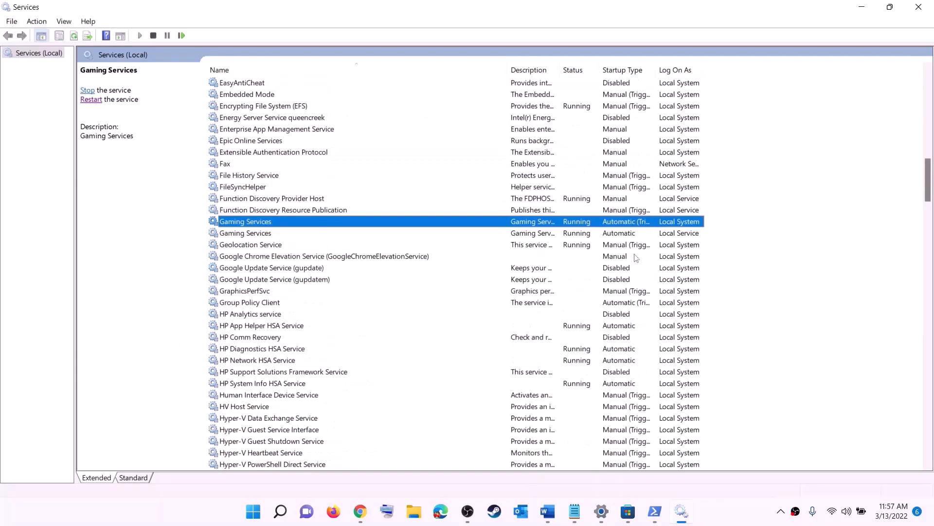
left_click(584, 233)
left_click(584, 226)
left_click(583, 235)
left_click(578, 225)
right_click(576, 224)
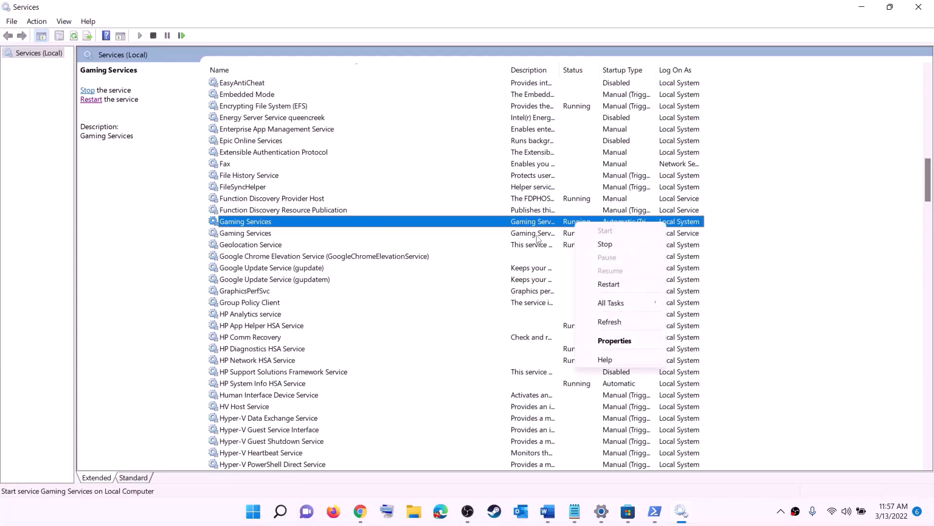
left_click(567, 226)
right_click(575, 225)
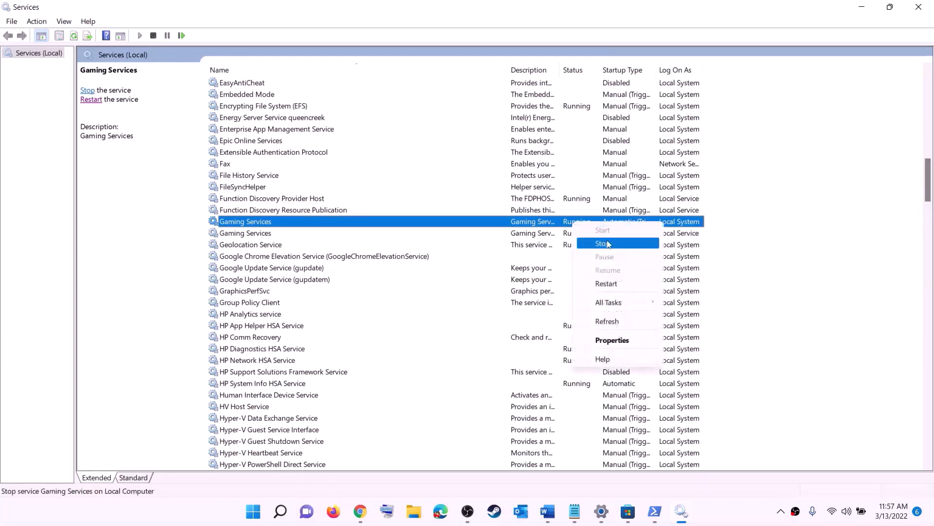
left_click(596, 244)
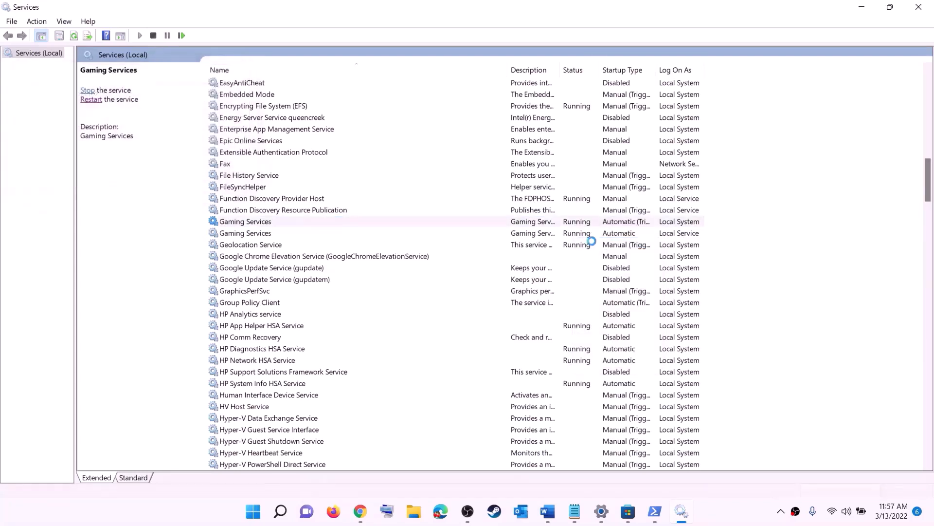
left_click(581, 238)
right_click(579, 237)
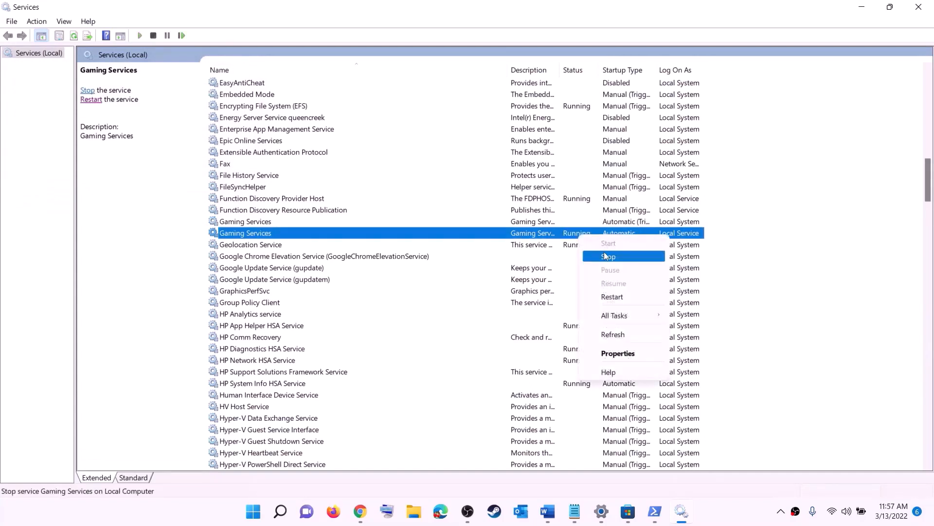
left_click(604, 255)
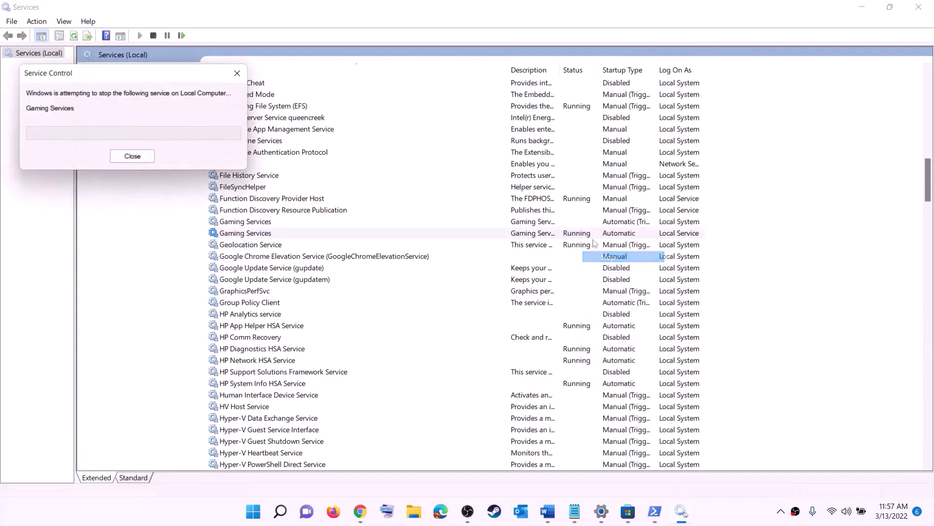
Start both Gaming Services entries again
left_click(565, 222)
right_click(554, 223)
left_click(583, 230)
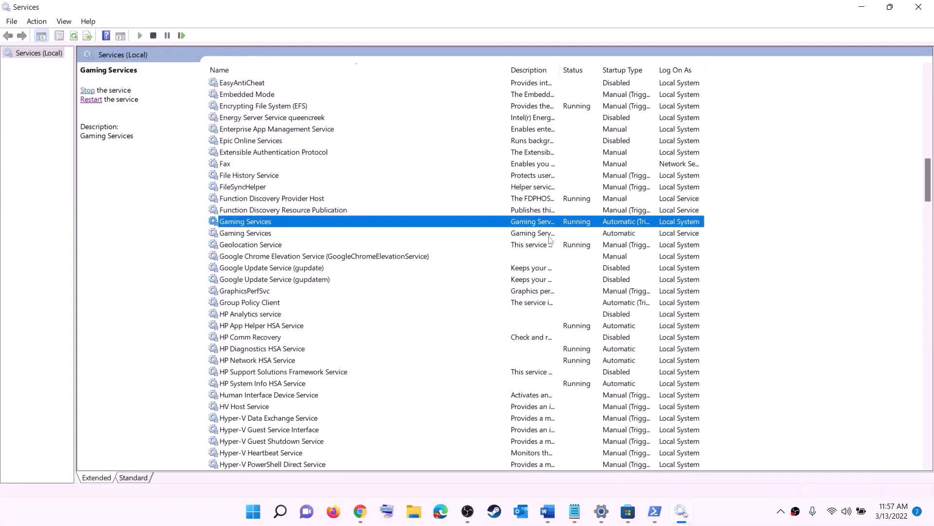
left_click(553, 234)
right_click(554, 236)
left_click(575, 244)
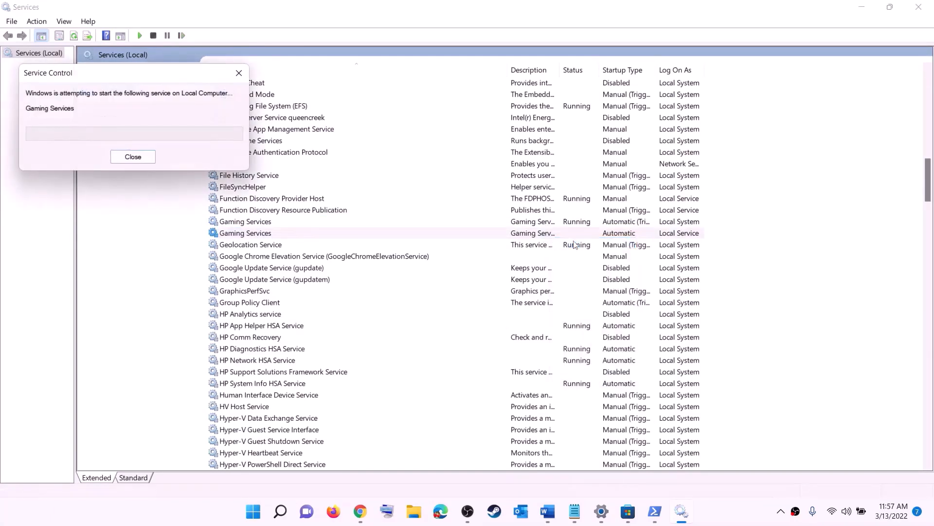
left_click(533, 306)
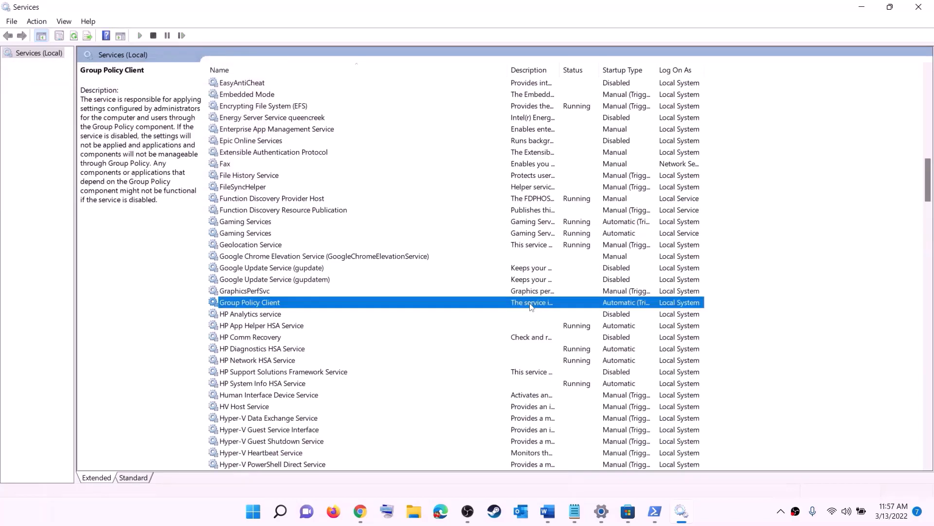
Set the Microsoft Store Install Service startup type to Automatic, apply it and close the dialog
key("m")
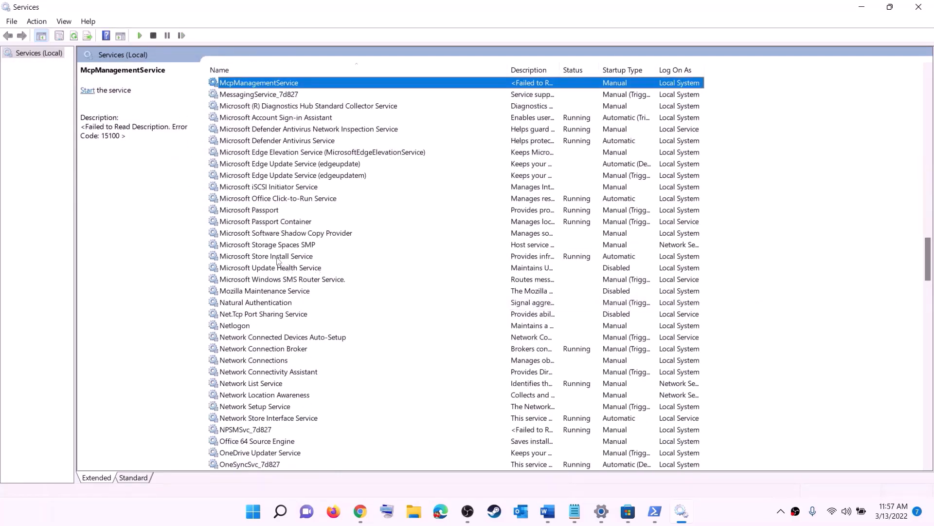
left_click(275, 256)
double_click(361, 258)
left_click(457, 240)
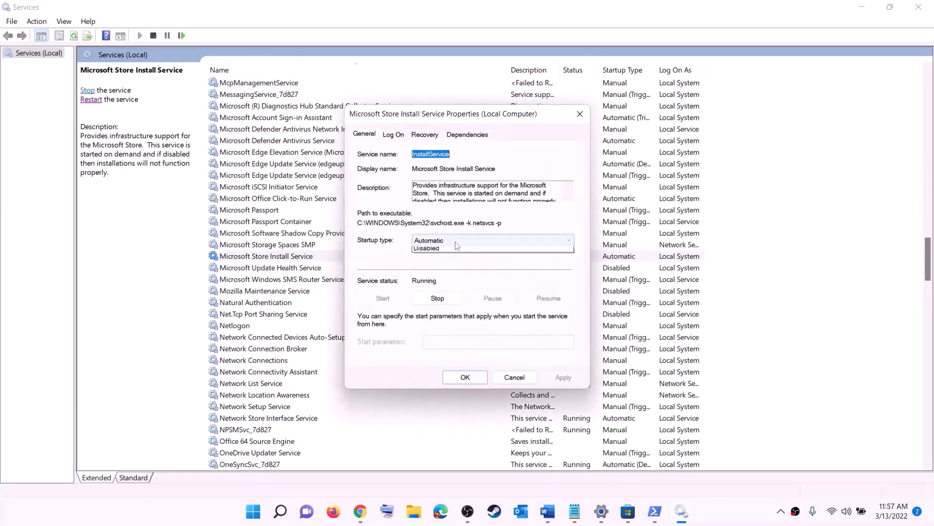
left_click(455, 246)
left_click(561, 376)
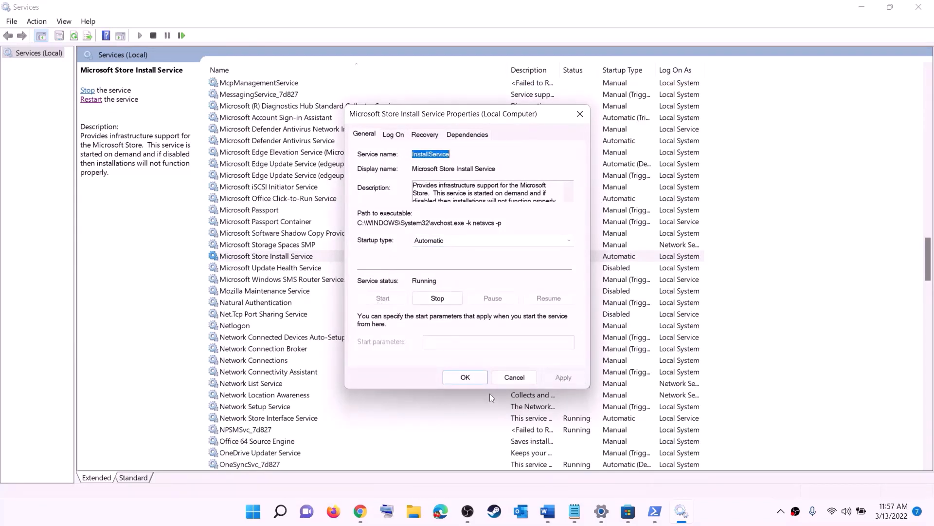
left_click(452, 377)
Set the Background Intelligent Transfer Service startup type to Automatic, apply it and close the dialog
left_click(307, 226)
key("b")
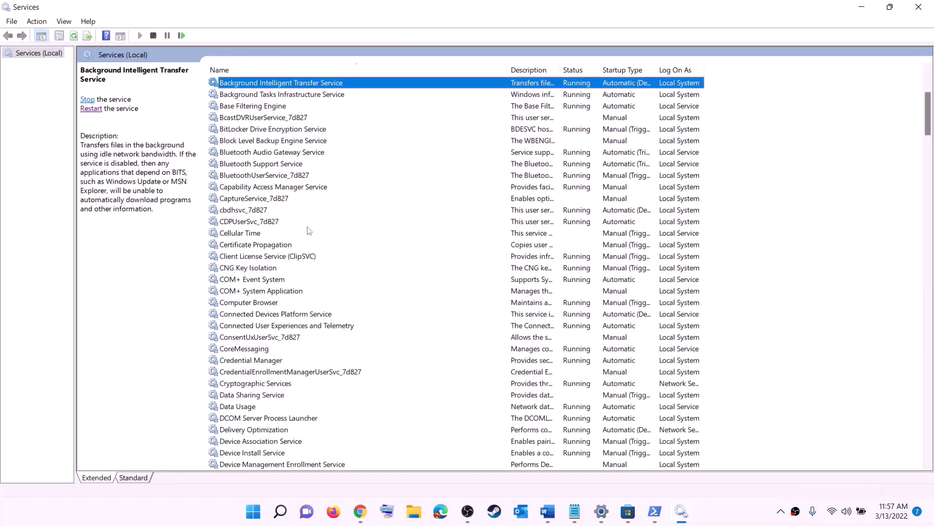
scroll(336, 192, "up", 4)
double_click(343, 222)
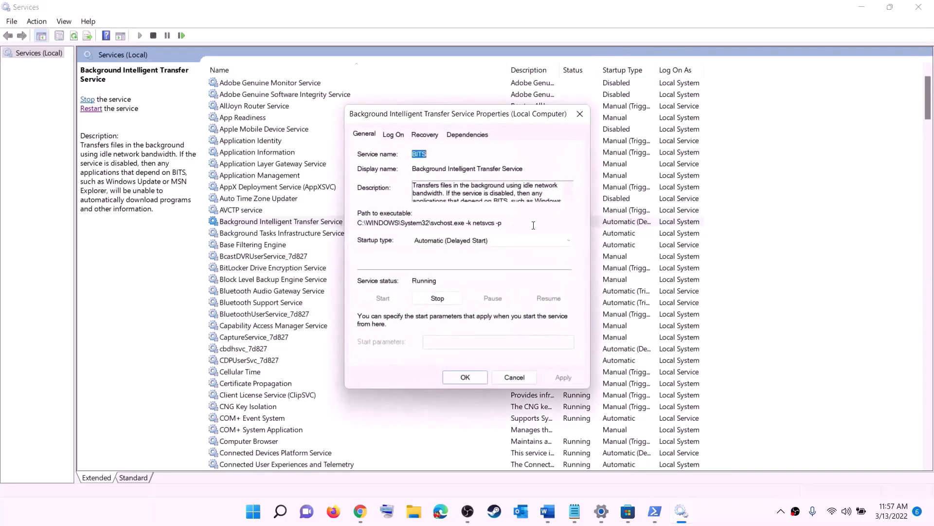
left_click(471, 247)
left_click(449, 258)
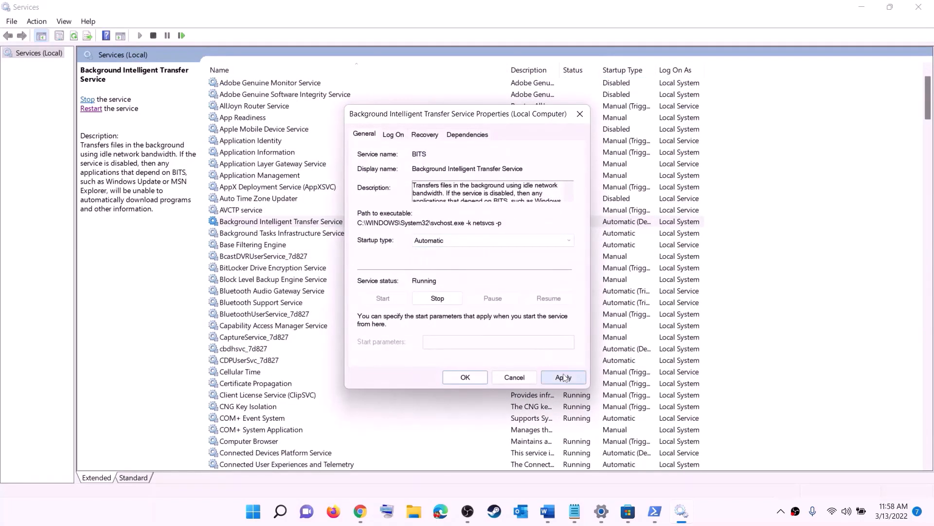
left_click(563, 377)
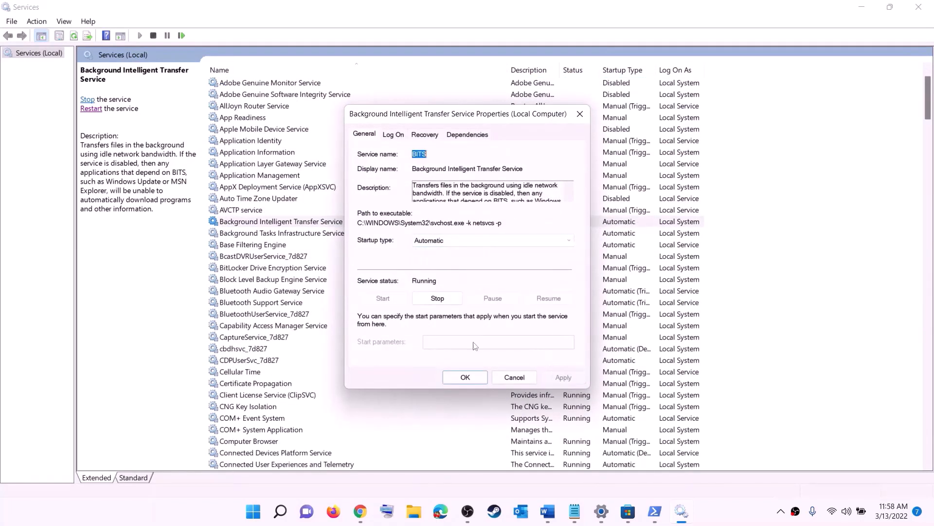
left_click(465, 377)
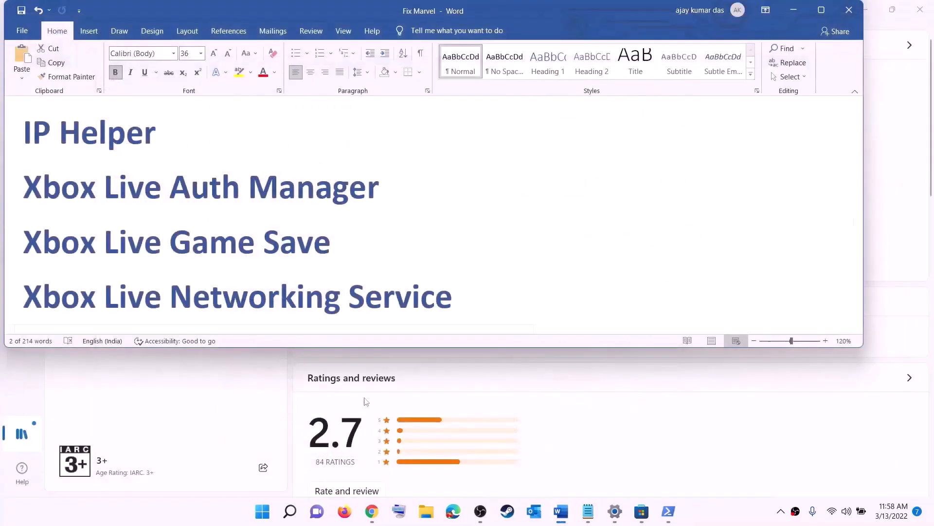
Open the Windows Update page in Settings to check for updates
scroll(339, 276, "down", 7)
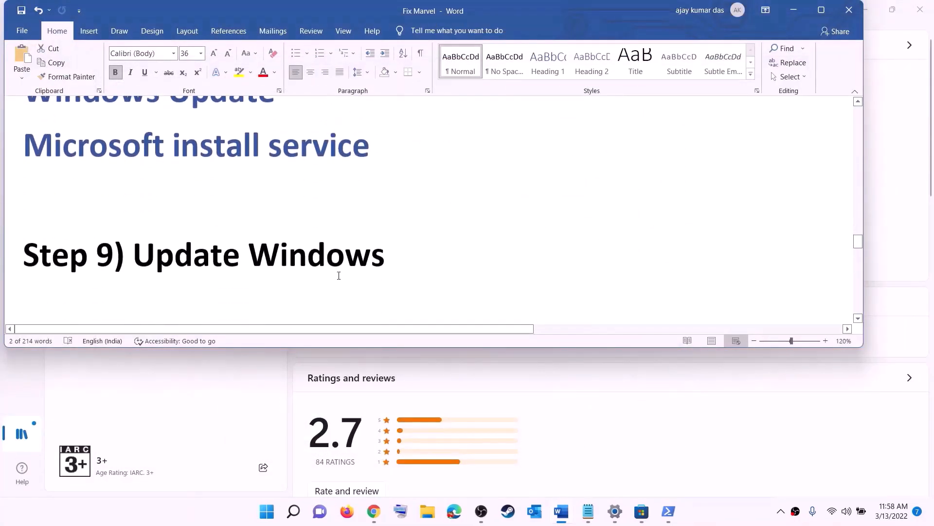
left_click_drag(174, 228, 457, 212)
key("super")
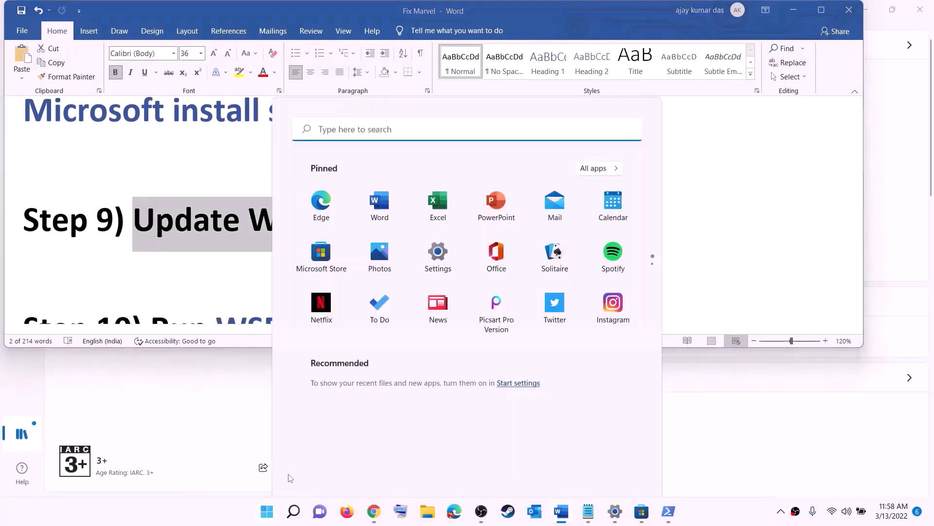
left_click(448, 210)
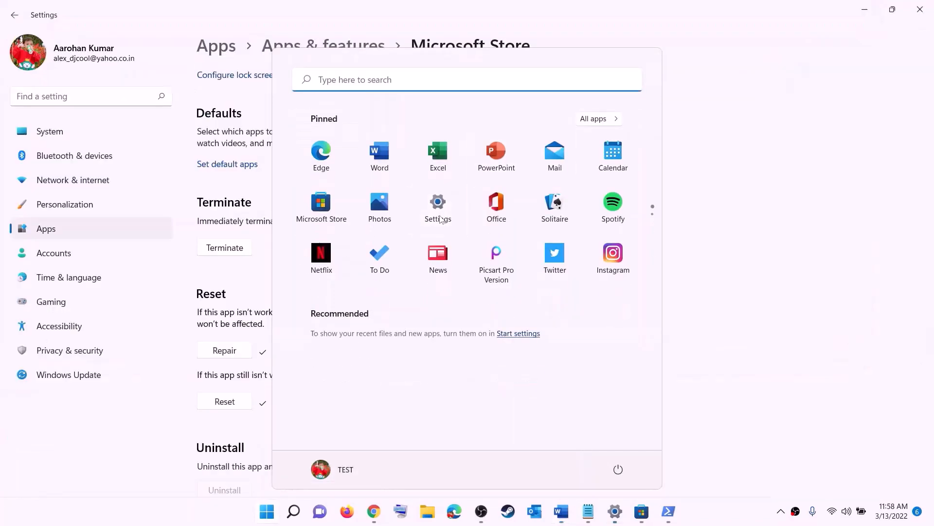
left_click(71, 373)
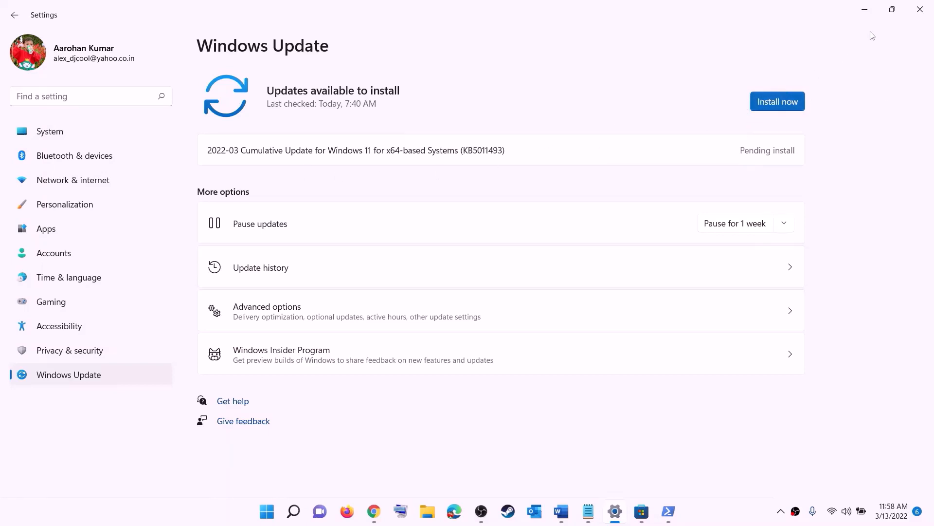
left_click(267, 511)
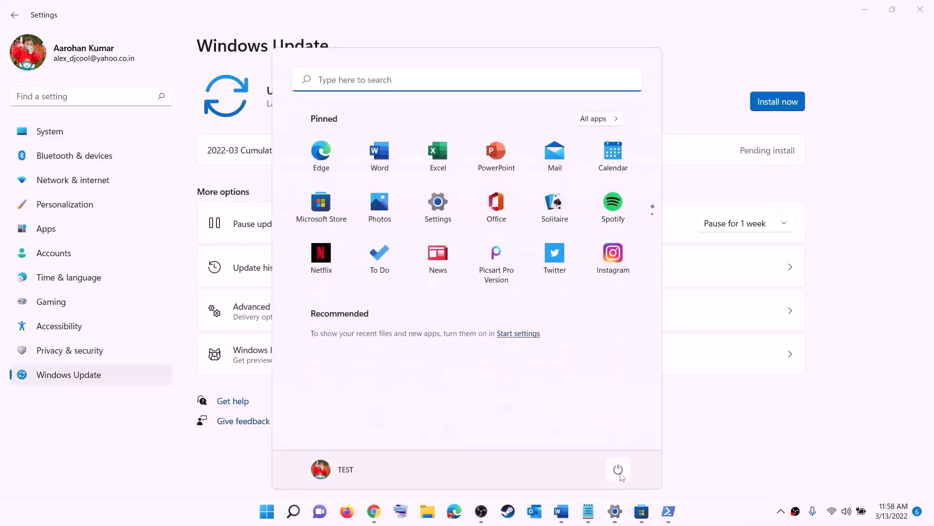
left_click(618, 470)
left_click(874, 14)
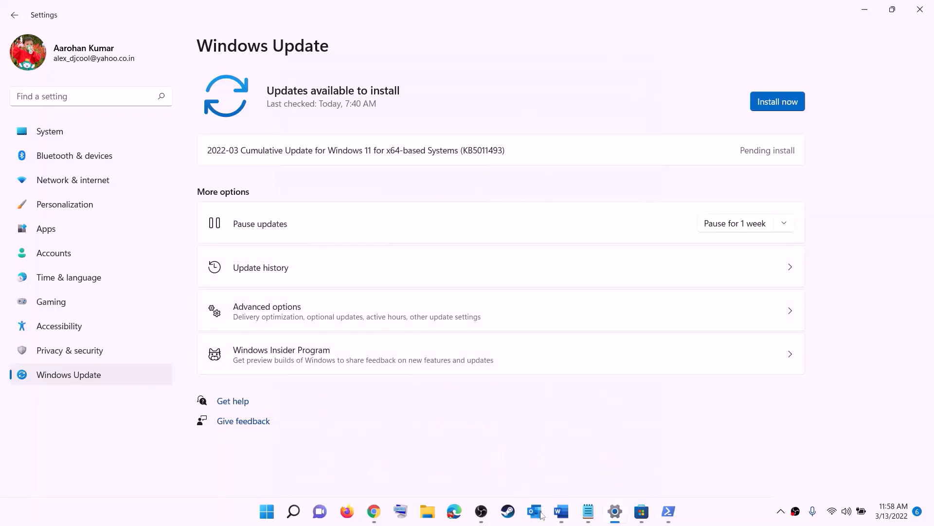
Copy WSRESET from the notes document and run the WSRESET command from Start search
left_click(561, 511)
scroll(283, 230, "down", 3)
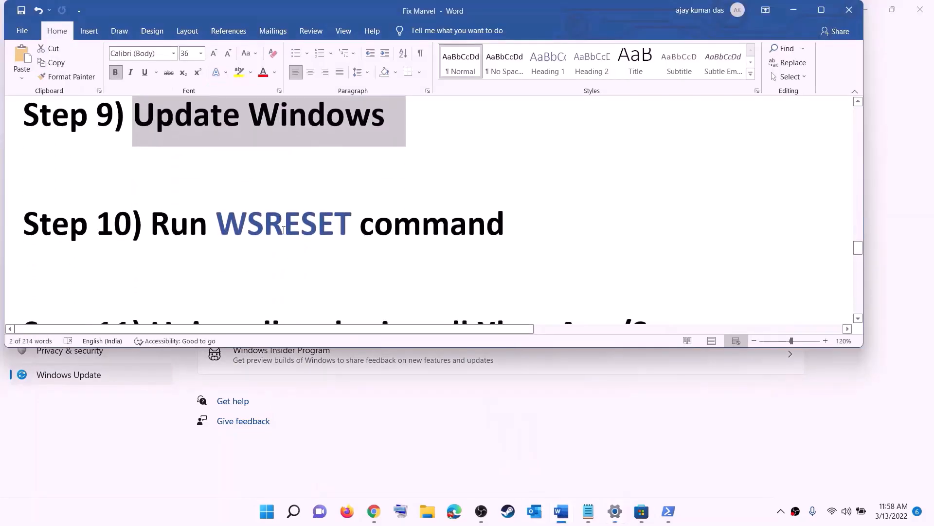
double_click(283, 230)
key("ctrl+c")
left_click(263, 521)
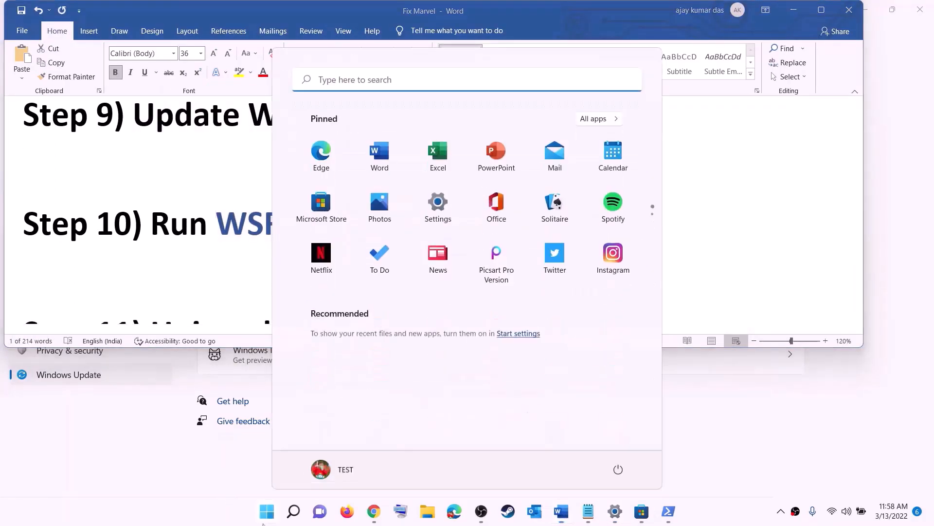
key("ctrl+v")
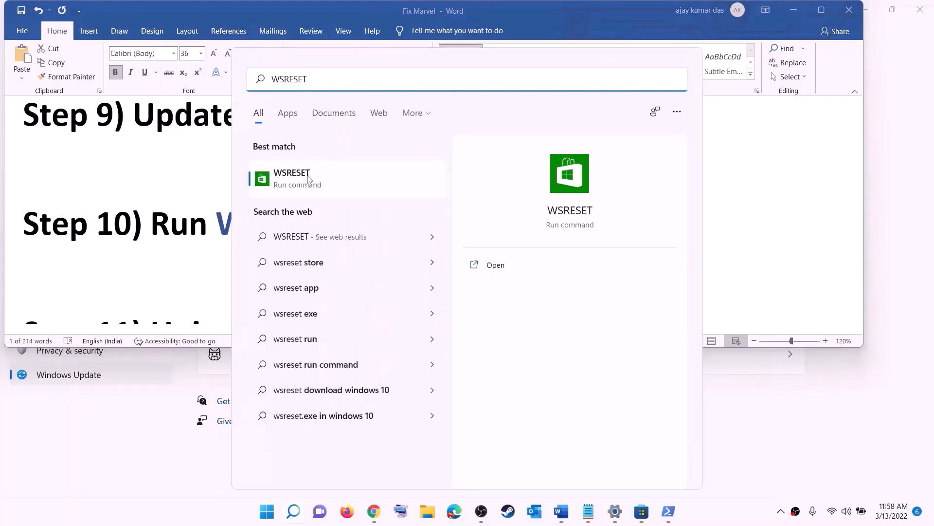
left_click(306, 183)
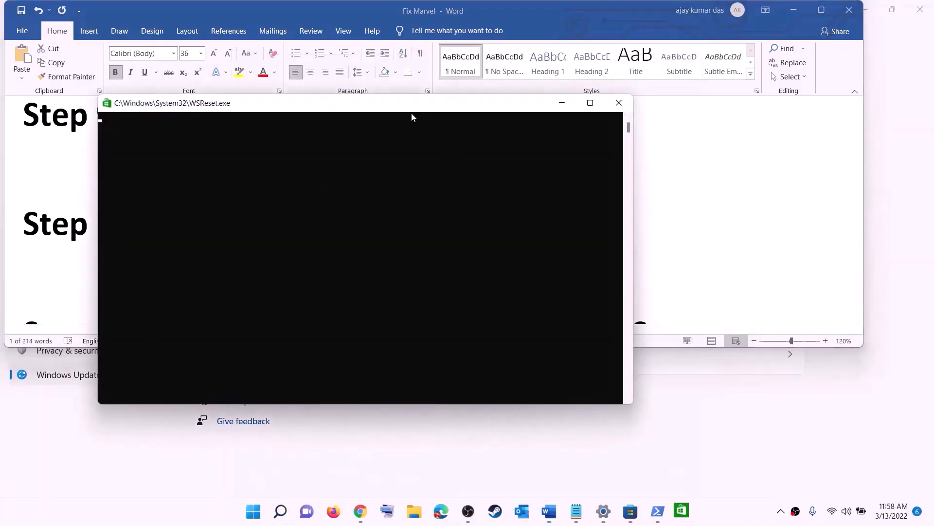
left_click_drag(411, 113, 540, 163)
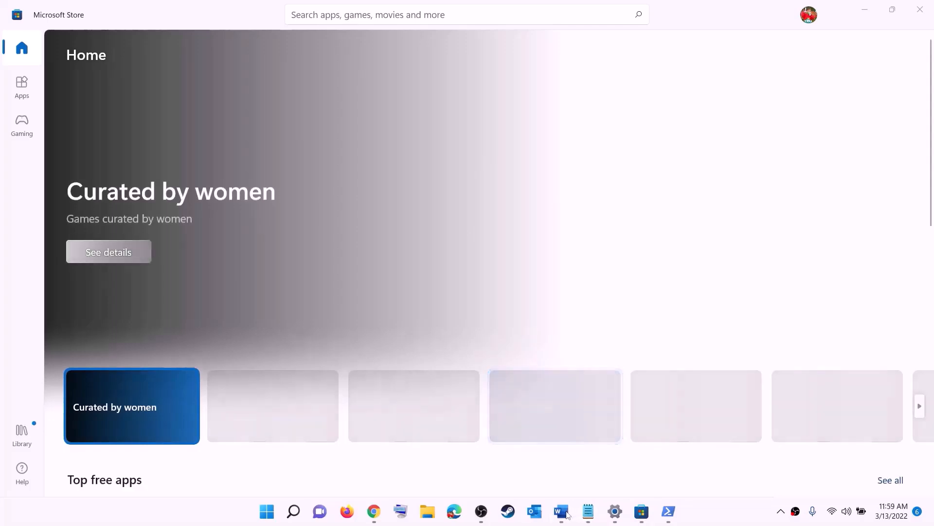
Try to uninstall the Xbox app from Start search
left_click(561, 511)
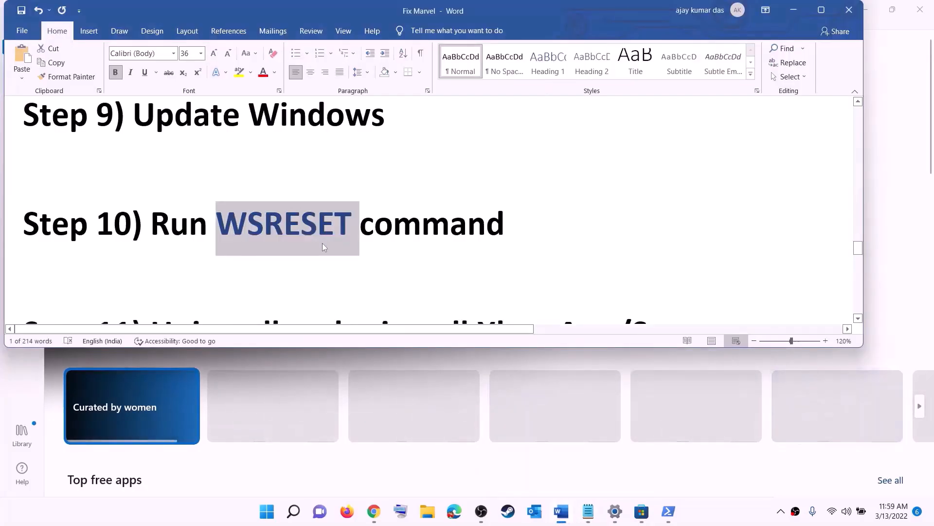
scroll(322, 243, "down", 3)
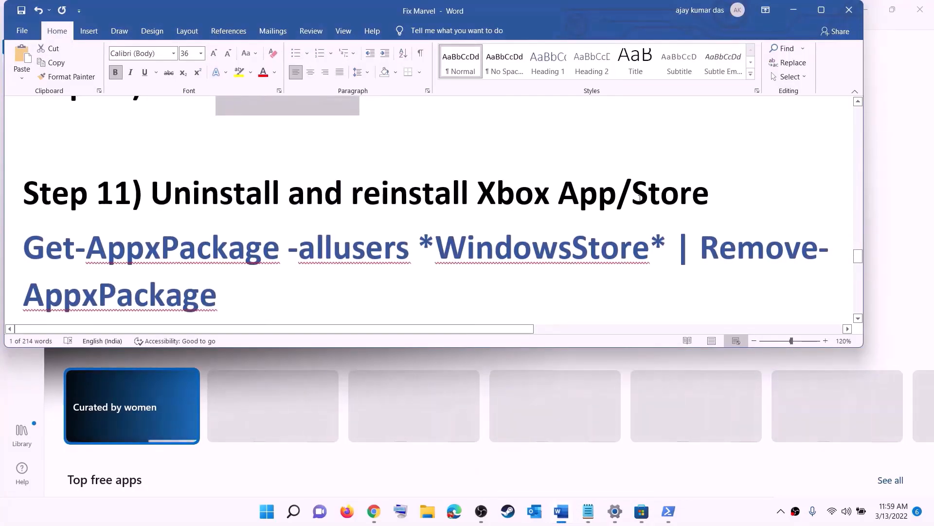
scroll(357, 229, "down", 1)
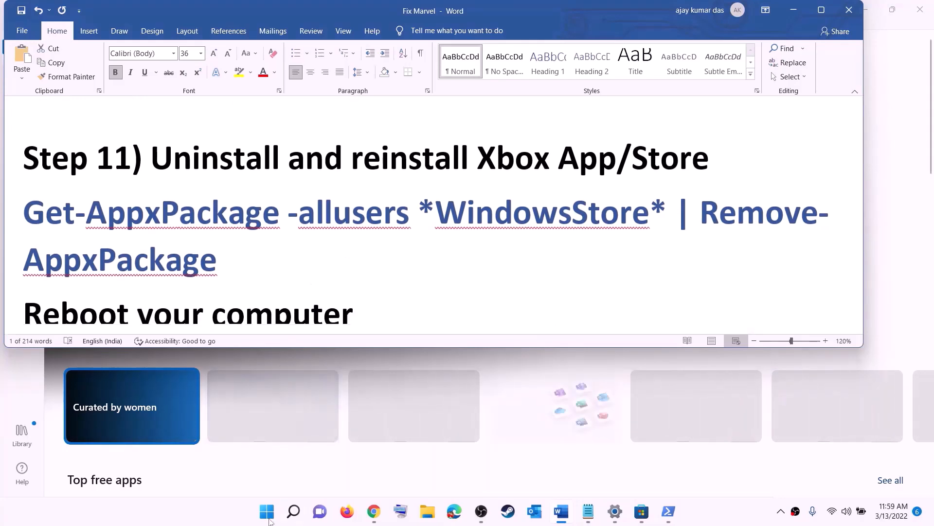
left_click(268, 516)
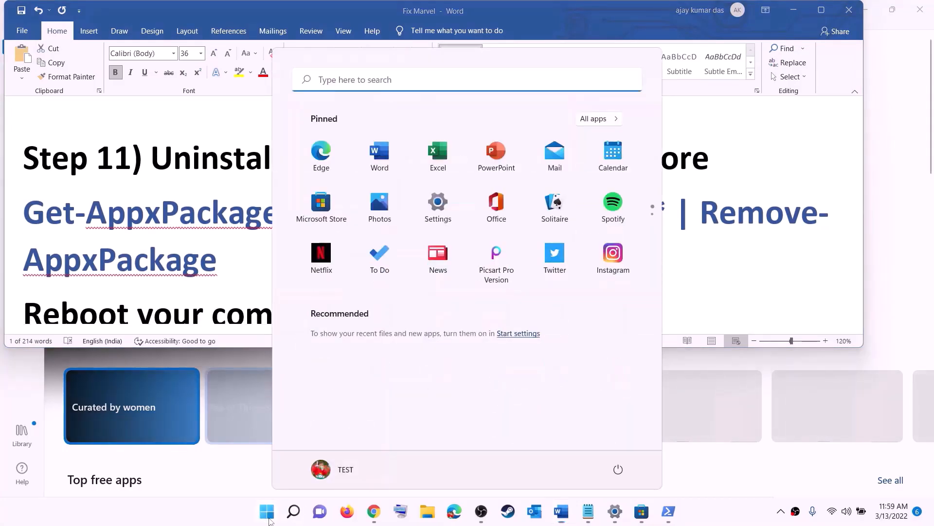
type("xbox")
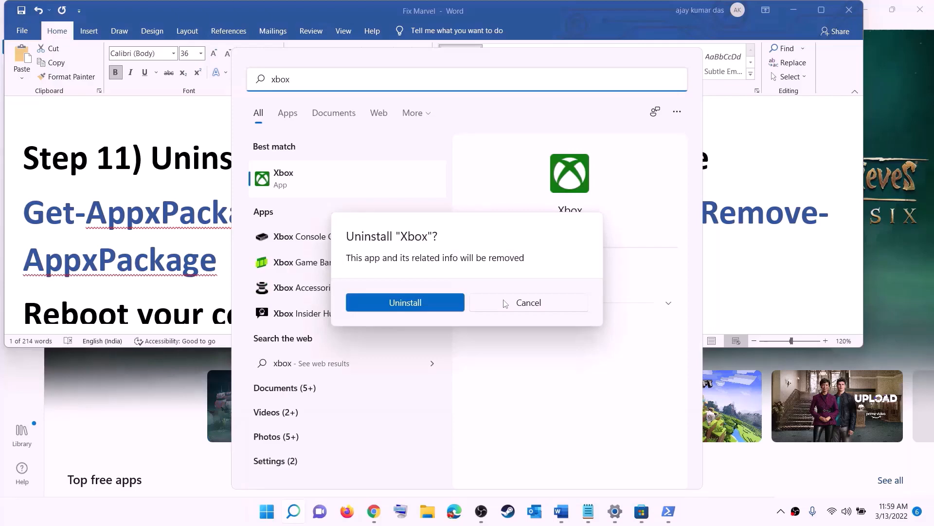
left_click(505, 303)
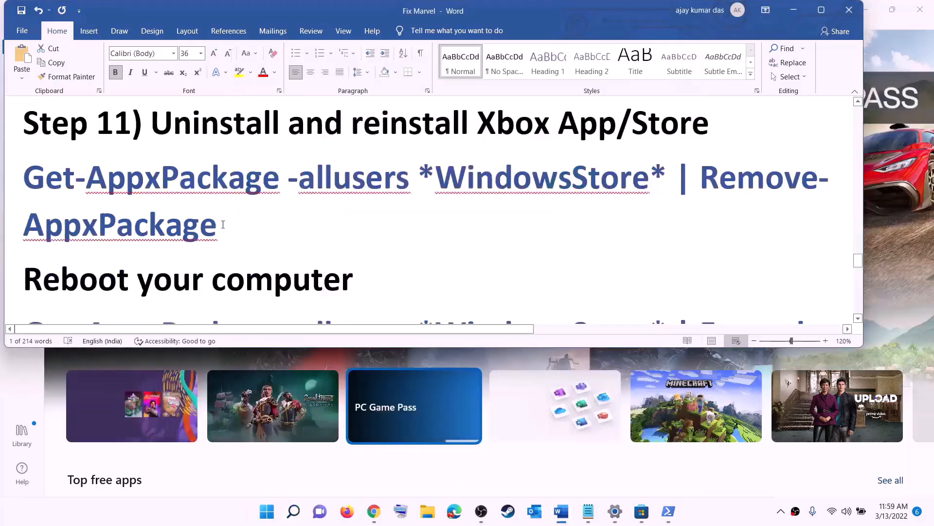
Copy the Get-AppxPackage -allusers *WindowsStore* | Remove-AppxPackage command from the notes and run it in PowerShell as administrator
triple_click(223, 224)
right_click(92, 202)
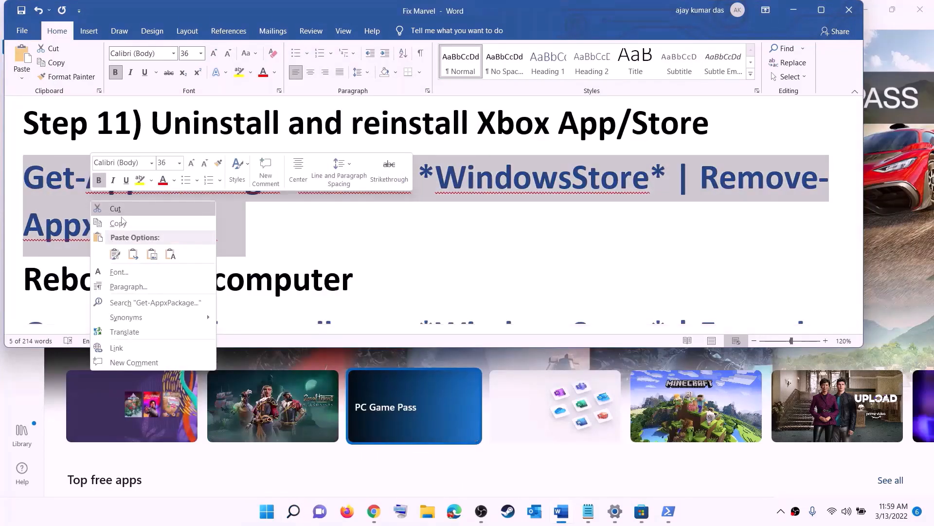
left_click(122, 223)
left_click(271, 517)
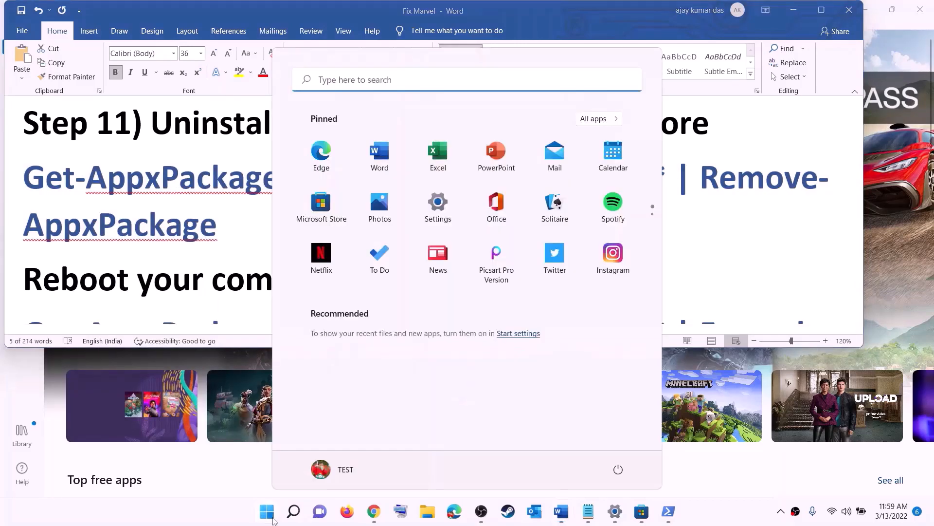
type("powe")
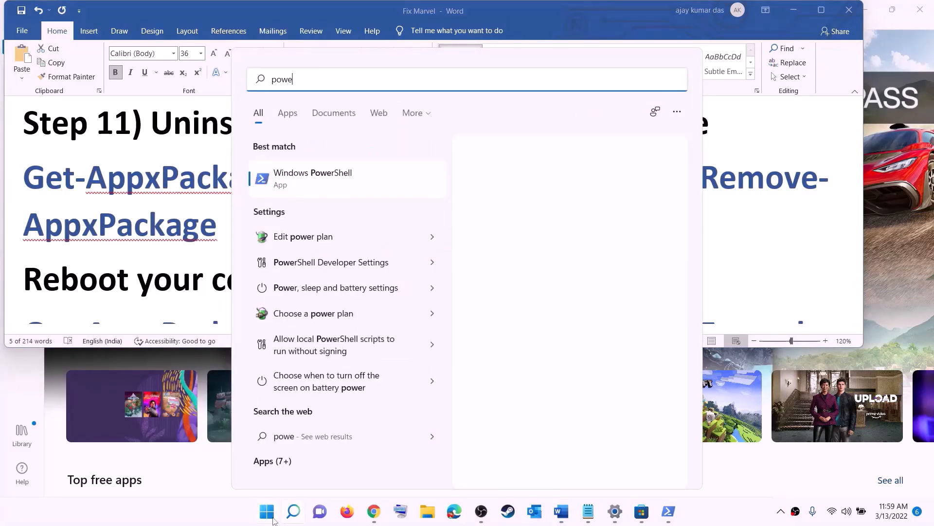
type("rshel")
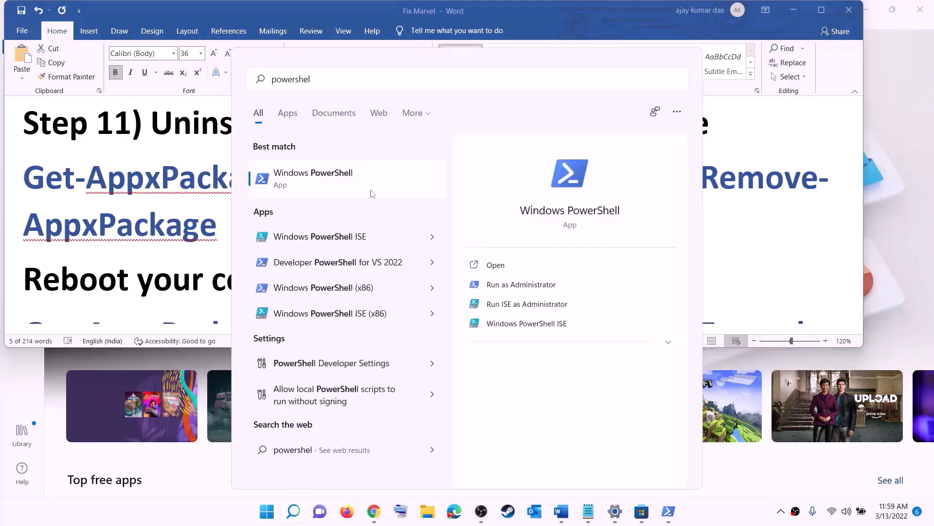
right_click(374, 193)
left_click(400, 194)
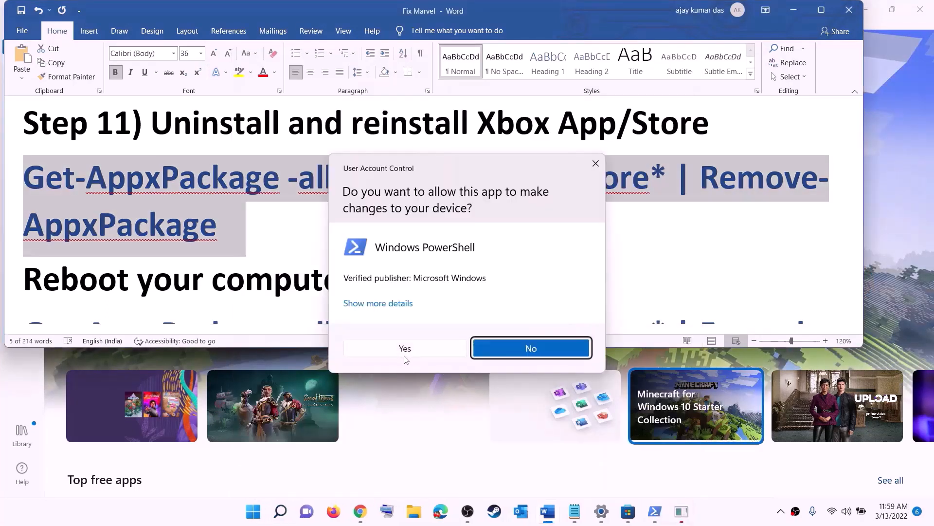
left_click(404, 349)
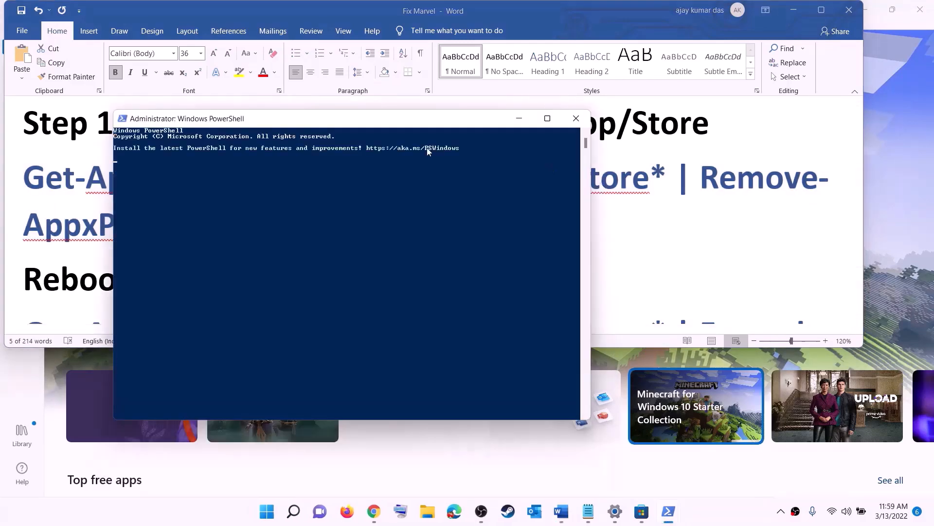
right_click(292, 179)
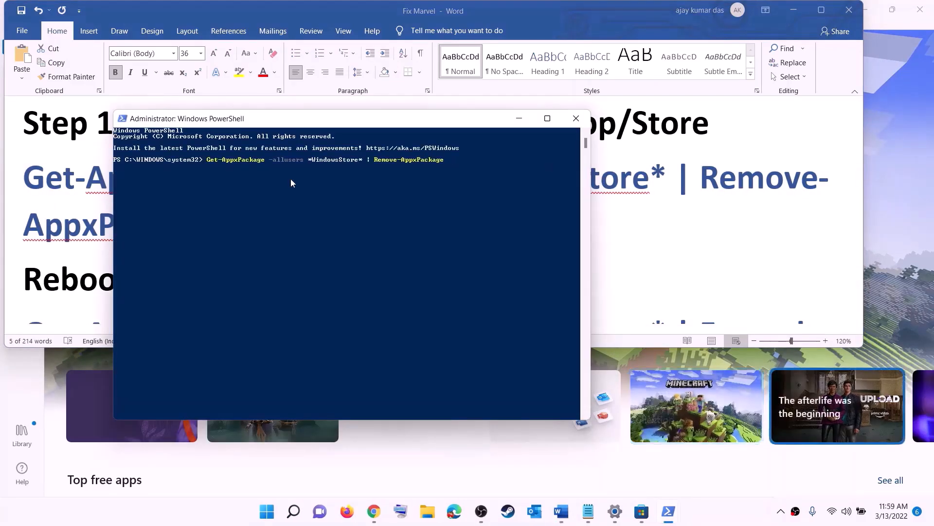
key("Return")
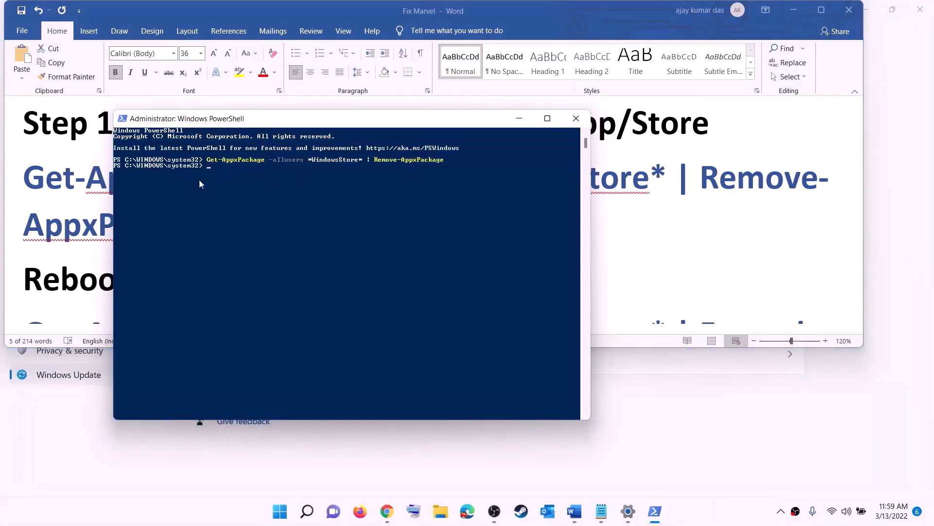
left_click_drag(105, 258, 372, 256)
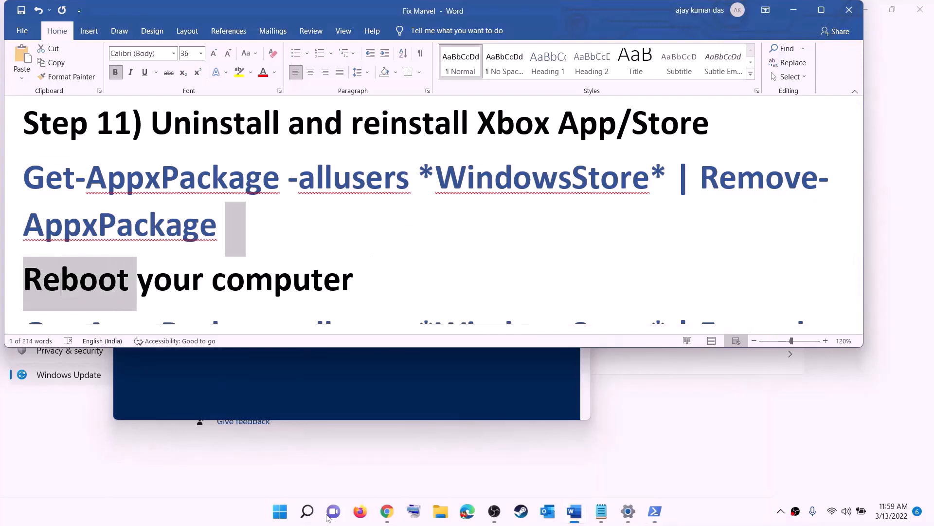
left_click(281, 511)
left_click(619, 470)
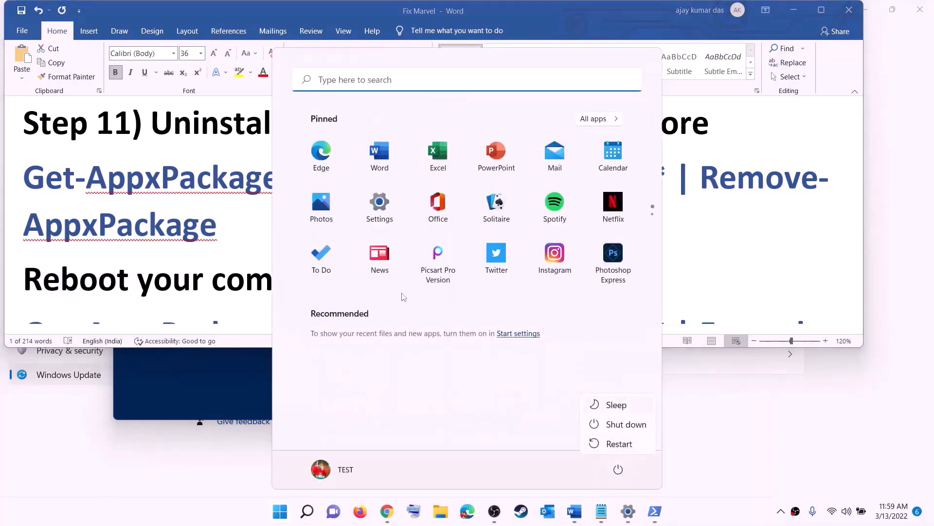
left_click(204, 222)
Copy the Get-AppxPackage -allusers *WindowsStore* | Foreach {Add-AppxPackage … AppXManifest.xml} re-register command from the notes
scroll(204, 226, "down", 4)
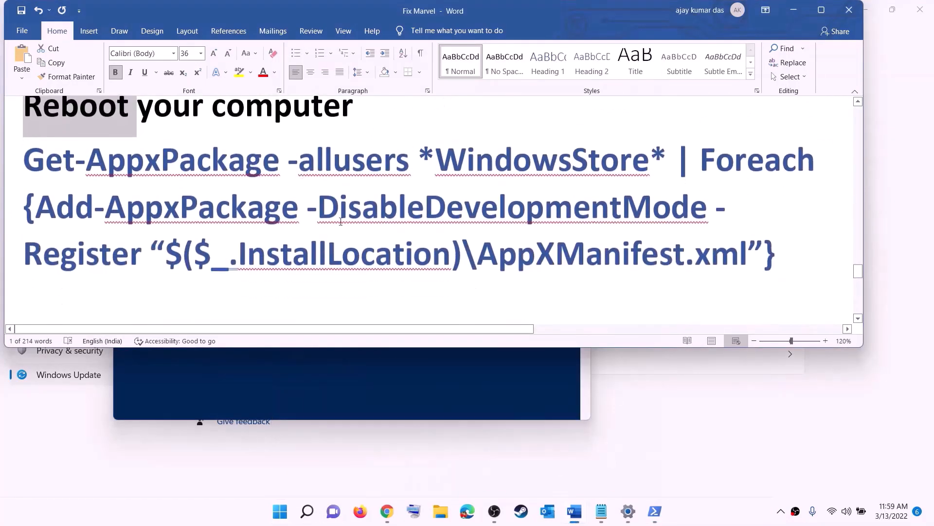
left_click_drag(776, 253, 23, 151)
right_click(157, 189)
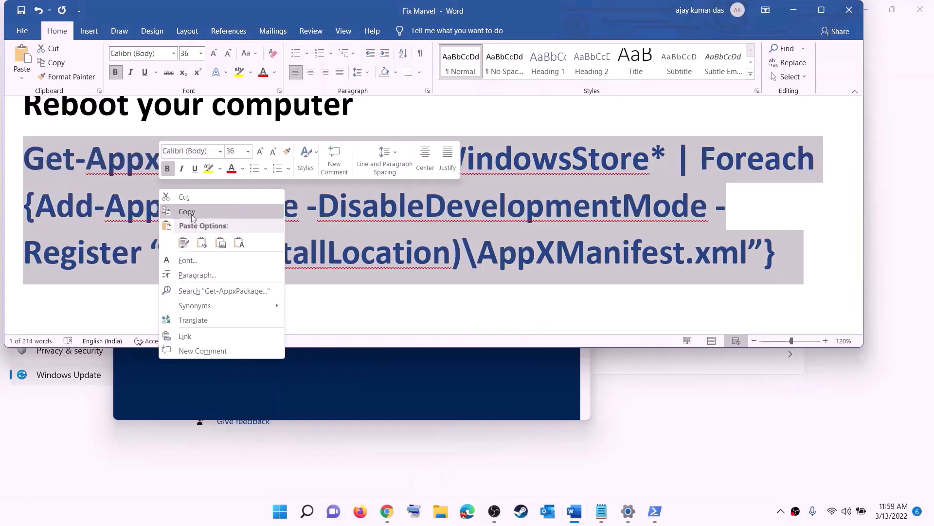
left_click(194, 213)
Open Windows PowerShell as administrator, paste the re-register command and run it
left_click(282, 518)
type("p")
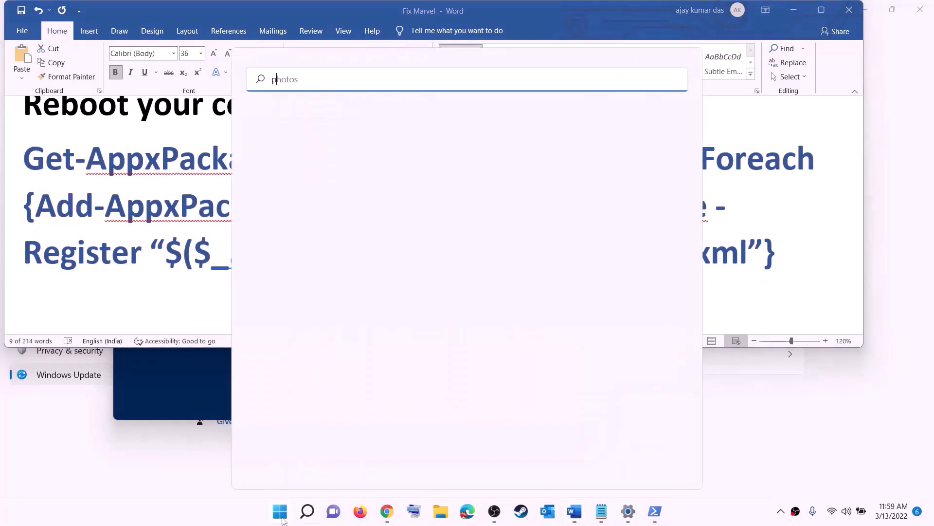
type("owershell")
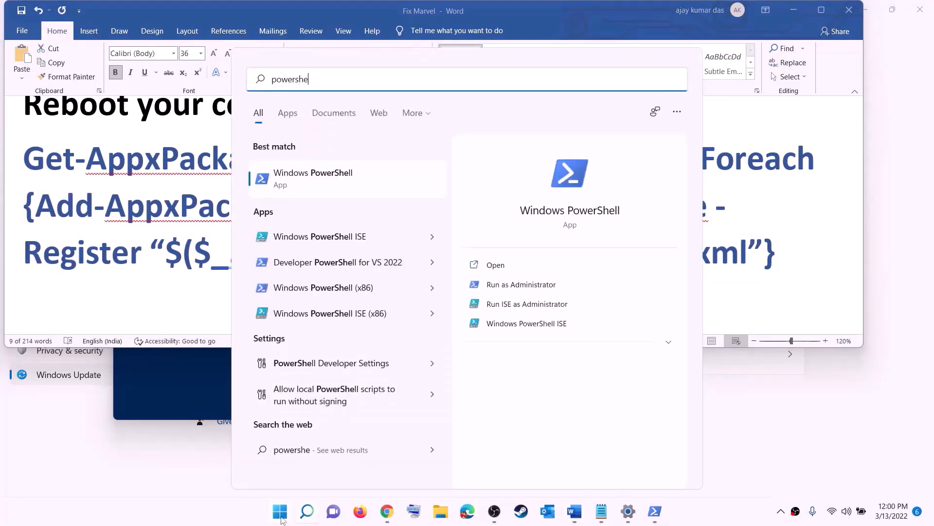
right_click(309, 192)
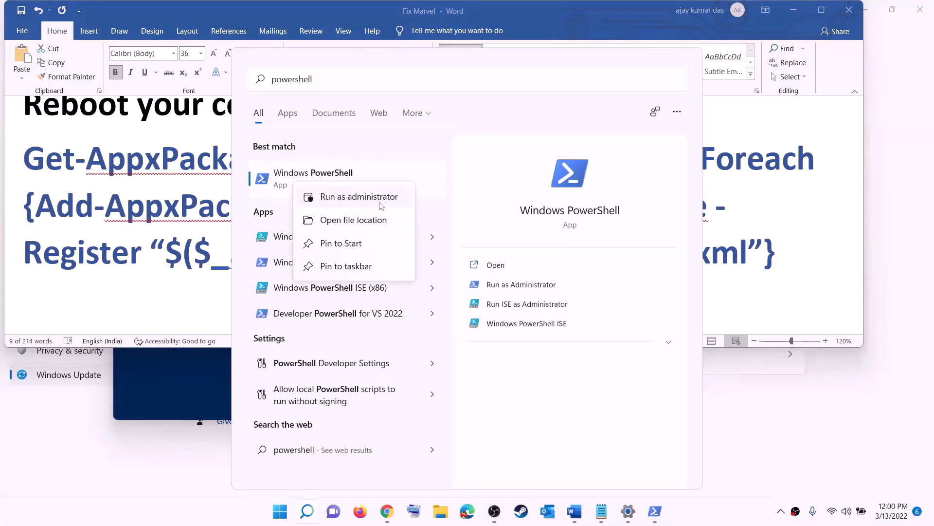
left_click(379, 201)
left_click(419, 349)
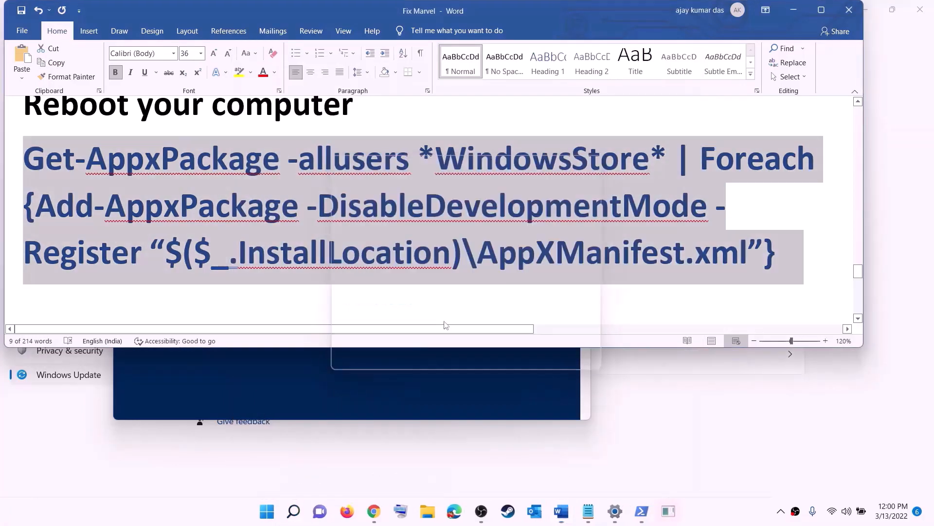
left_click_drag(351, 49, 444, 104)
key("ctrl+v")
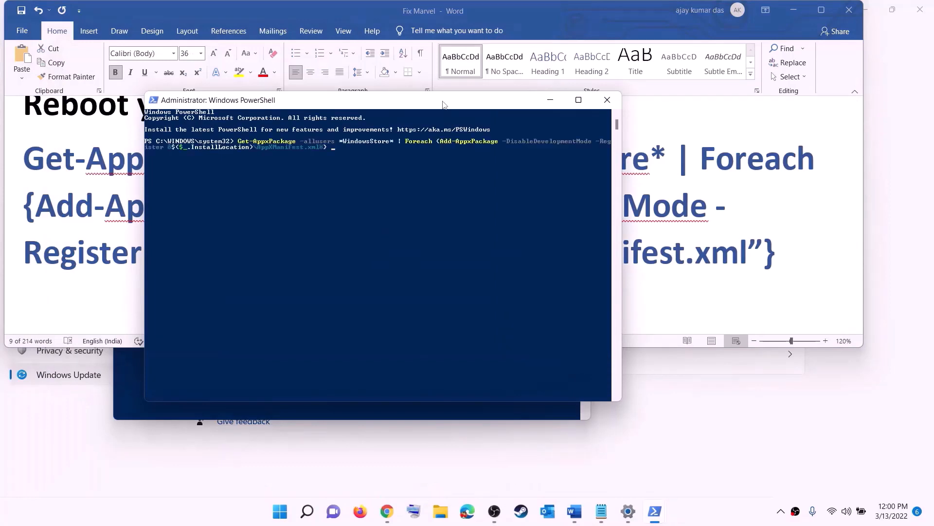
key("Return")
Launch Microsoft Store maximized, search for xbox and open the Xbox app's page
left_click(287, 516)
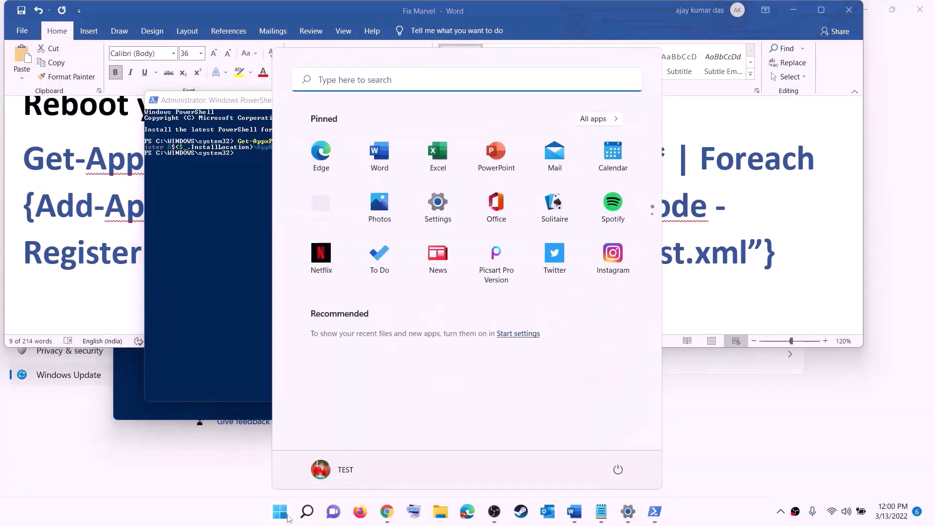
type("store")
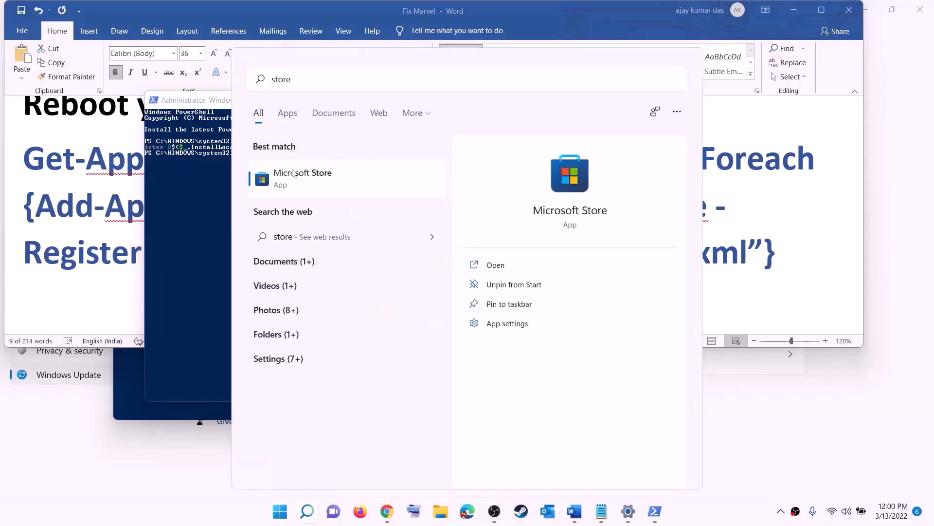
left_click(293, 170)
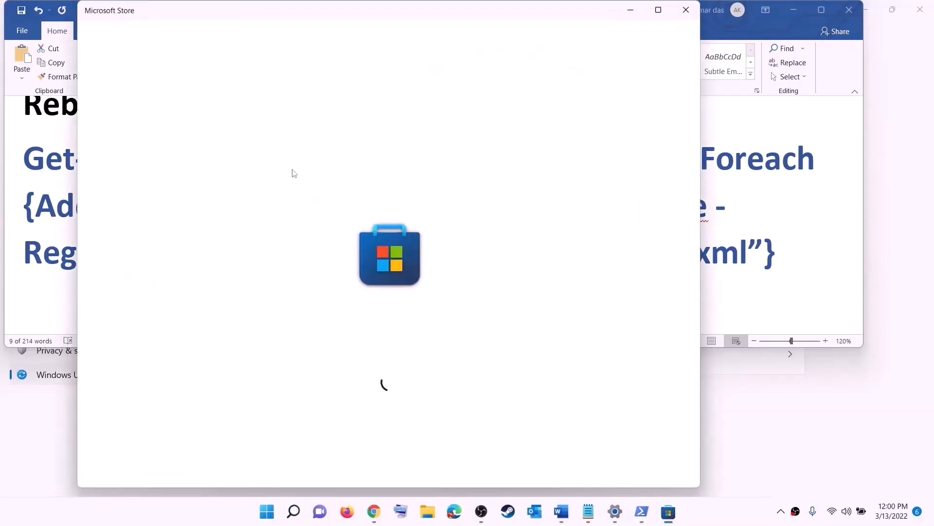
left_click(658, 10)
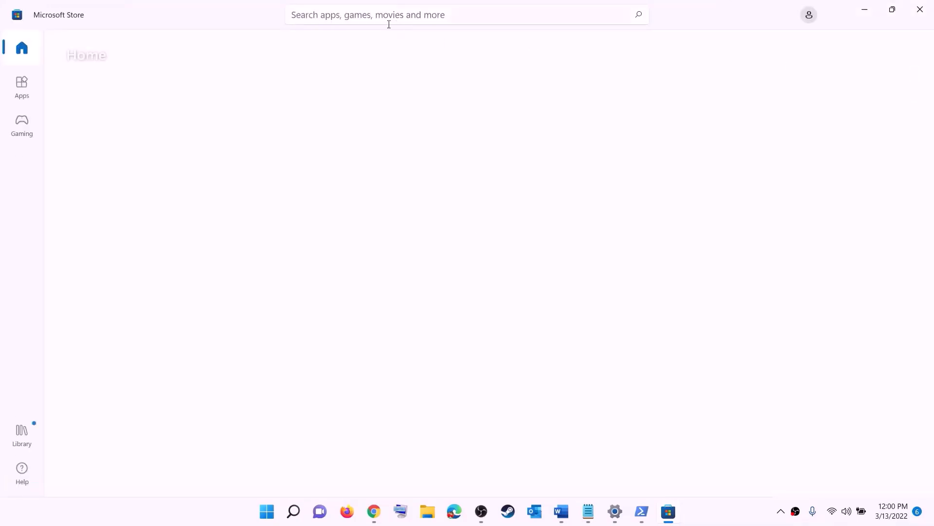
left_click(351, 14)
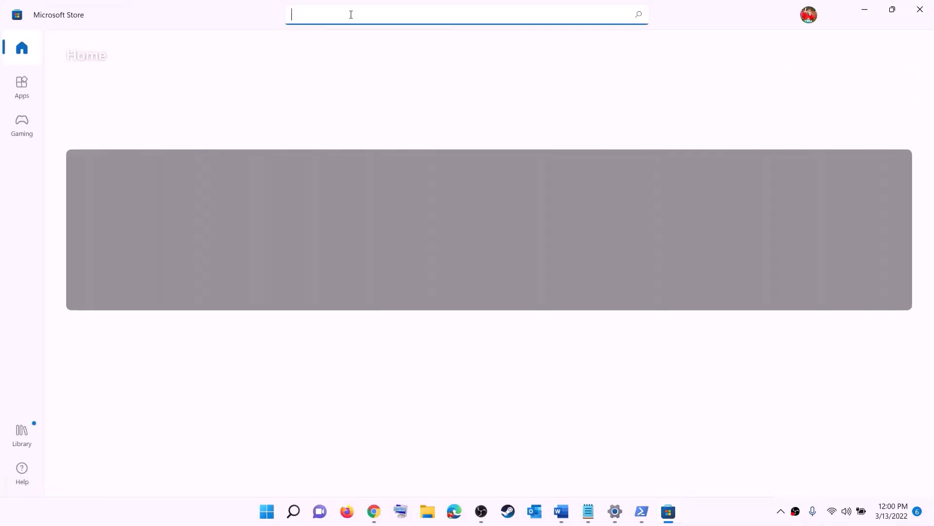
type("xbo")
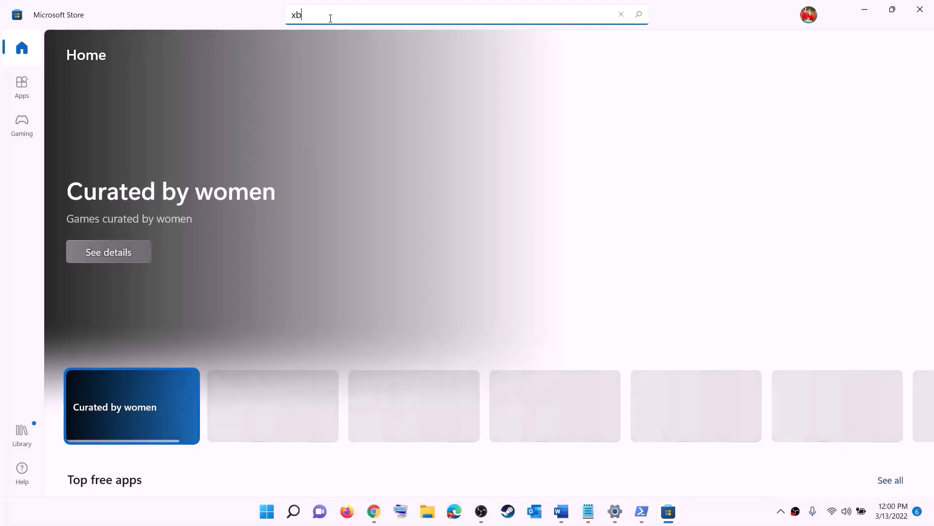
type("x")
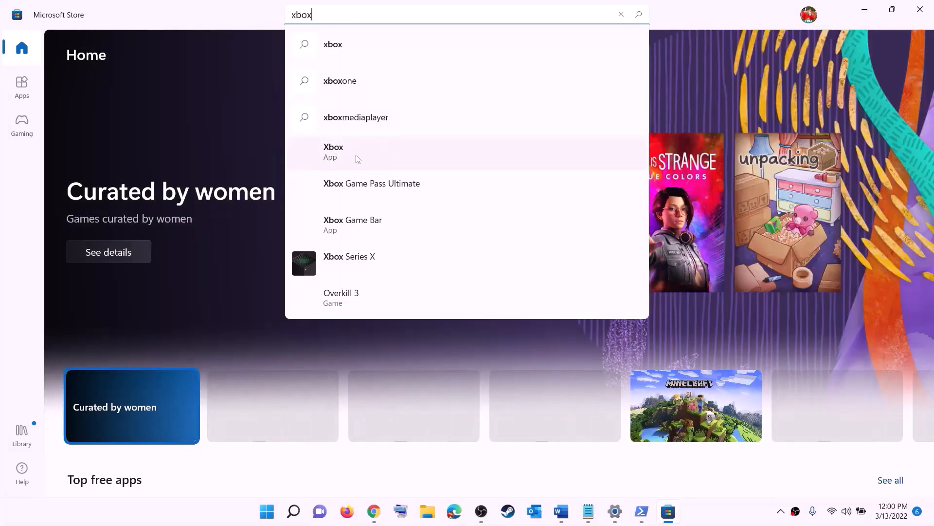
left_click(349, 155)
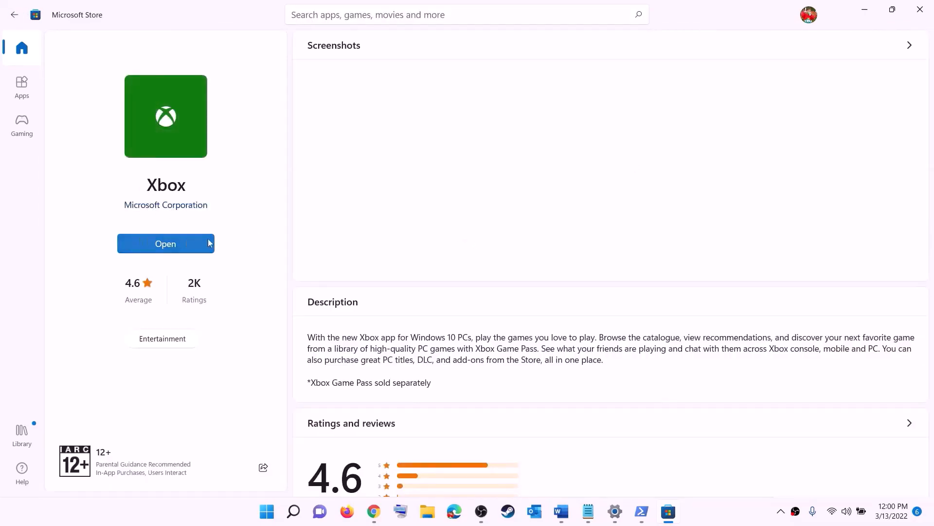
Switch to the notes document and read Step 12 about installing to C drive or a different drive
left_click(562, 512)
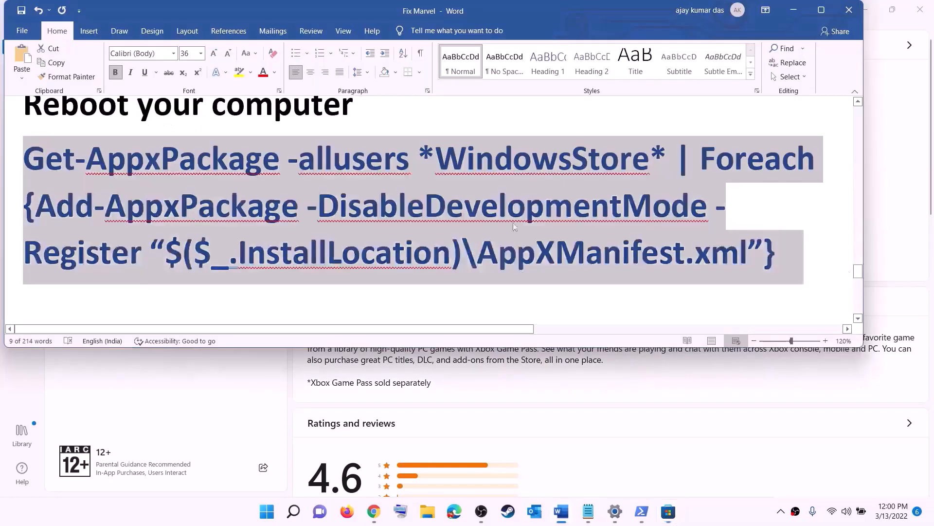
scroll(285, 242, "down", 3)
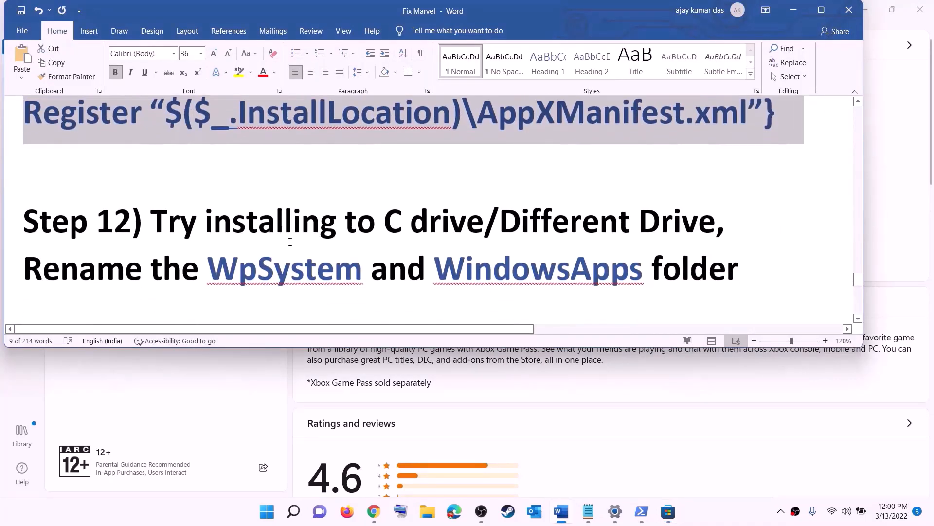
scroll(291, 234, "down", 1)
left_click_drag(132, 188, 563, 179)
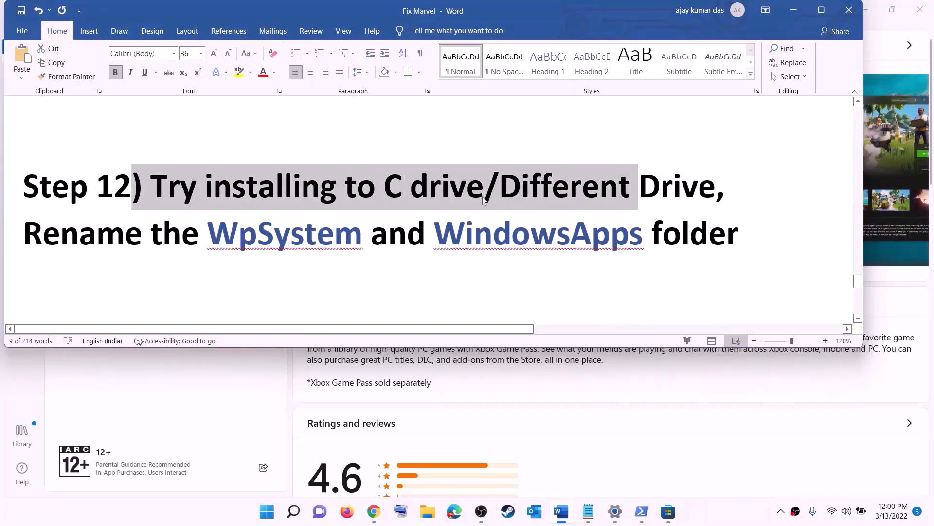
left_click(409, 196)
left_click_drag(386, 190, 699, 188)
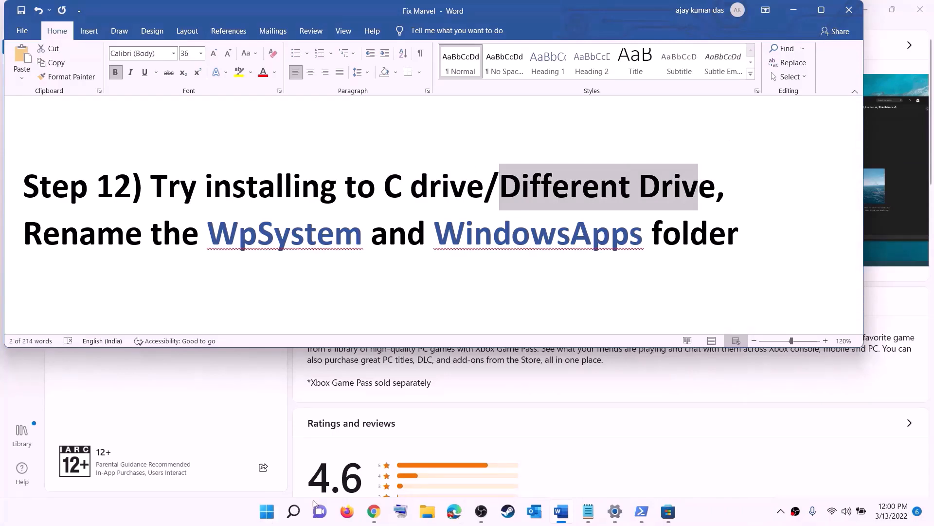
Open the Where new content is saved page under System storage's advanced storage settings
left_click(267, 511)
left_click(438, 157)
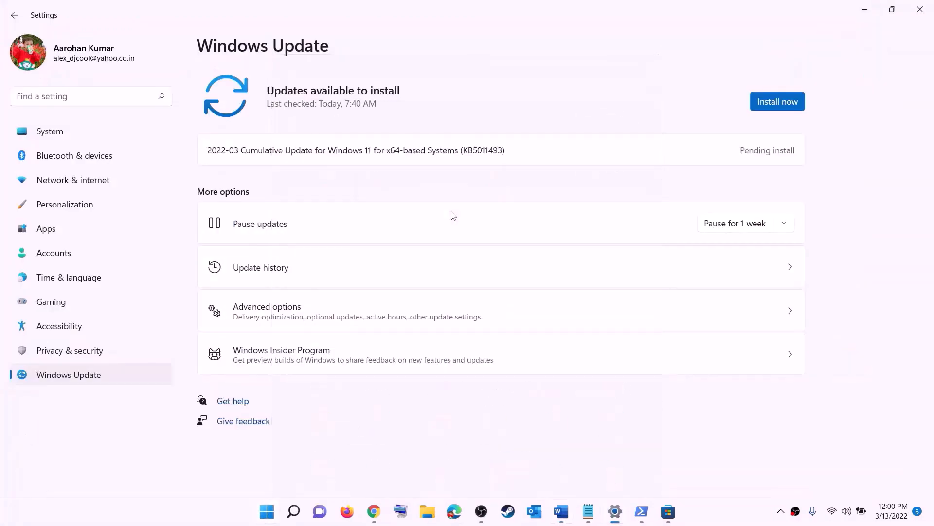
left_click(128, 132)
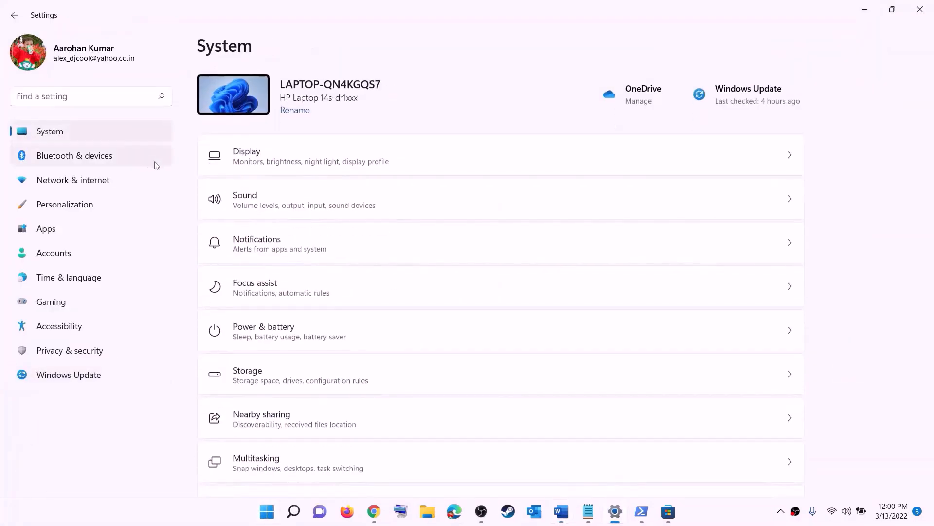
scroll(294, 305, "down", 3)
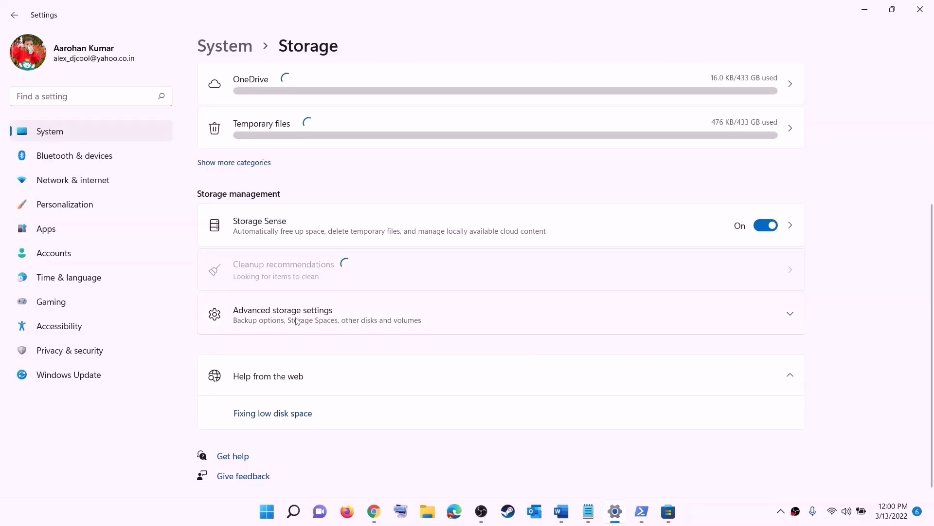
left_click(297, 320)
scroll(277, 263, "down", 2)
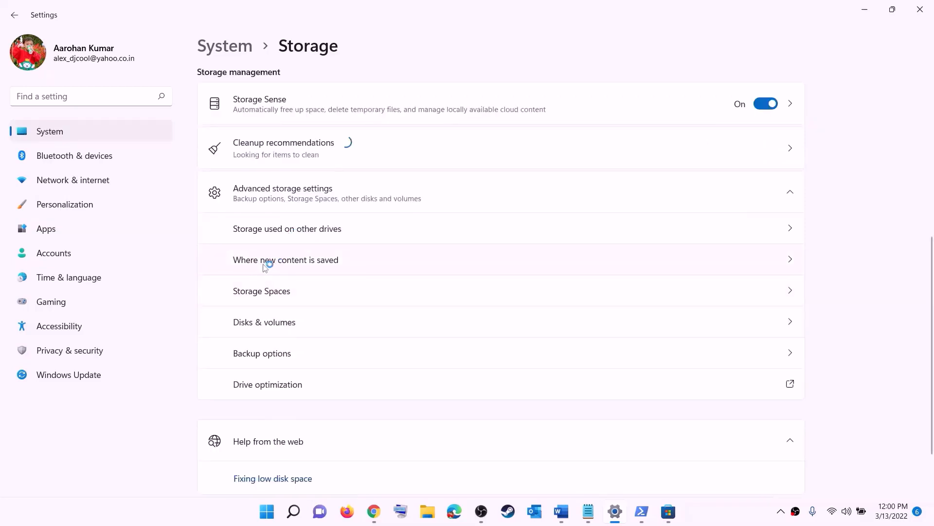
left_click(302, 263)
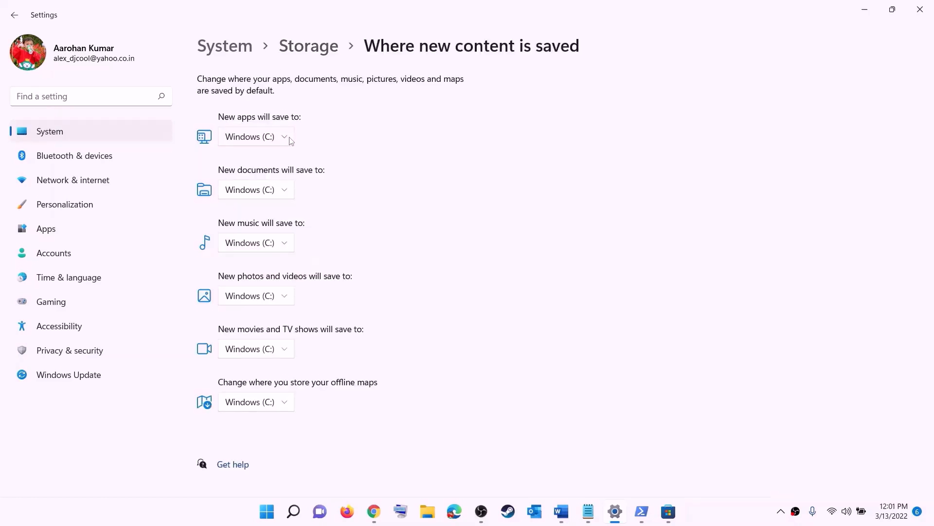
Set new apps to save to Windows (C:)
left_click(285, 138)
left_click(285, 147)
left_click(287, 141)
left_click(309, 148)
left_click(287, 141)
left_click(319, 142)
Close Settings and highlight the notes line about renaming the WpSystem and WindowsApps folders
left_click(918, 10)
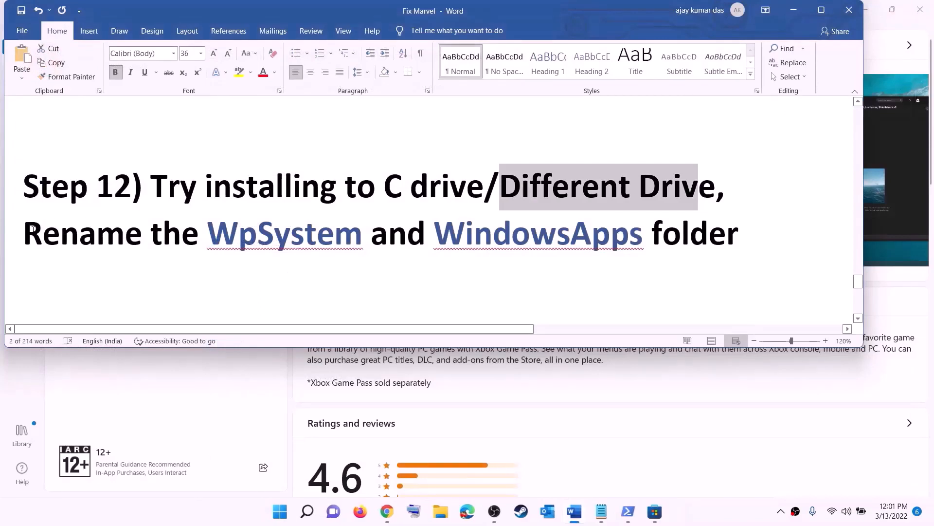
left_click_drag(32, 229, 564, 240)
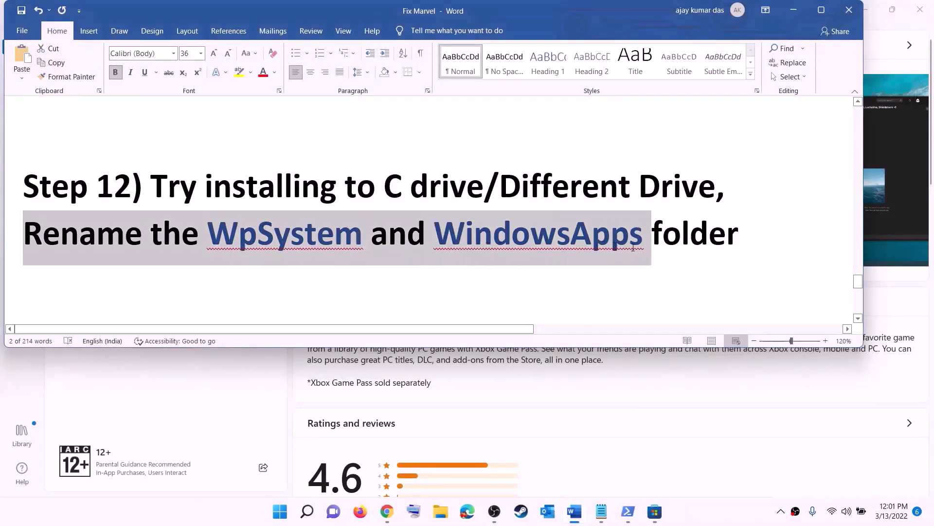
left_click_drag(632, 249, 740, 241)
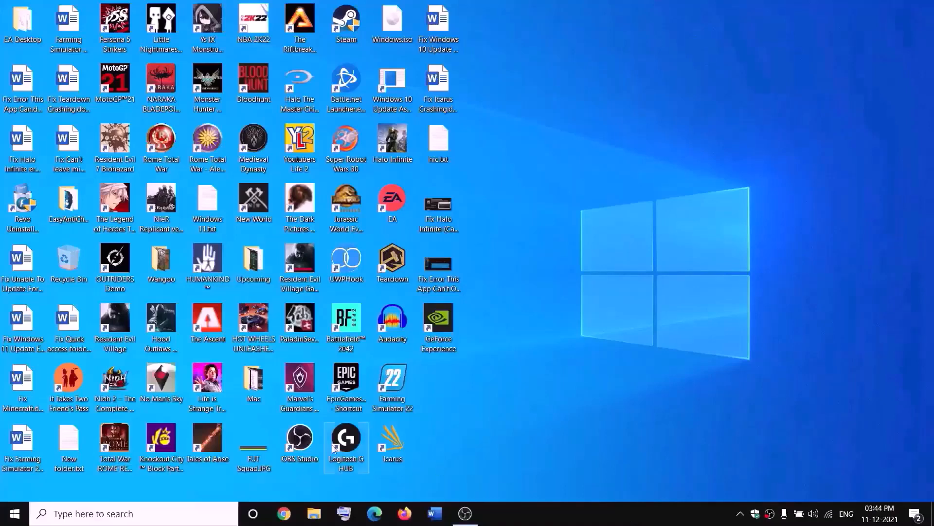
Open the D: drive in File Explorer and open the WpSystem folder's Properties
left_click(321, 511)
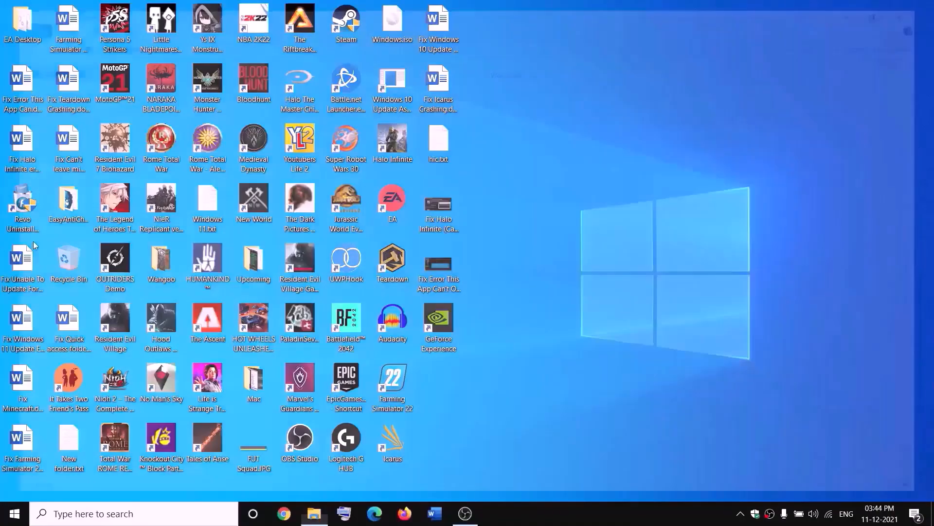
left_click(49, 251)
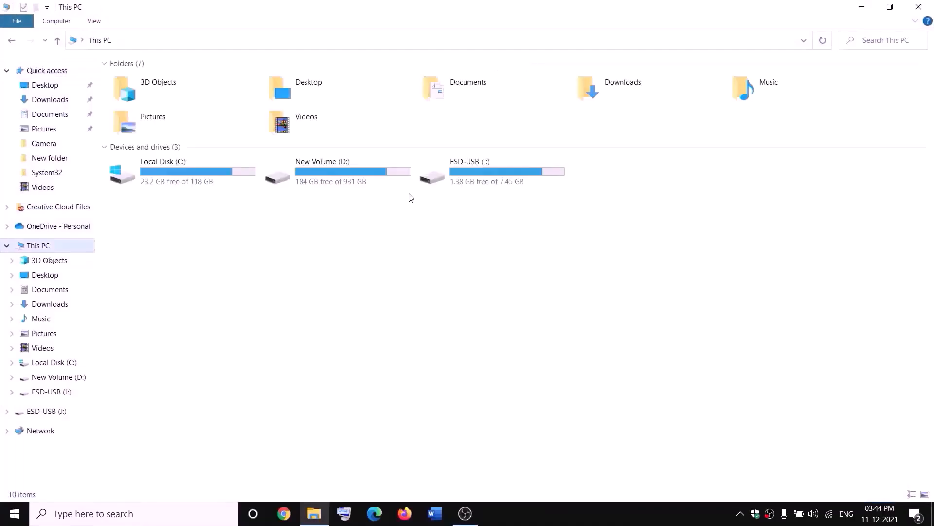
double_click(343, 183)
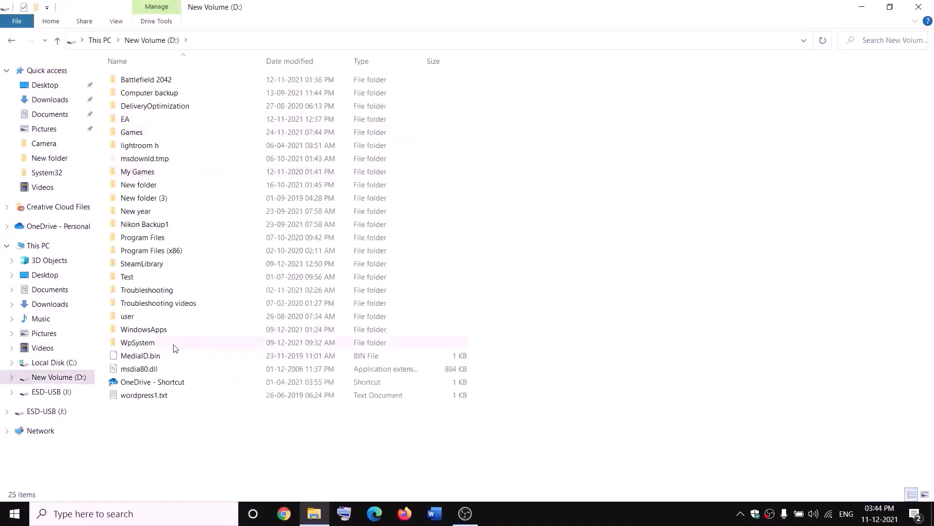
left_click(146, 343)
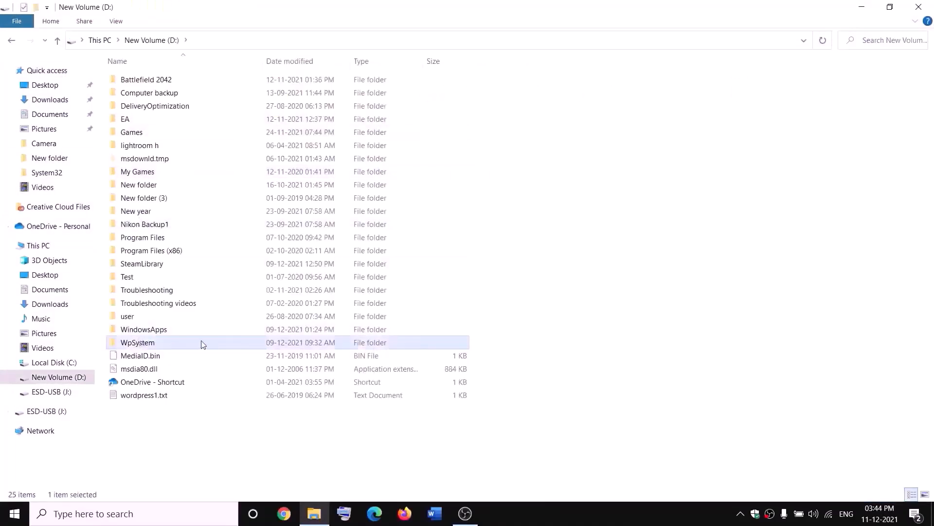
right_click(148, 344)
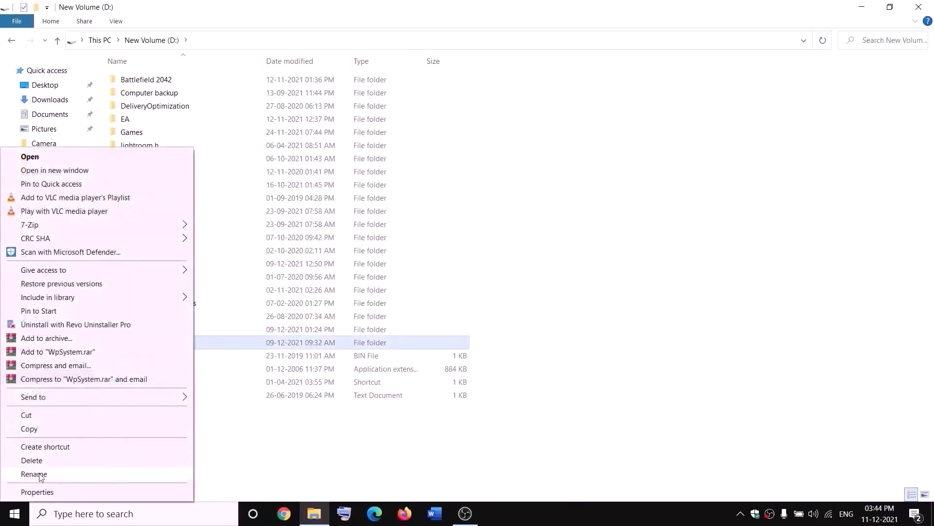
left_click(295, 443)
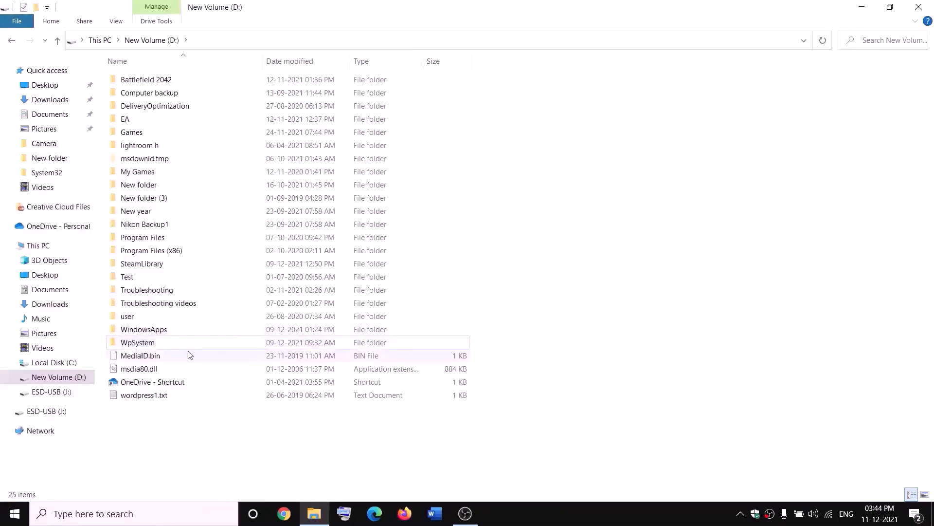
right_click(137, 345)
left_click(42, 490)
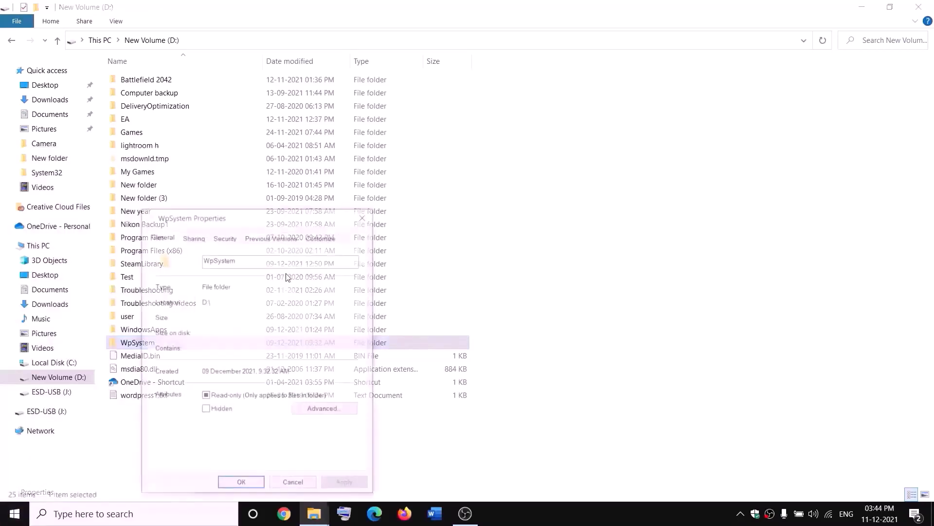
Change the WpSystem folder's owner to Everyone in its advanced security settings and apply
left_click_drag(277, 217, 398, 137)
left_click(347, 156)
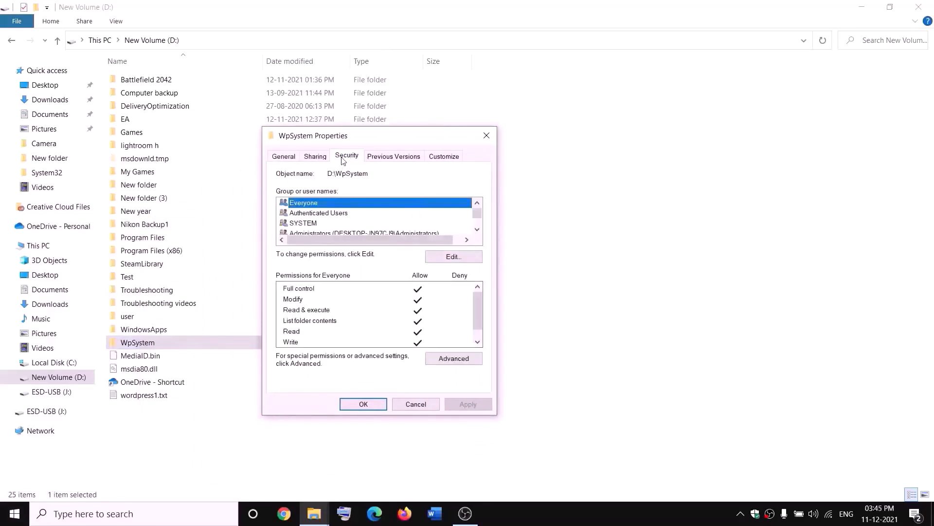
left_click(454, 359)
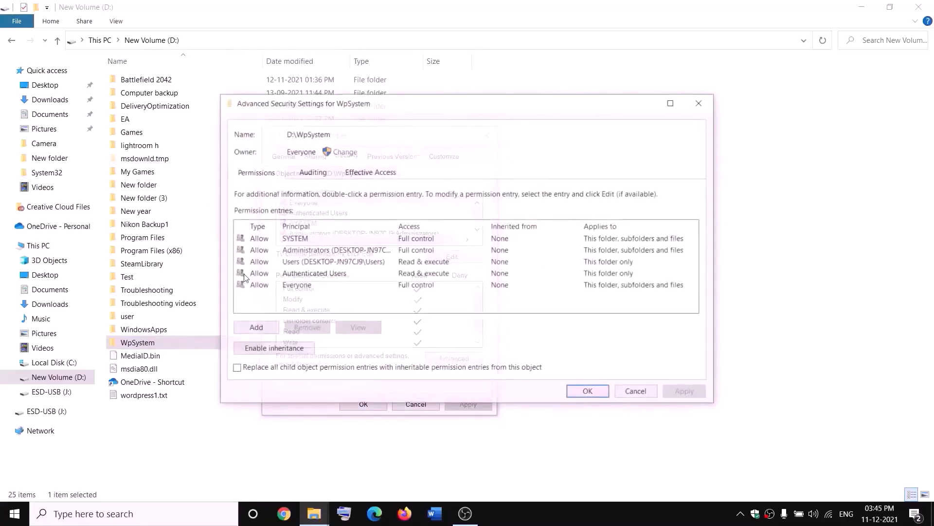
left_click(345, 152)
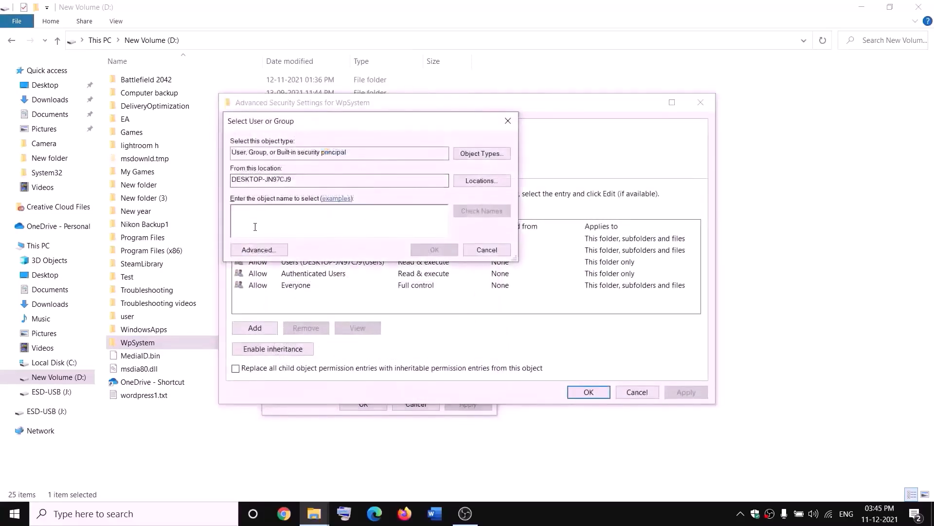
type("w")
key("BackSpace")
type("everyone")
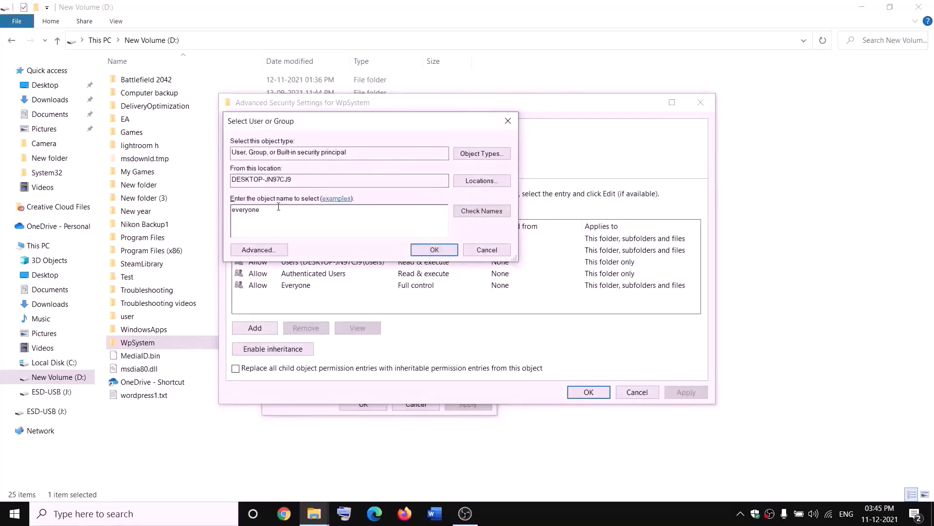
left_click_drag(278, 210, 232, 209)
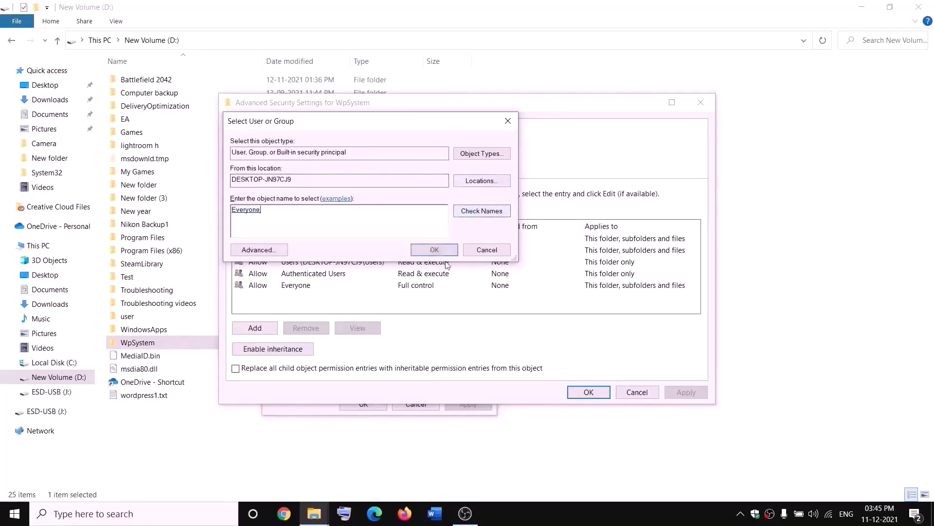
left_click(434, 250)
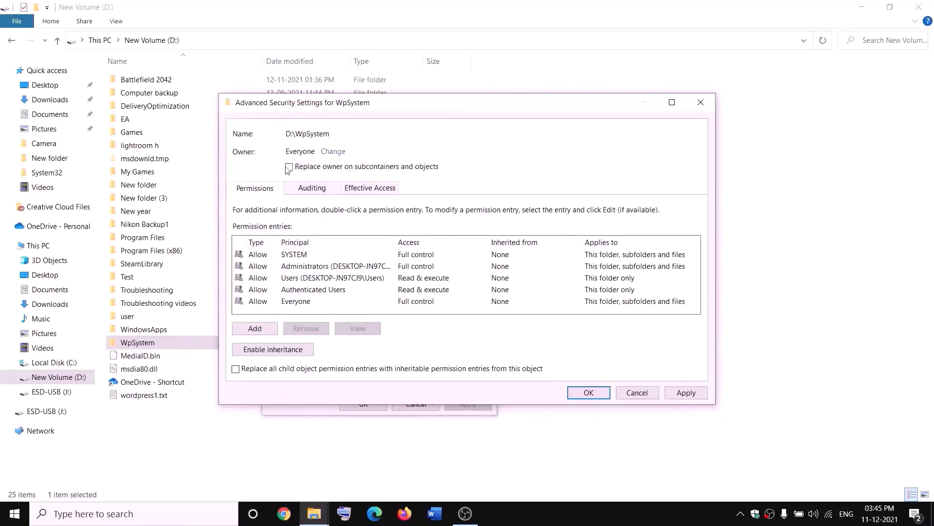
left_click(686, 392)
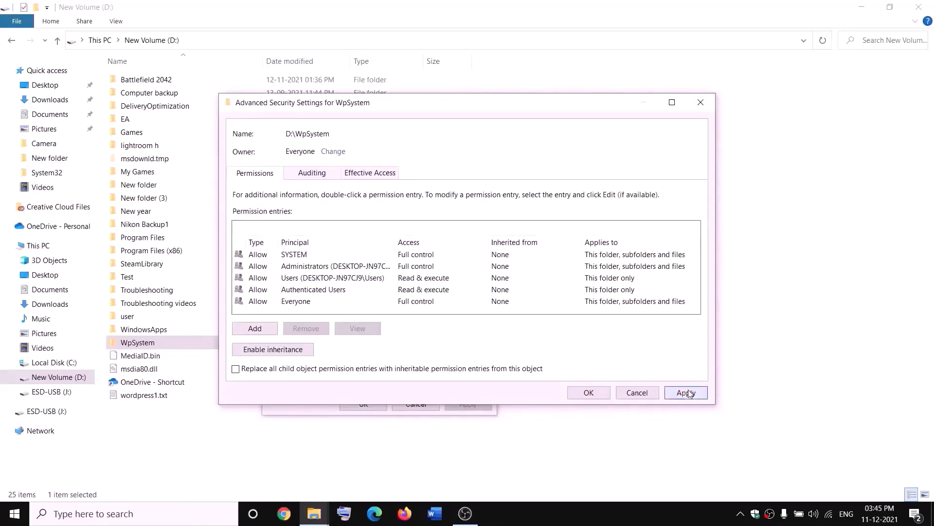
left_click(588, 393)
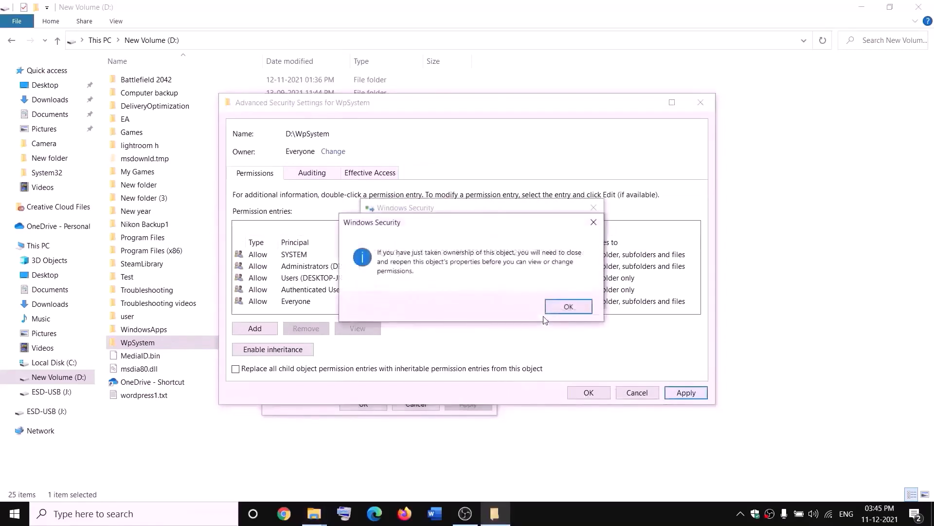
left_click(558, 307)
left_click(363, 404)
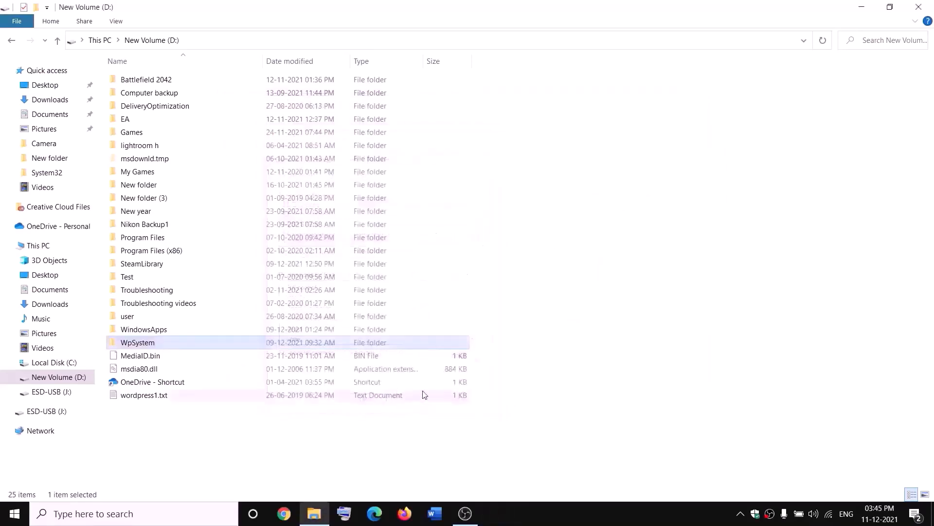
Reopen WpSystem's advanced security settings and add a new permission entry for the principal Everyone
right_click(141, 345)
left_click(55, 492)
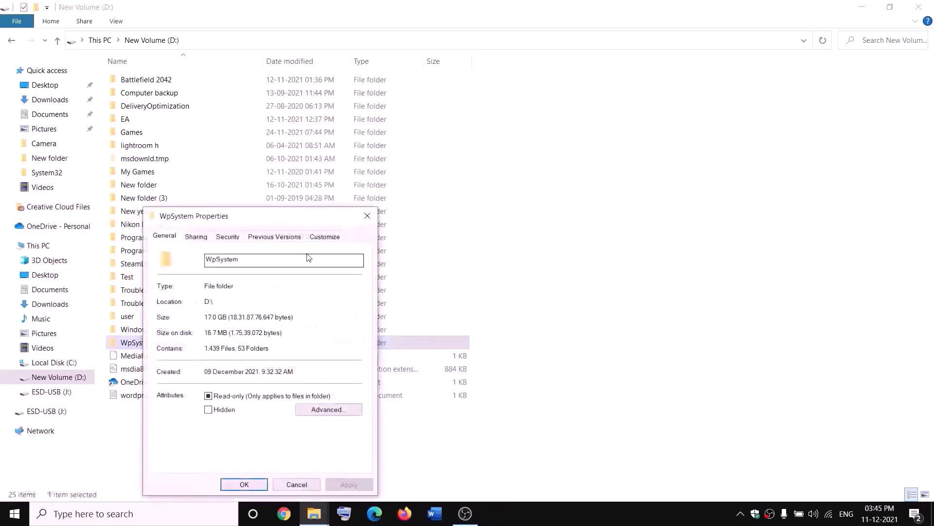
left_click_drag(253, 217, 334, 159)
left_click(344, 178)
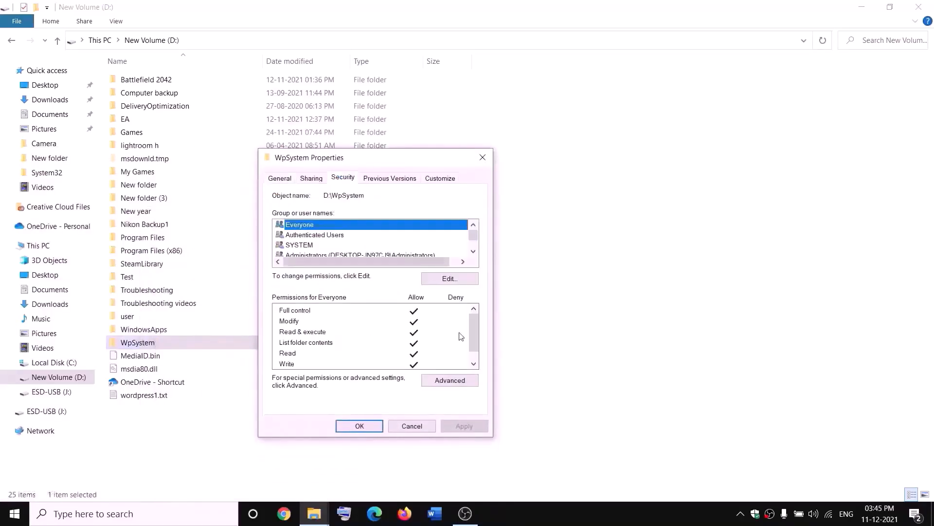
left_click(453, 385)
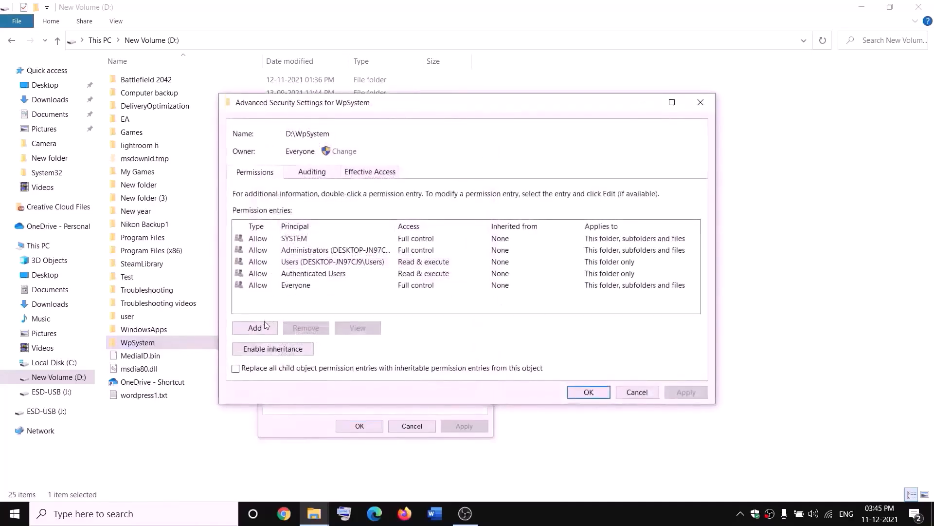
left_click(262, 335)
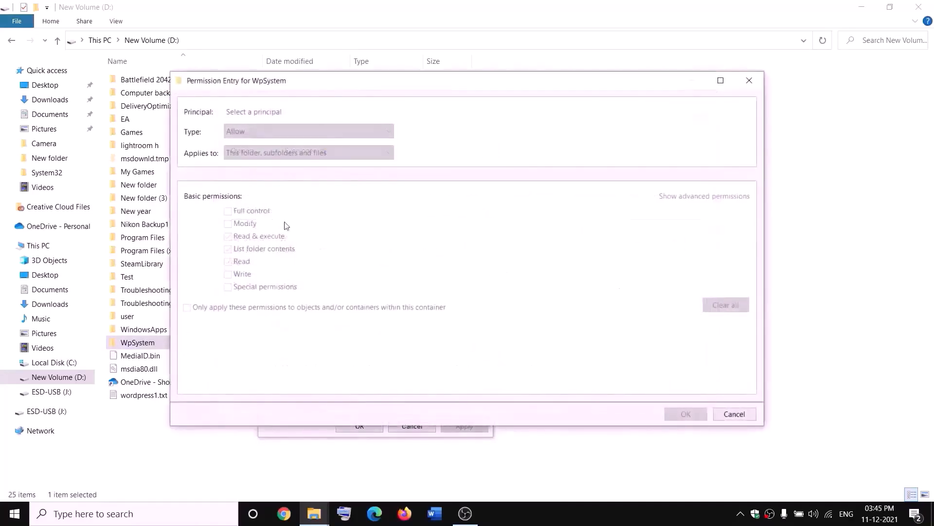
left_click(253, 112)
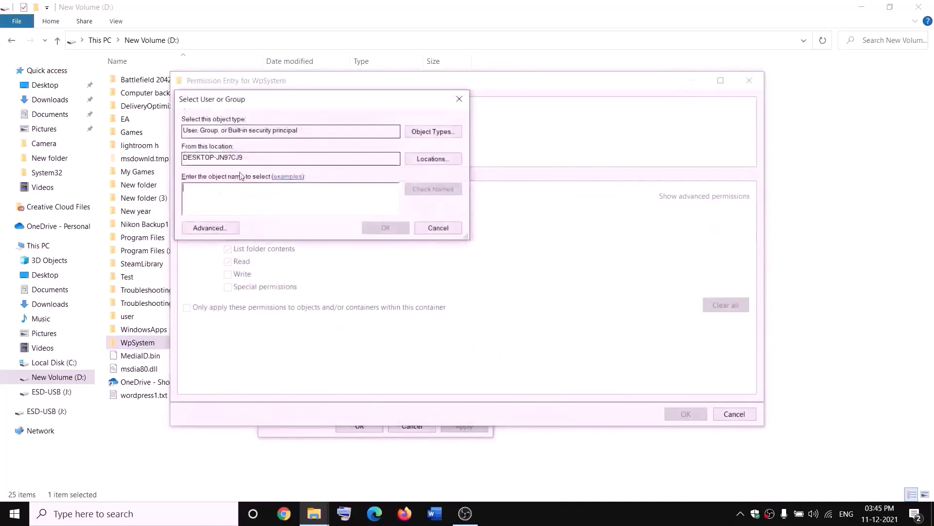
type("everyone")
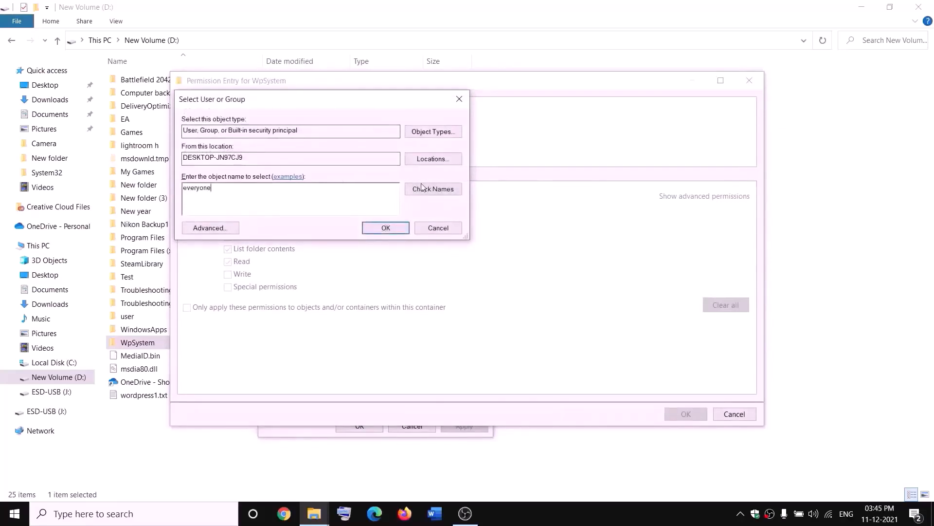
left_click(422, 187)
left_click(386, 228)
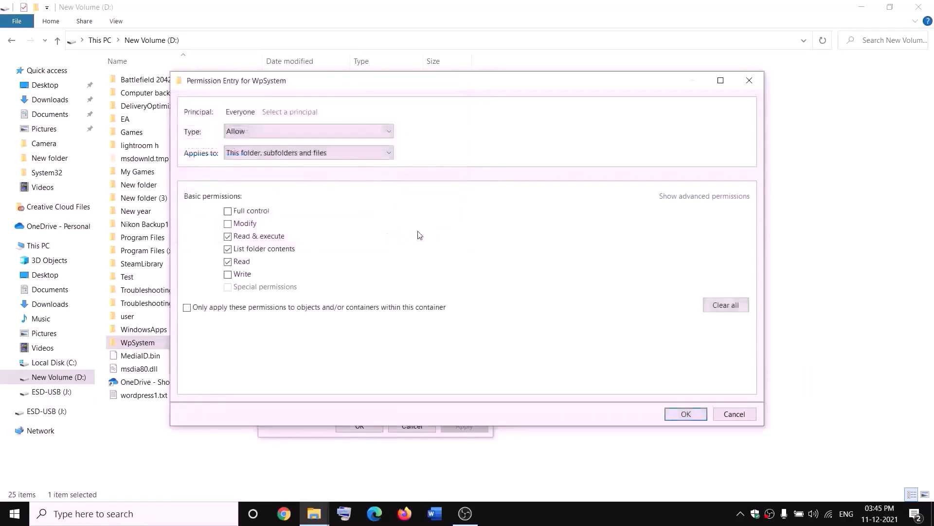
Grant Everyone Full control in the permission entry and apply the security changes
left_click(227, 211)
left_click(686, 414)
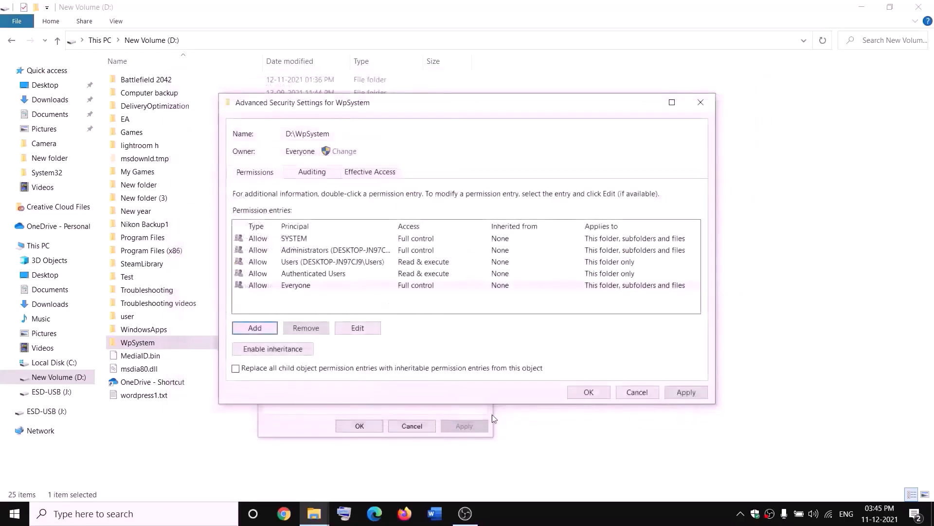
left_click(686, 391)
left_click(588, 392)
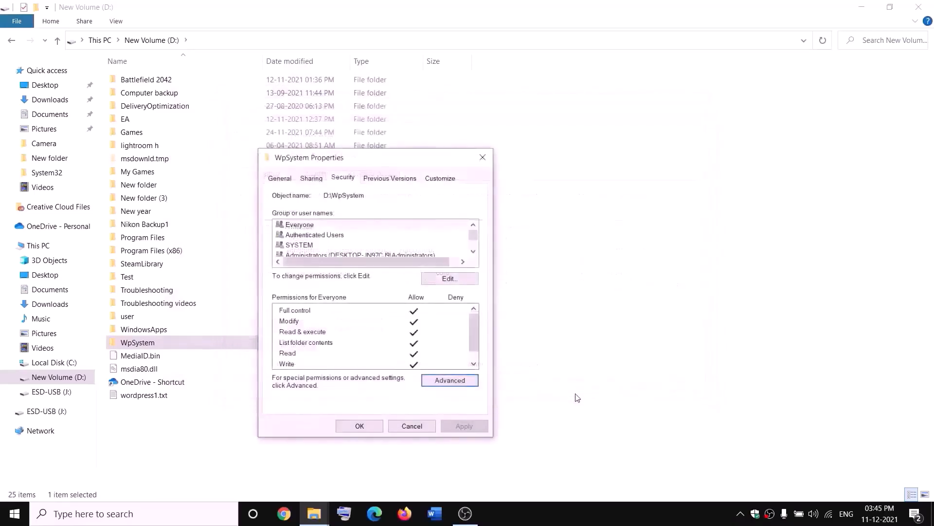
left_click(359, 426)
left_click(371, 426)
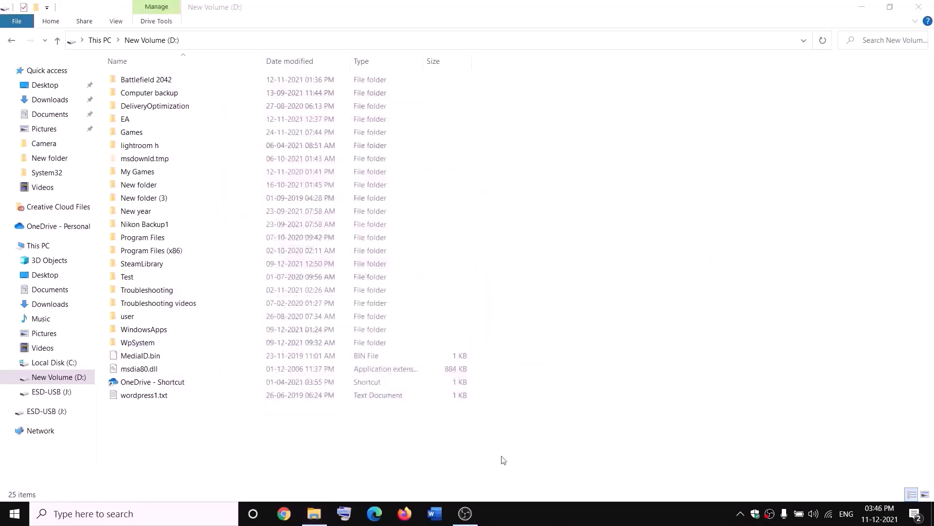
Rename the WpSystem folder to WpSystem.old
right_click(137, 345)
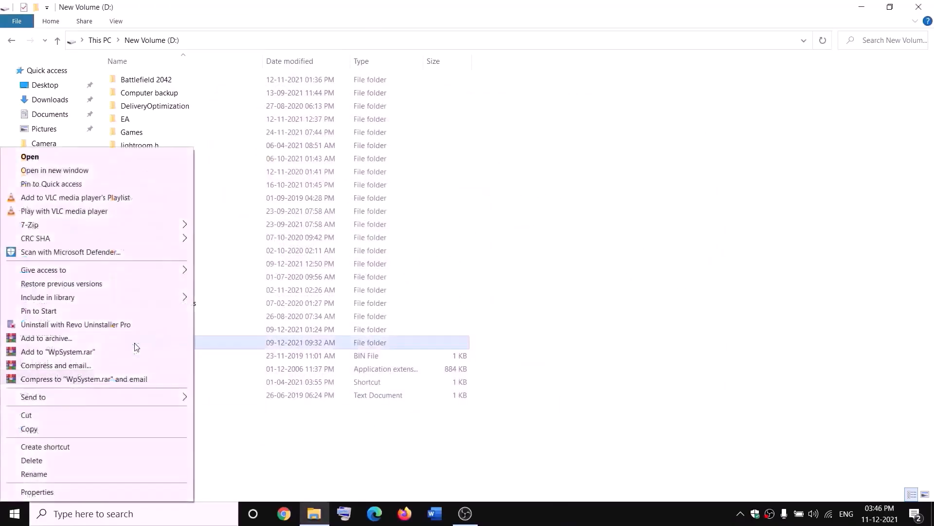
left_click(38, 479)
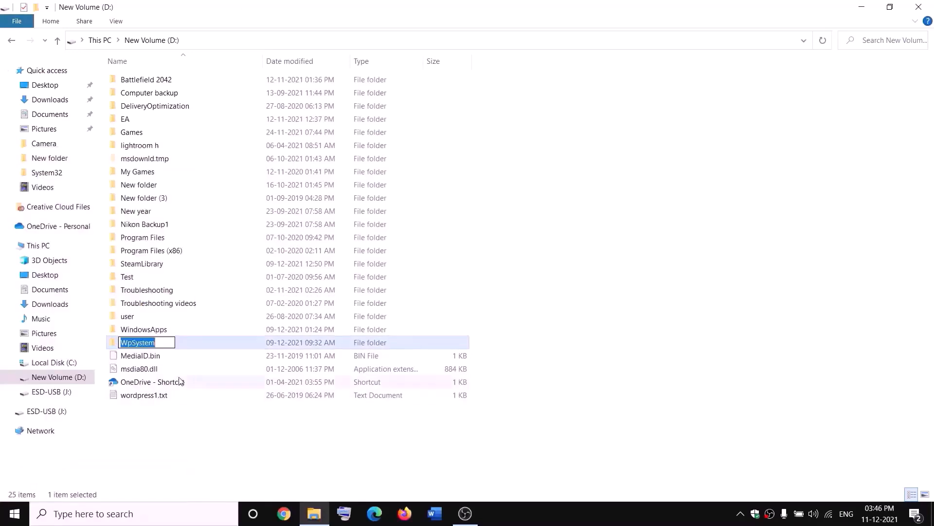
key("End")
type(".old")
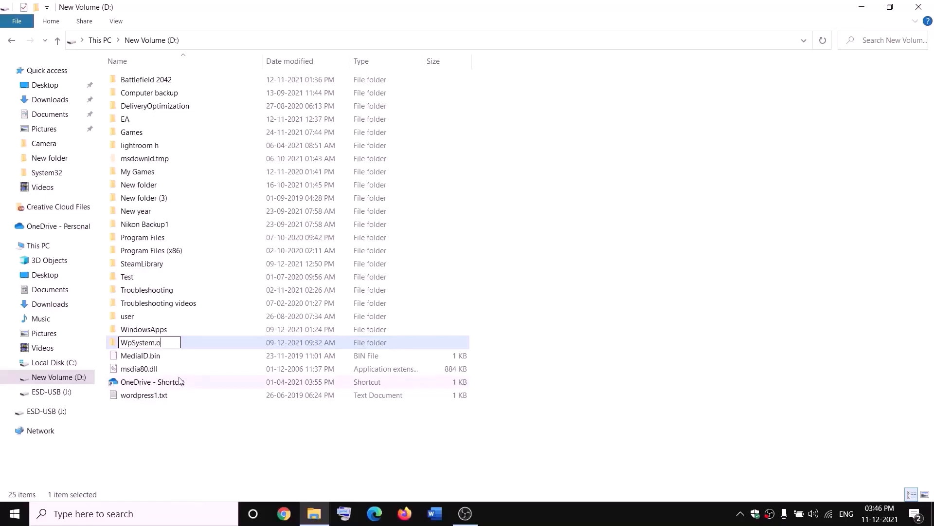
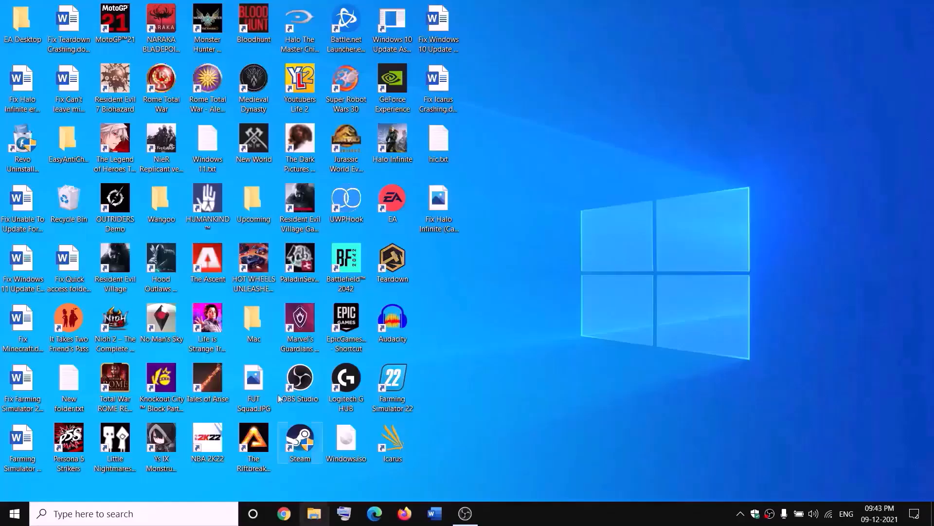
Open the advanced security settings of the WindowsApps folder on New Volume (D:)
key("super+e")
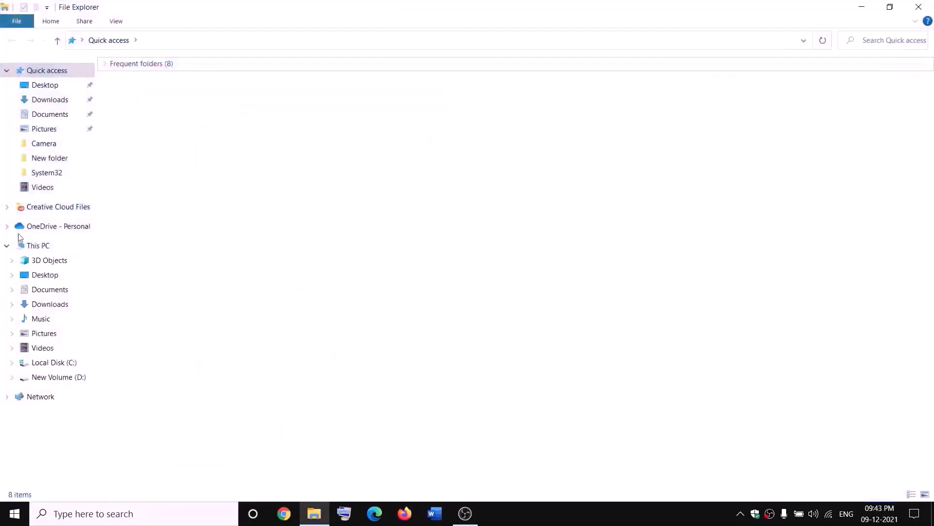
left_click(21, 245)
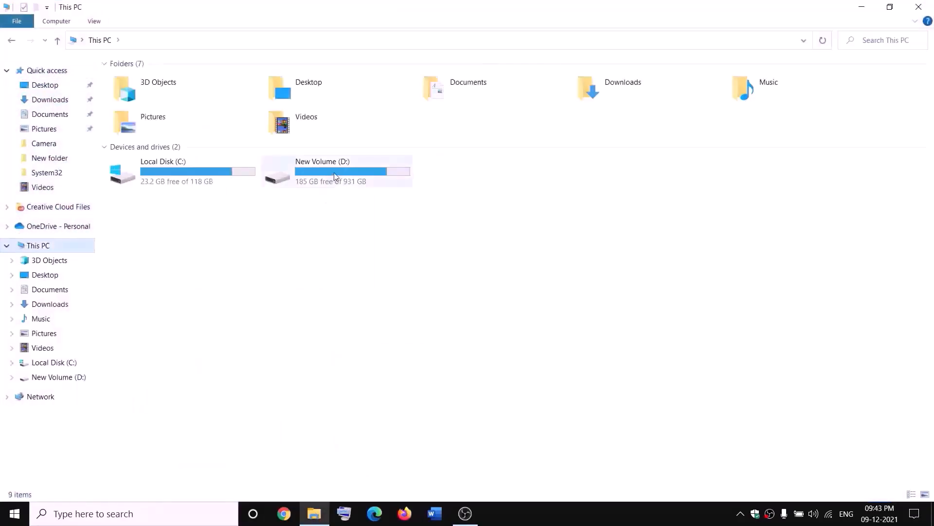
double_click(334, 175)
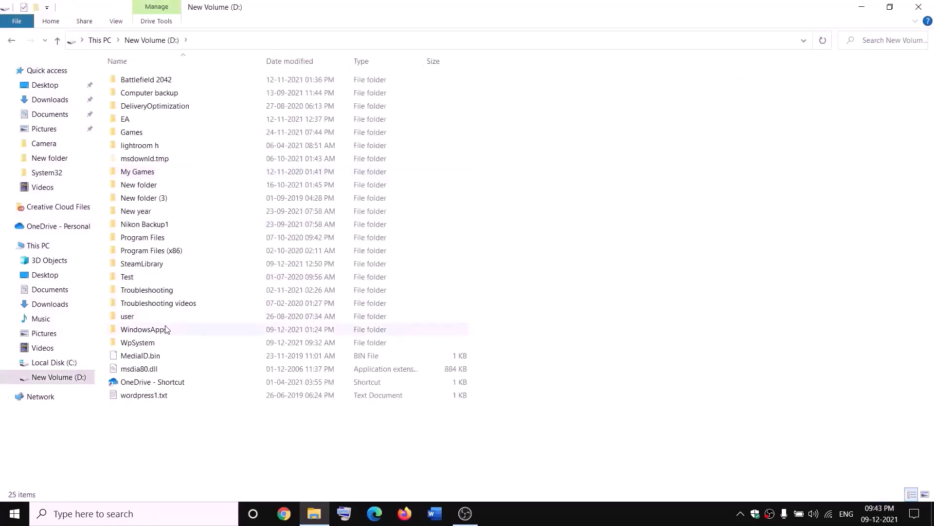
left_click(166, 329)
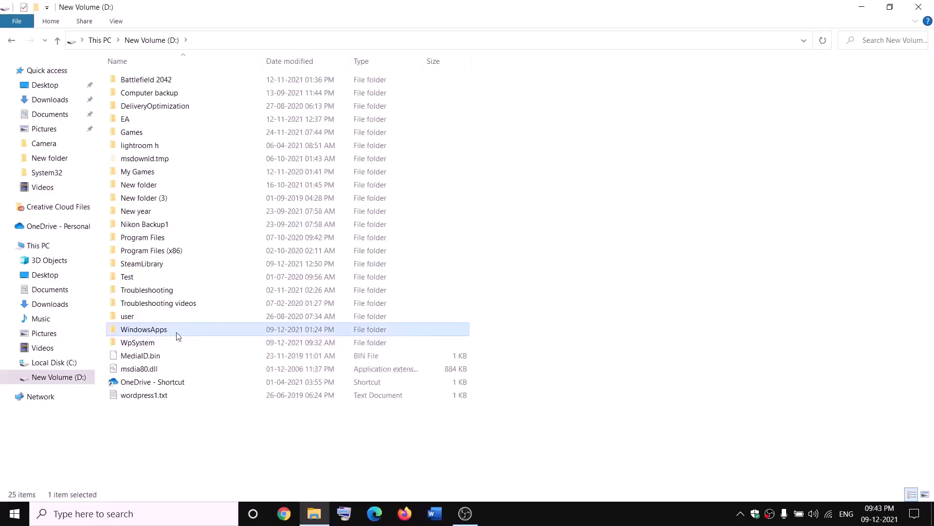
right_click(176, 334)
left_click(37, 492)
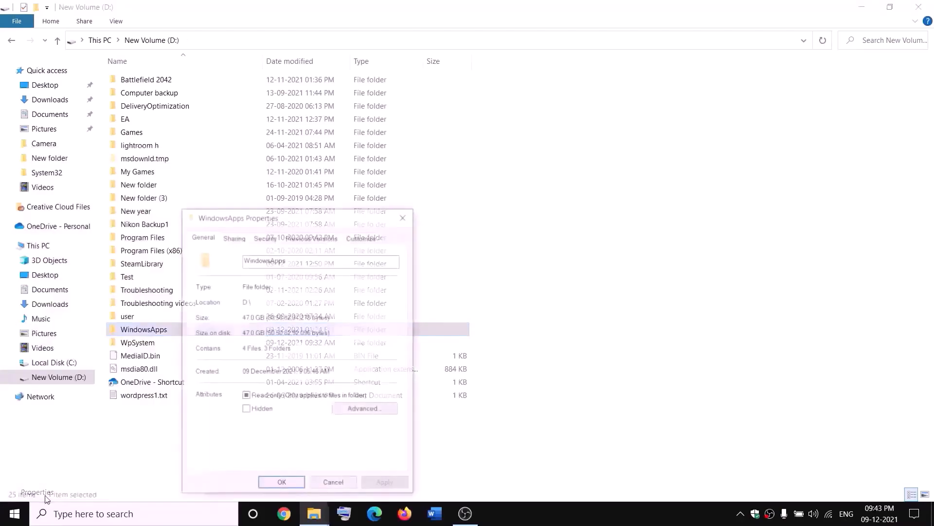
left_click(265, 237)
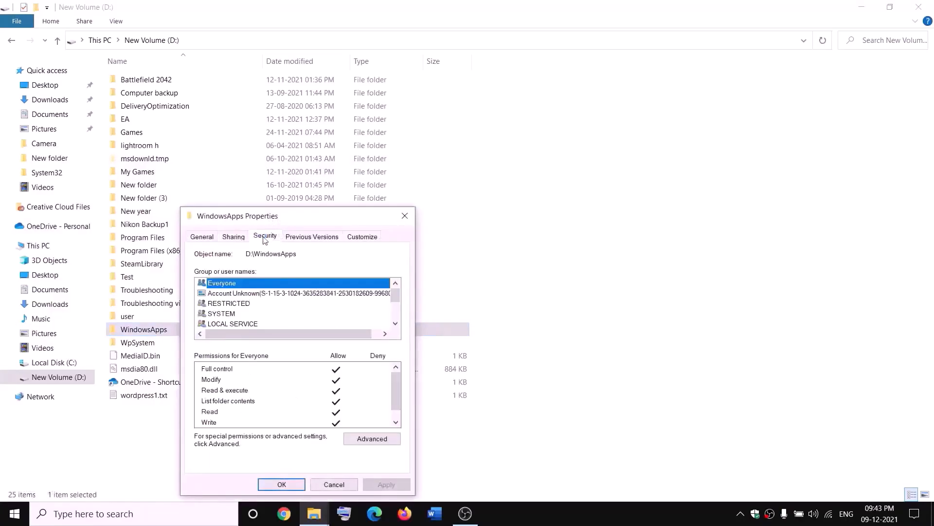
left_click(372, 438)
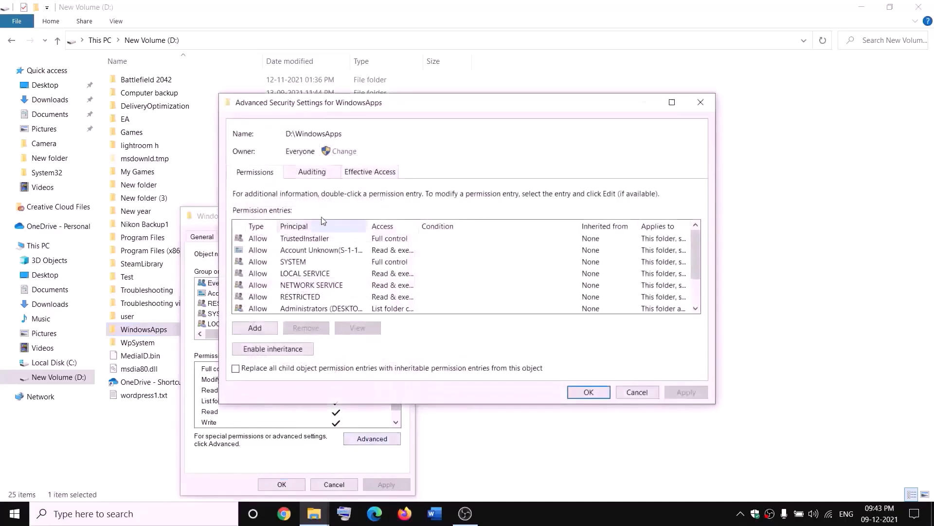
Change the WindowsApps folder's owner to Everyone, apply, and close the properties dialogs
left_click(344, 152)
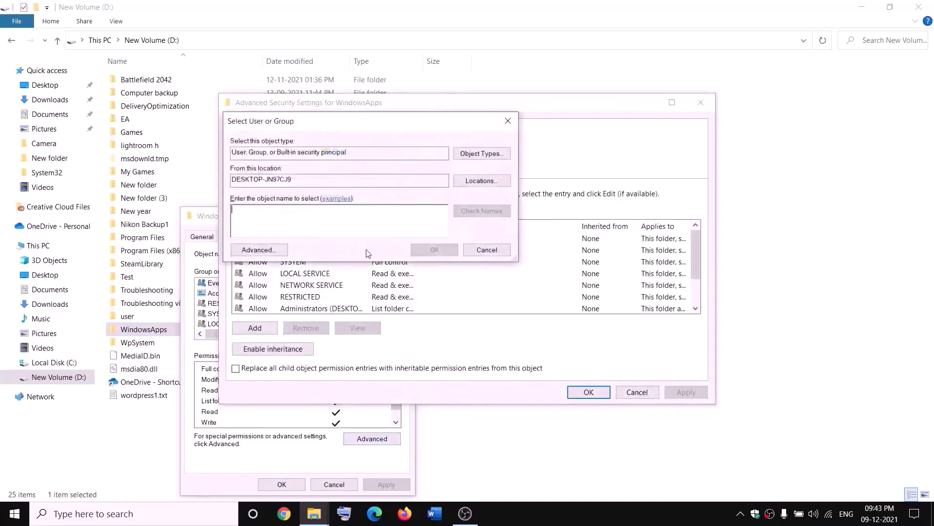
type("everyone")
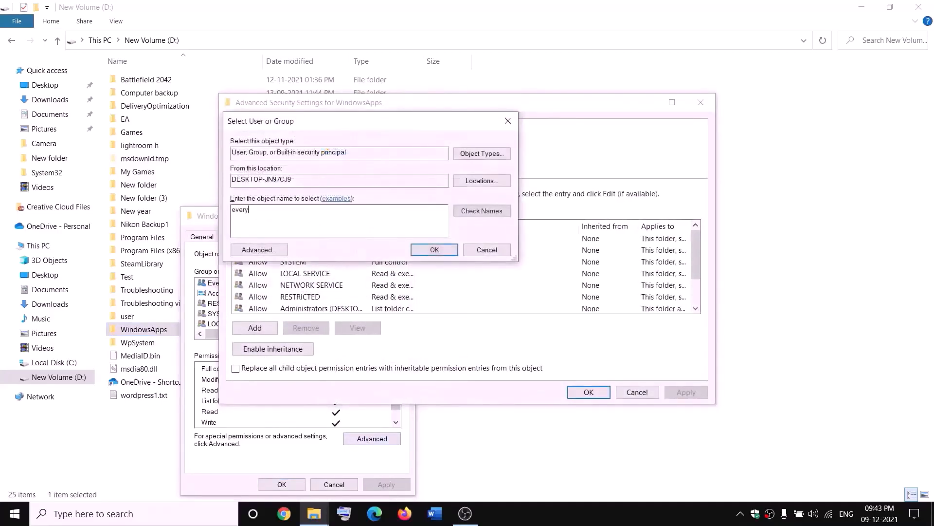
left_click(492, 213)
left_click(434, 250)
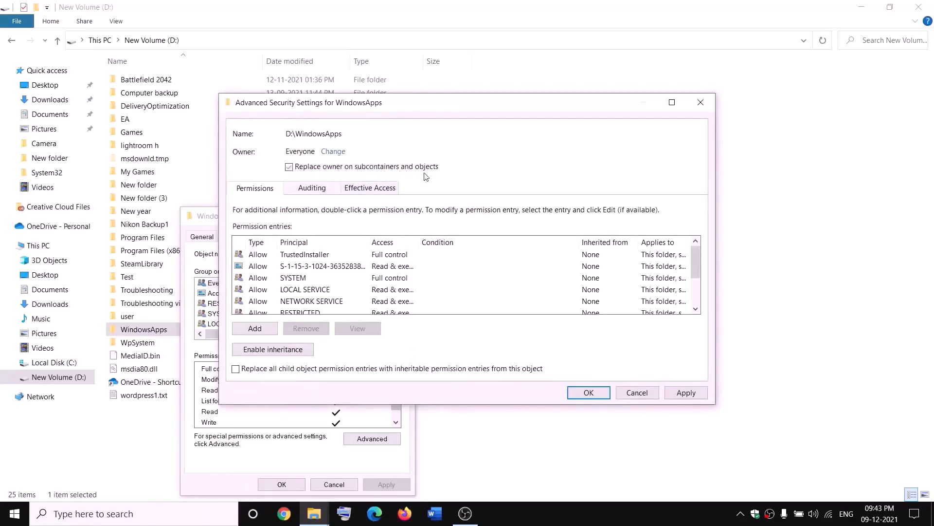
left_click(686, 392)
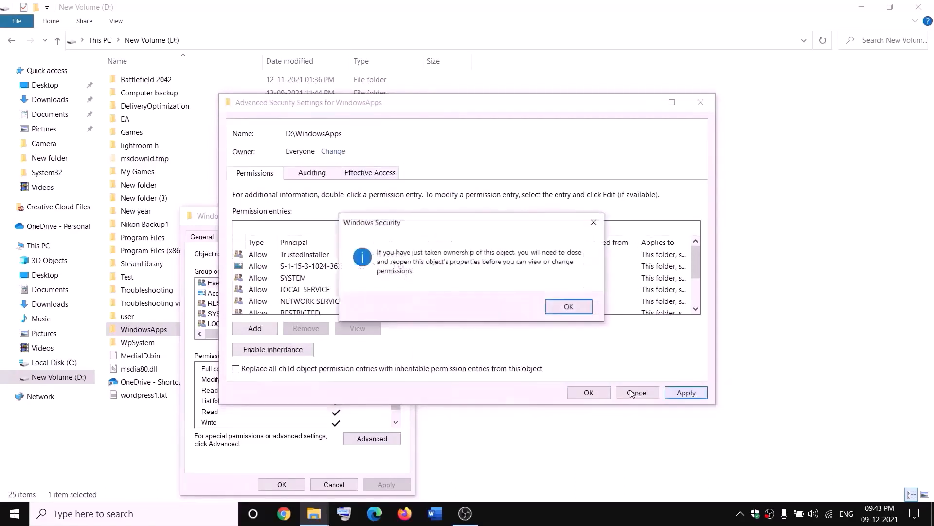
left_click(569, 306)
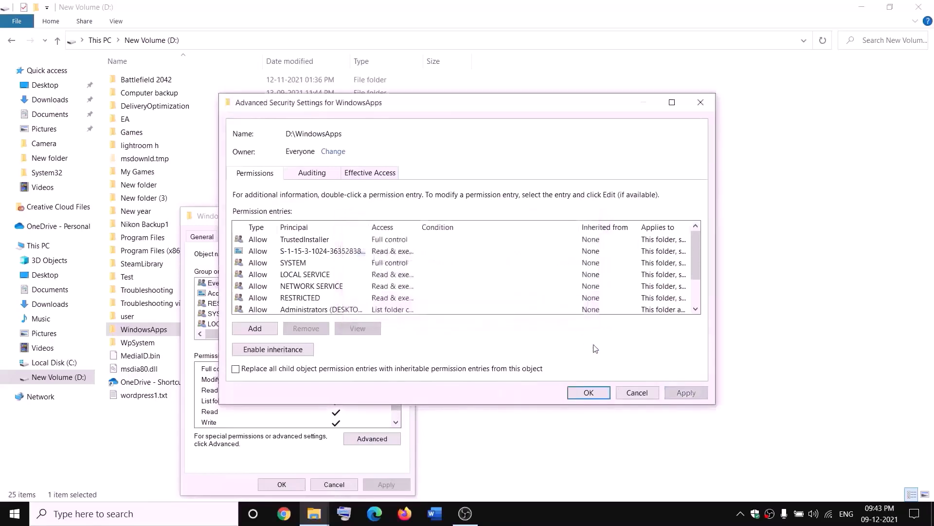
left_click(589, 393)
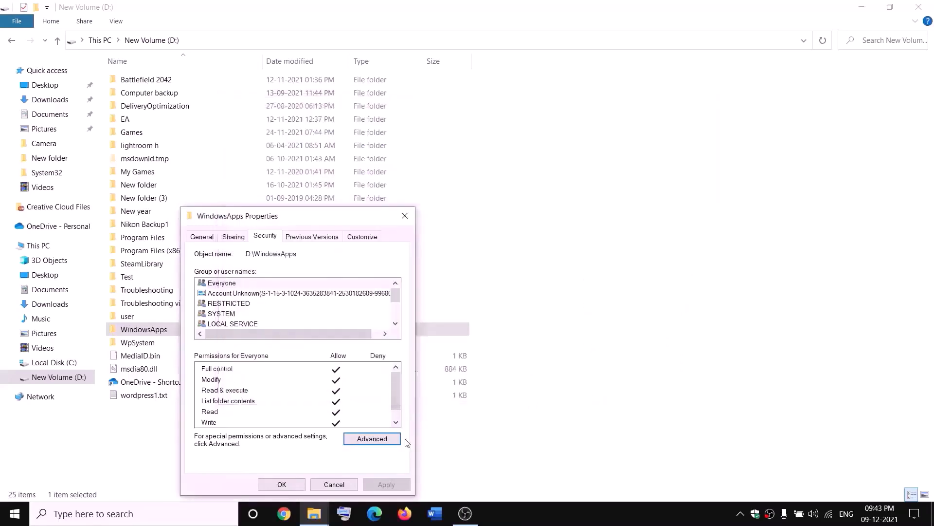
left_click(291, 486)
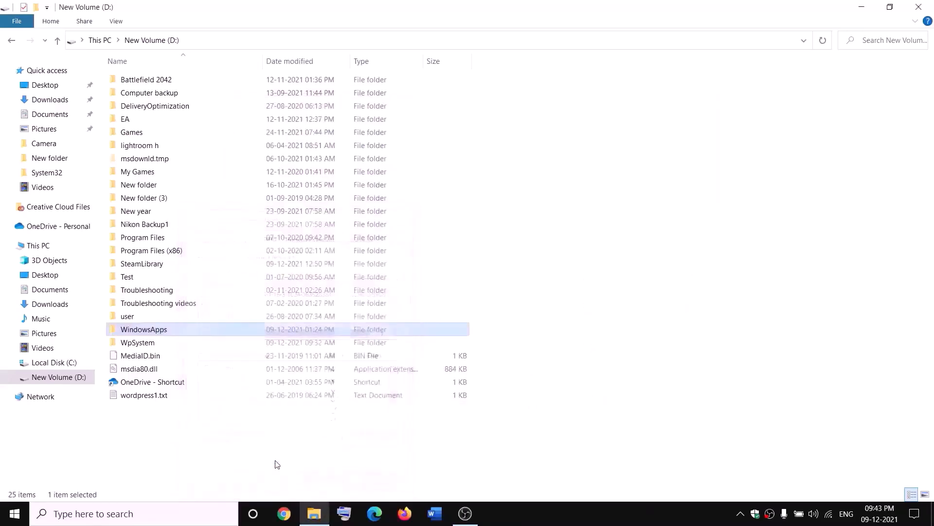
Reopen WindowsApps' advanced security settings and add a new permission entry for the principal Everyone
right_click(181, 338)
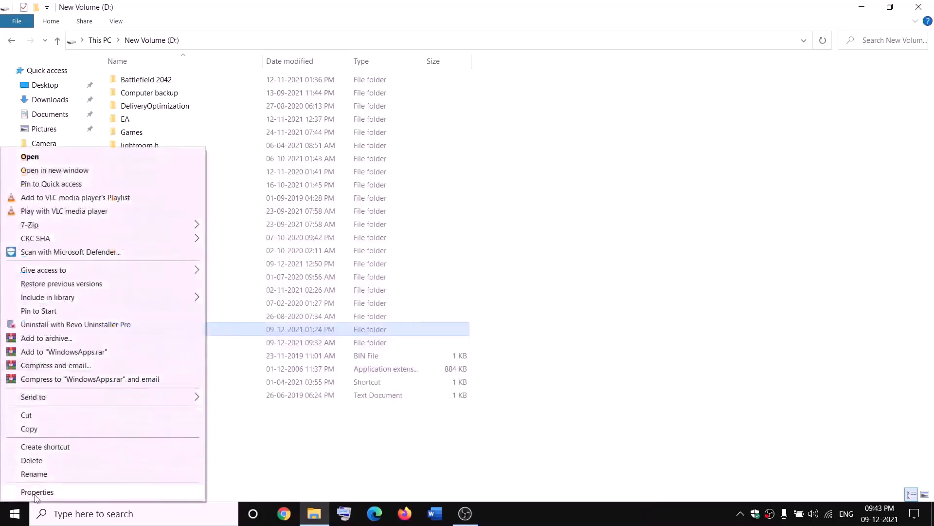
left_click(35, 493)
left_click(273, 239)
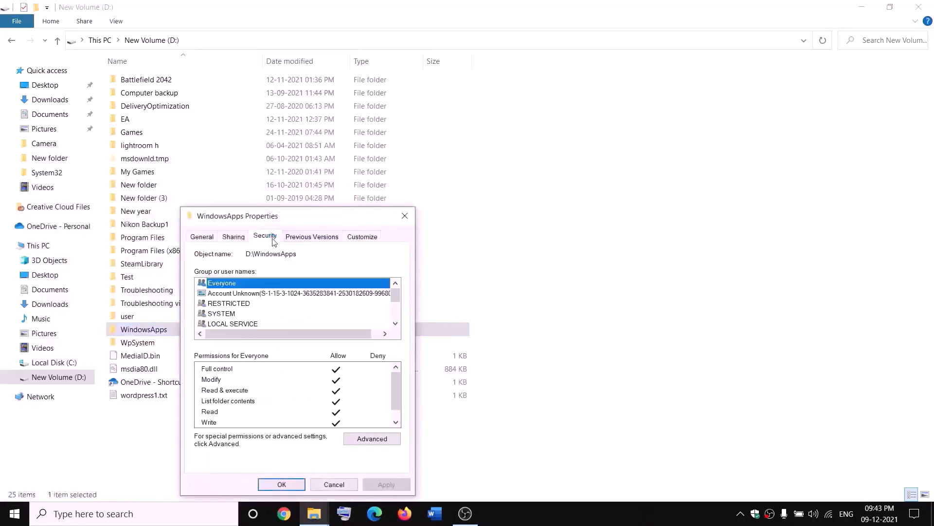
left_click(384, 439)
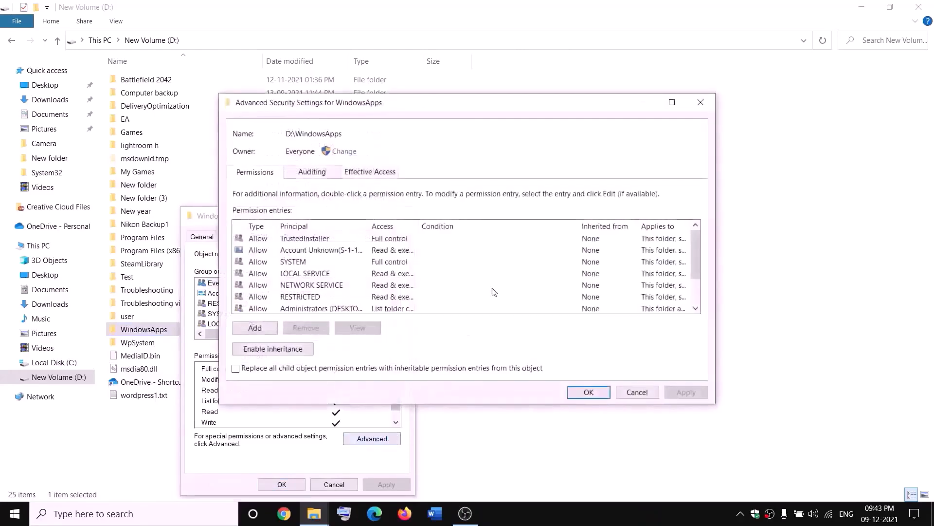
left_click(259, 327)
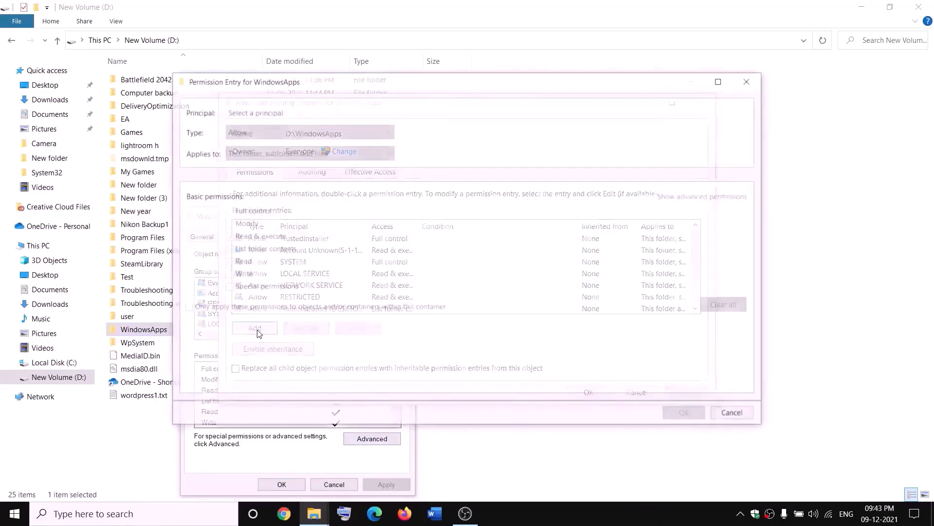
left_click(250, 112)
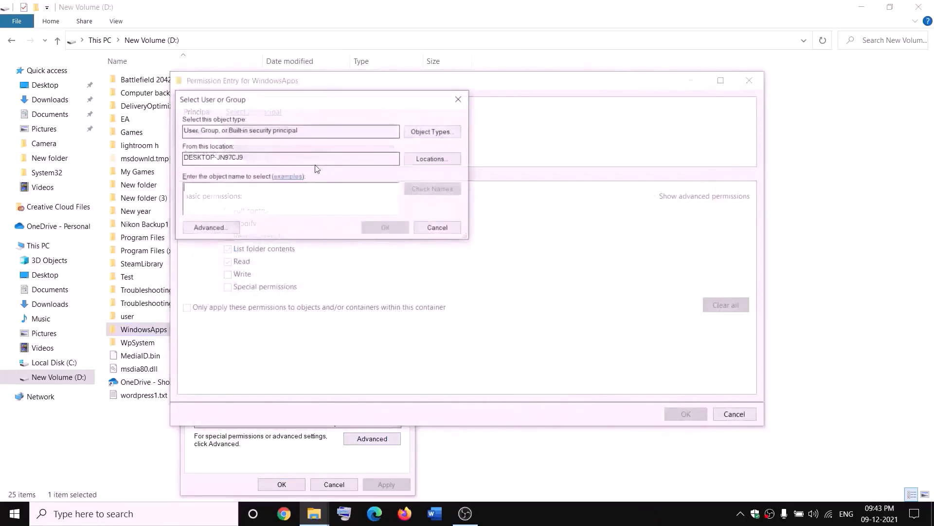
type("every")
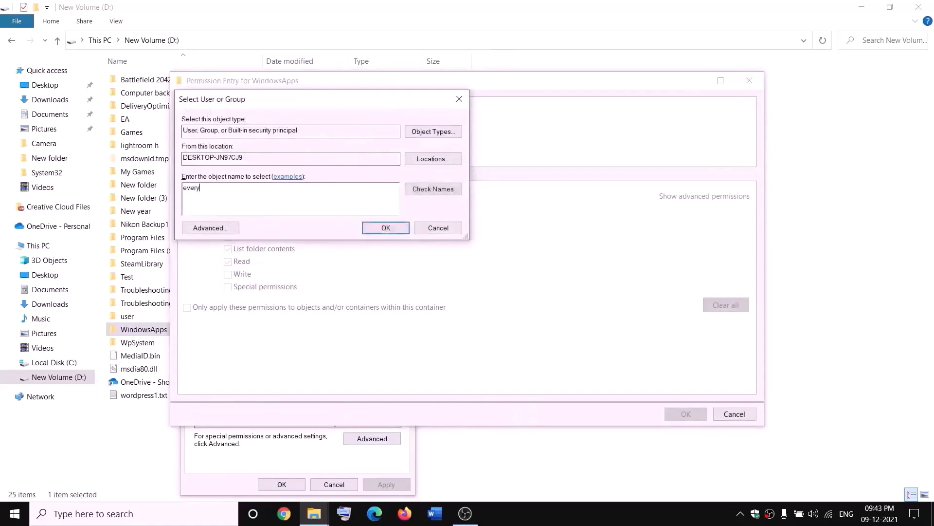
type("one")
left_click(440, 190)
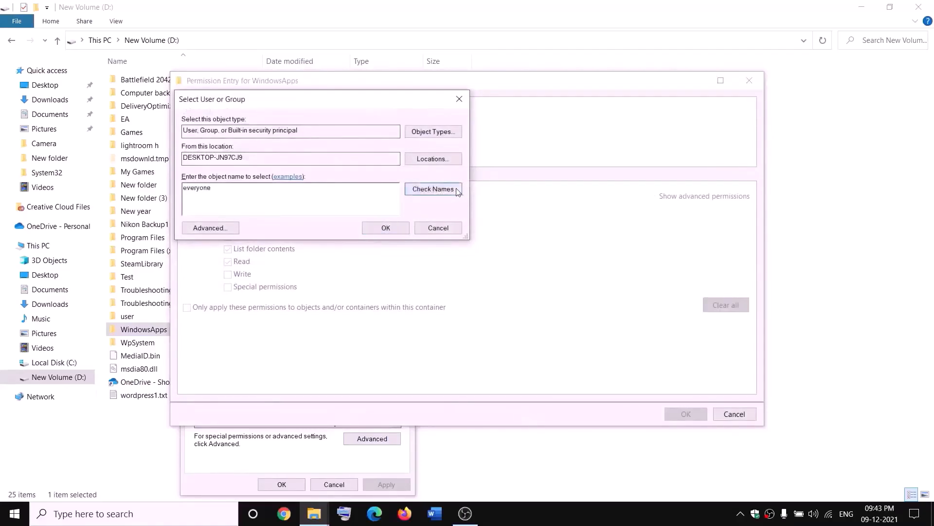
left_click(387, 229)
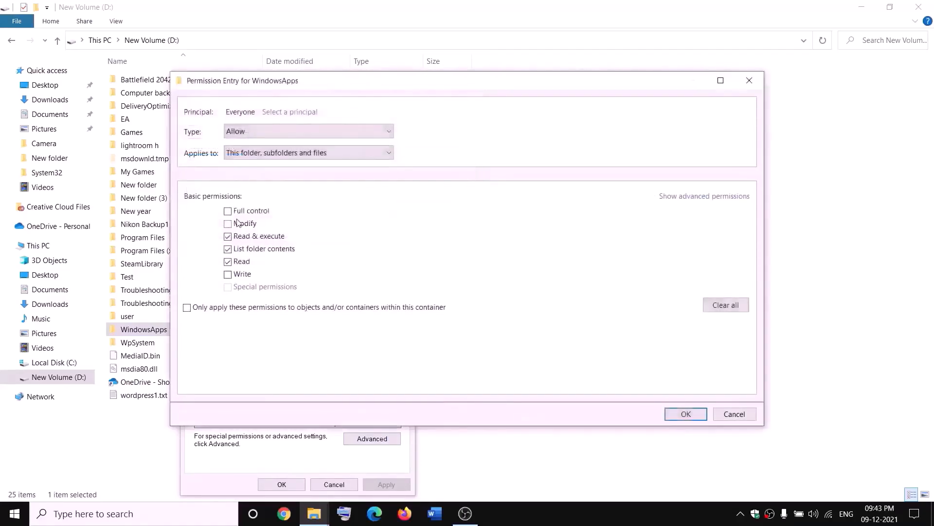
Grant Everyone Full control in the permission entry and apply the security changes
left_click(699, 411)
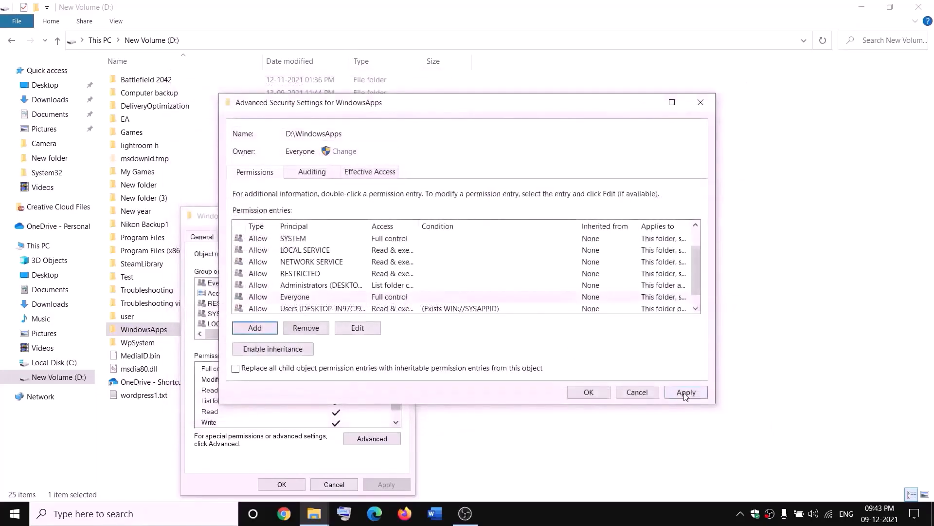
left_click(686, 393)
left_click(589, 393)
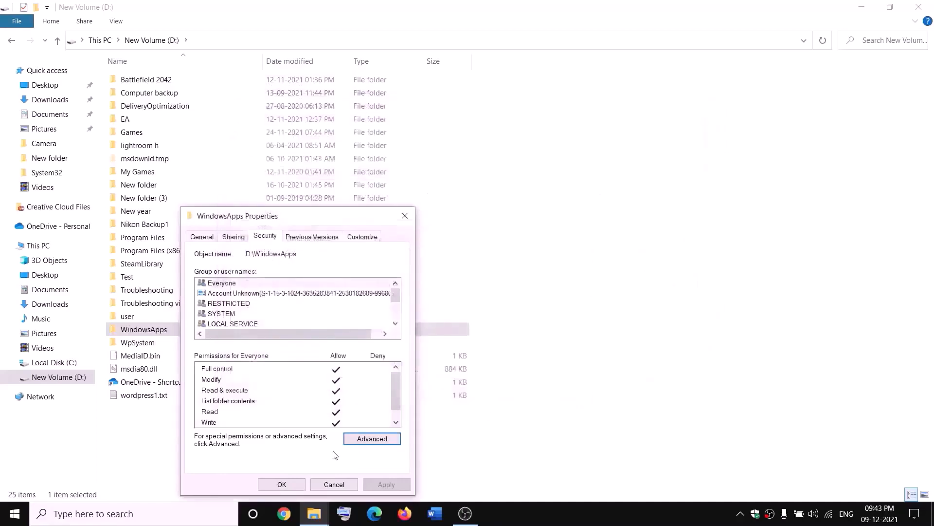
left_click(303, 483)
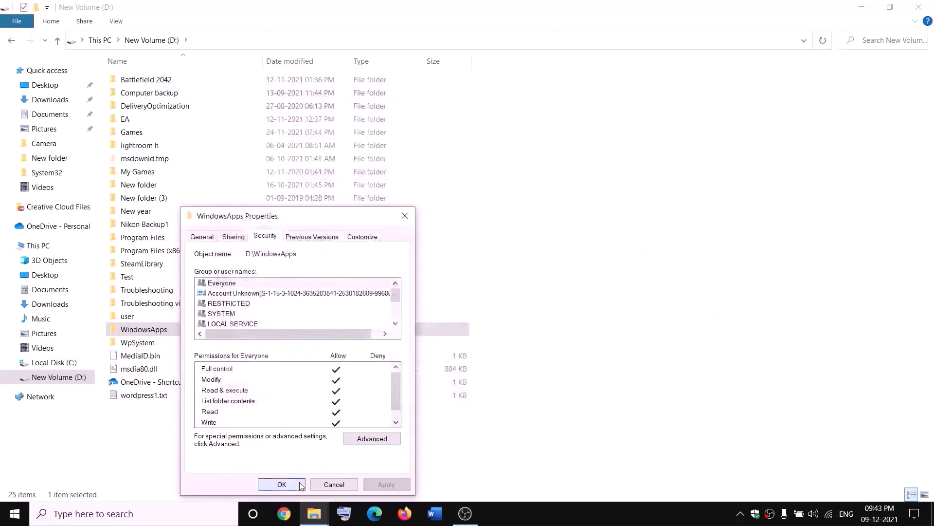
Rename the WindowsApps folder to WindowsApps.old
right_click(176, 334)
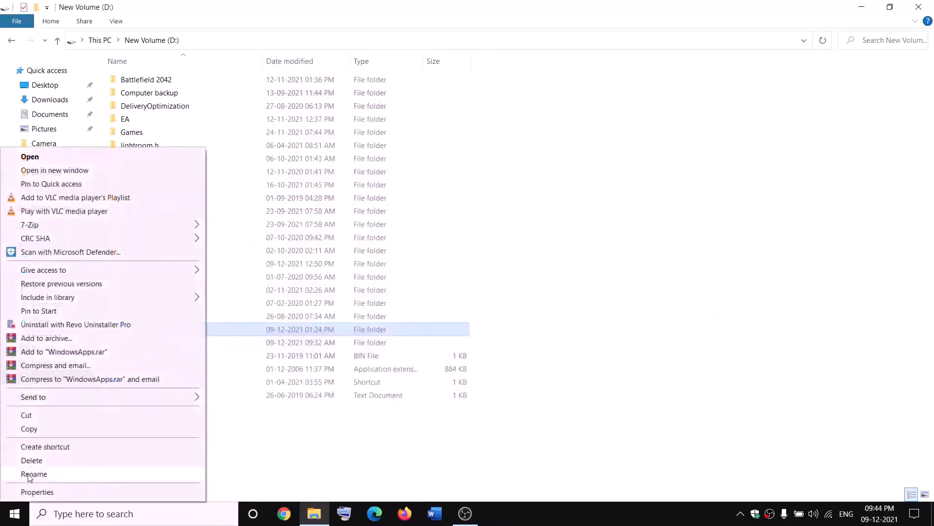
left_click(33, 473)
left_click(175, 327)
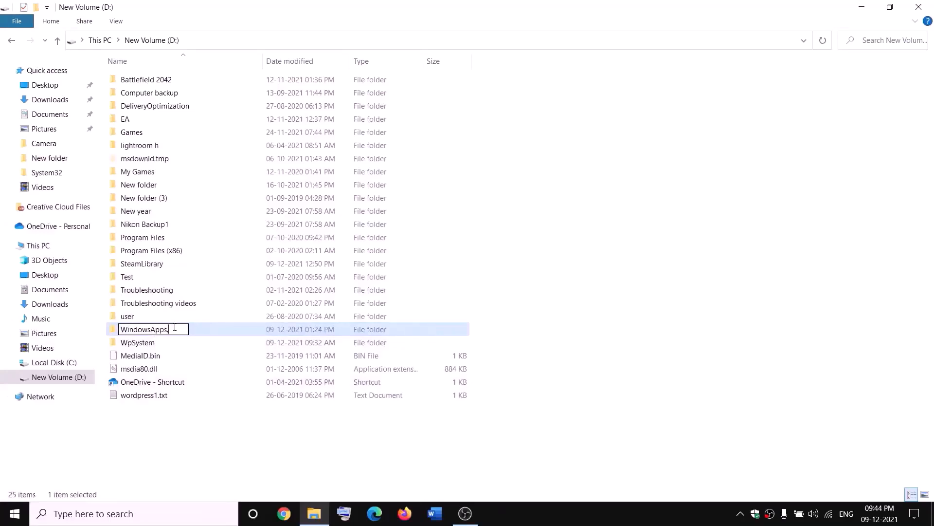
type(".old")
left_click(213, 424)
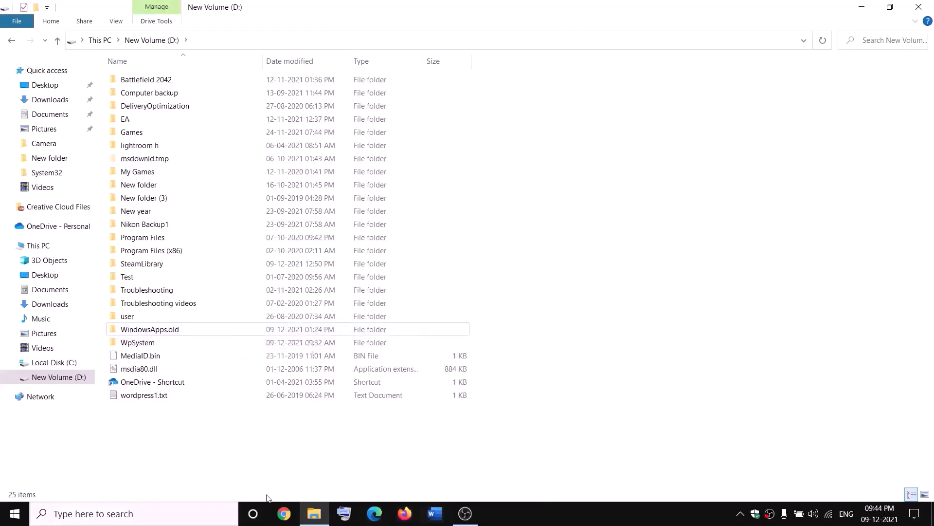
End the Gaming Services background process in Task Manager and close Task Manager
right_click(15, 513)
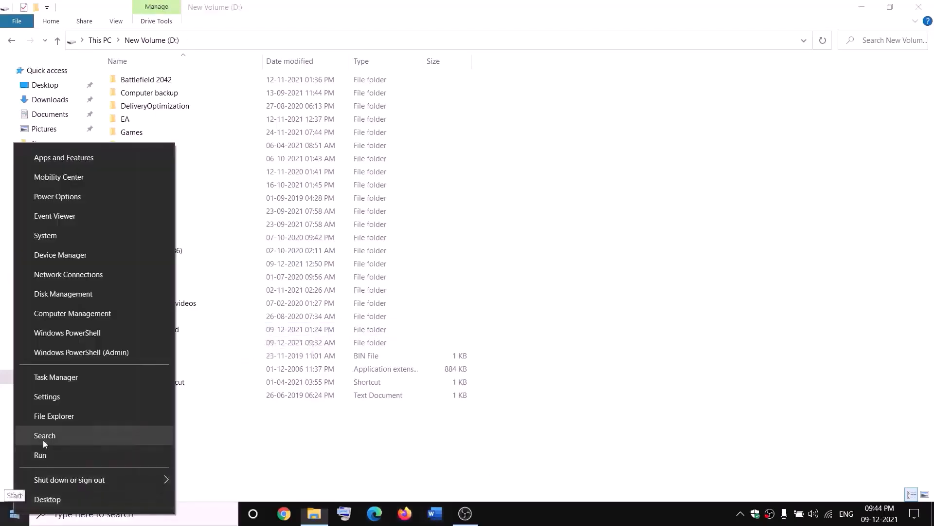
left_click(51, 381)
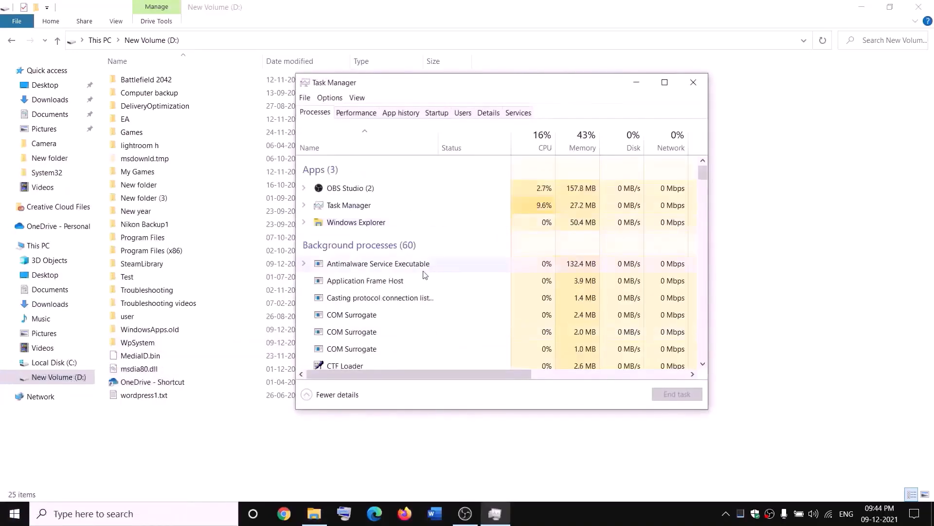
scroll(424, 275, "down", 3)
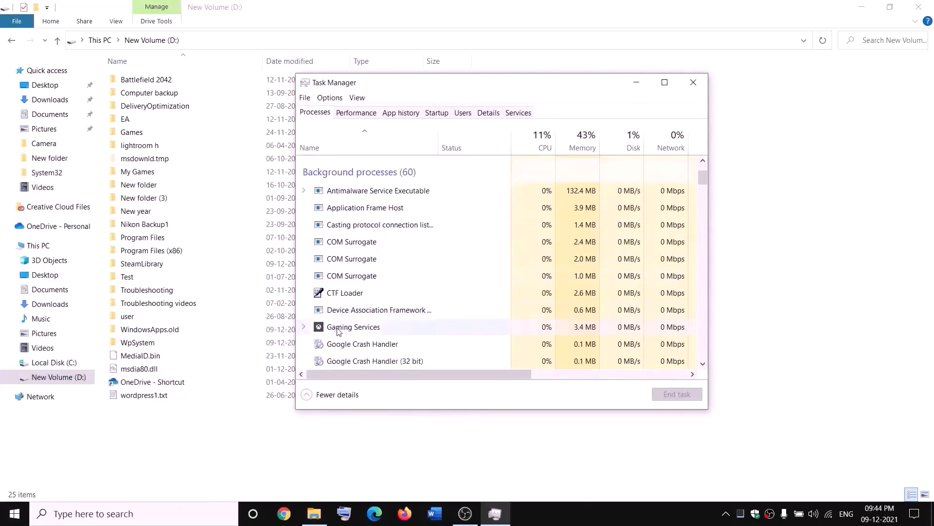
right_click(339, 331)
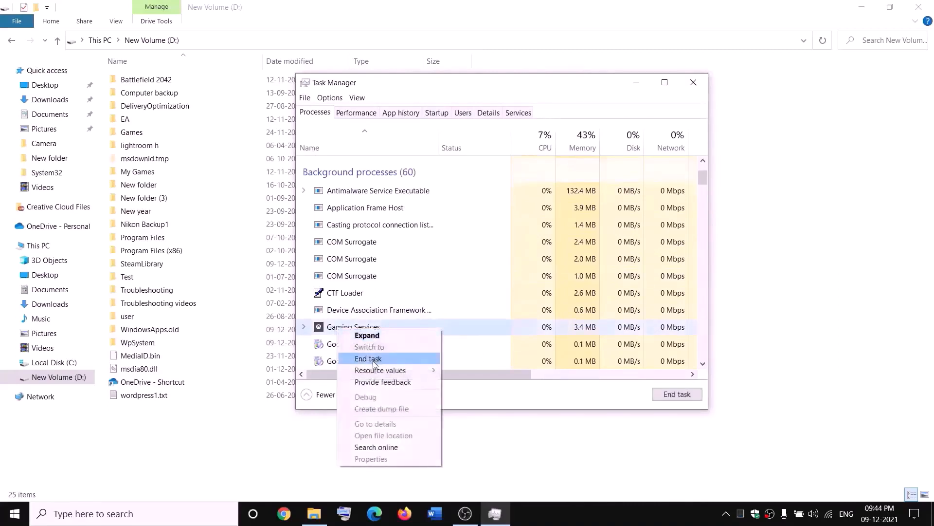
left_click(375, 363)
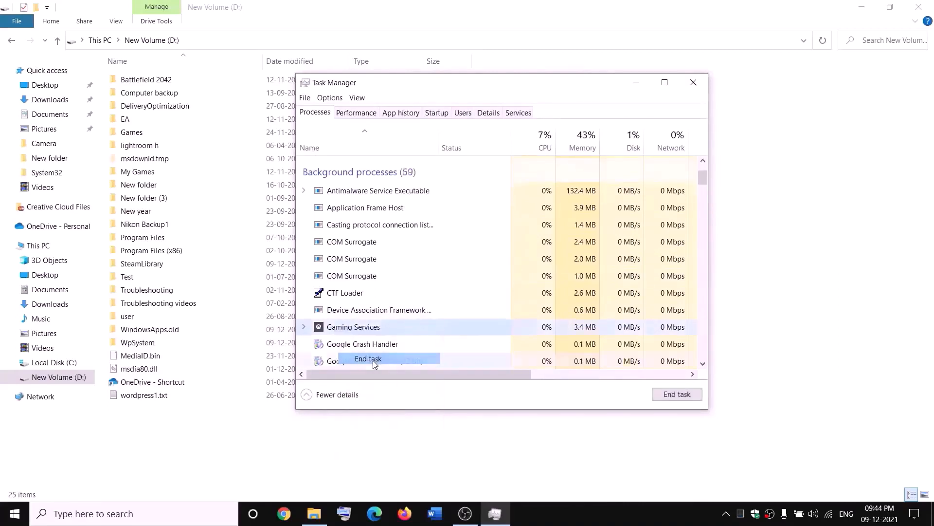
left_click(702, 83)
Open the Services console and jump to the Gaming Services entries
left_click(205, 515)
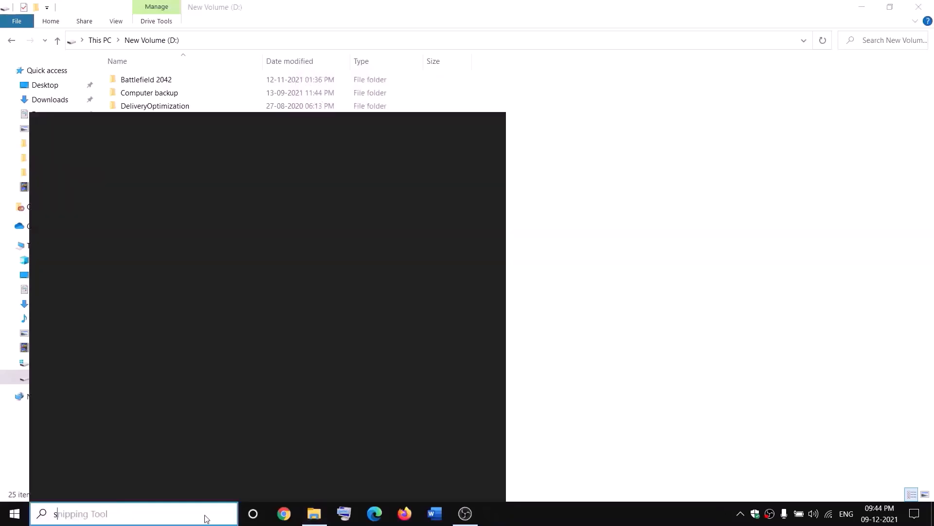
type("servi")
key("Return")
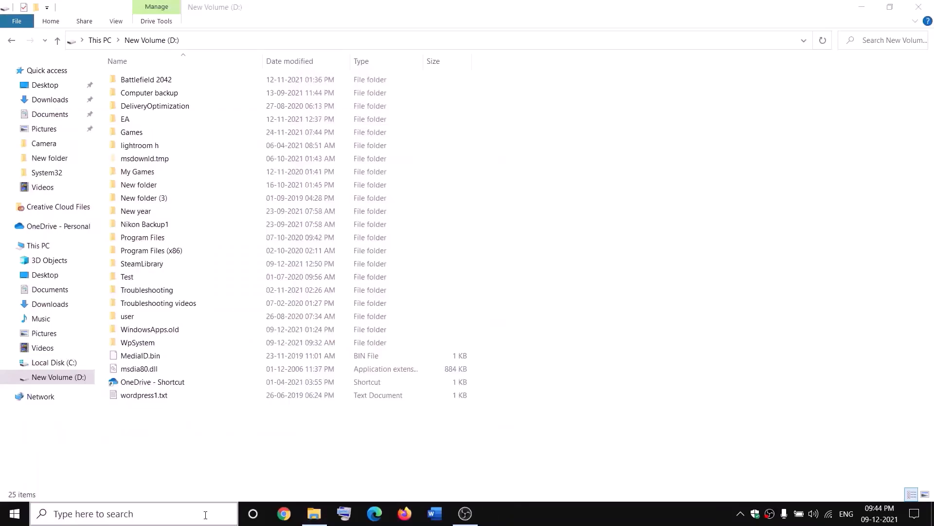
left_click(400, 260)
key("g")
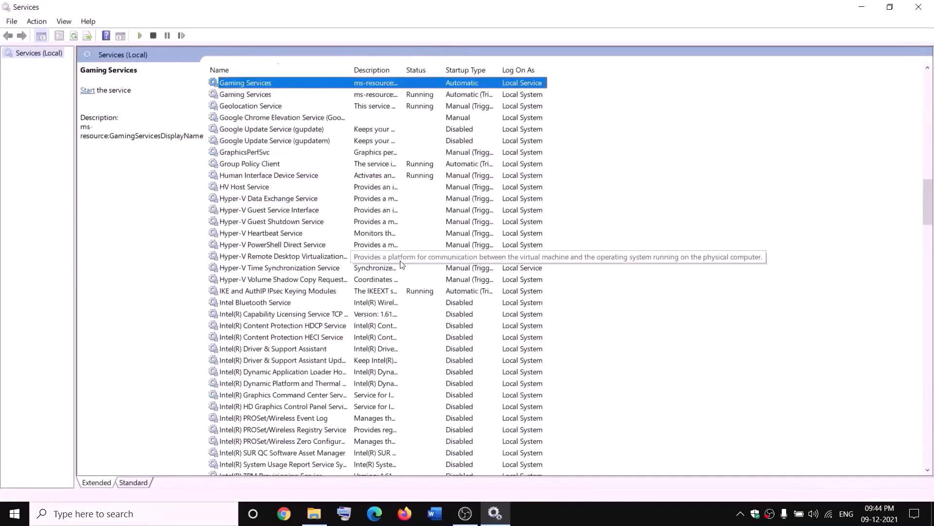
Start the first Gaming Services service
left_click(414, 132)
right_click(389, 84)
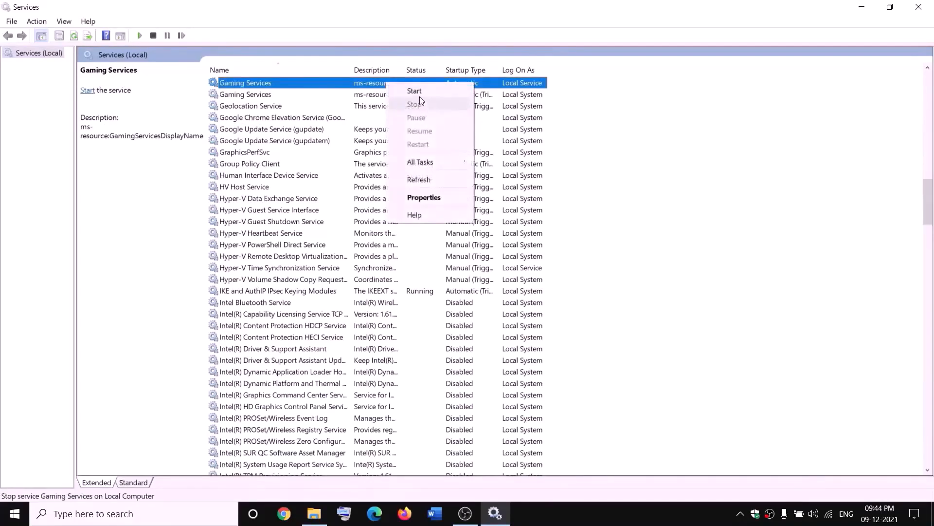
left_click(418, 92)
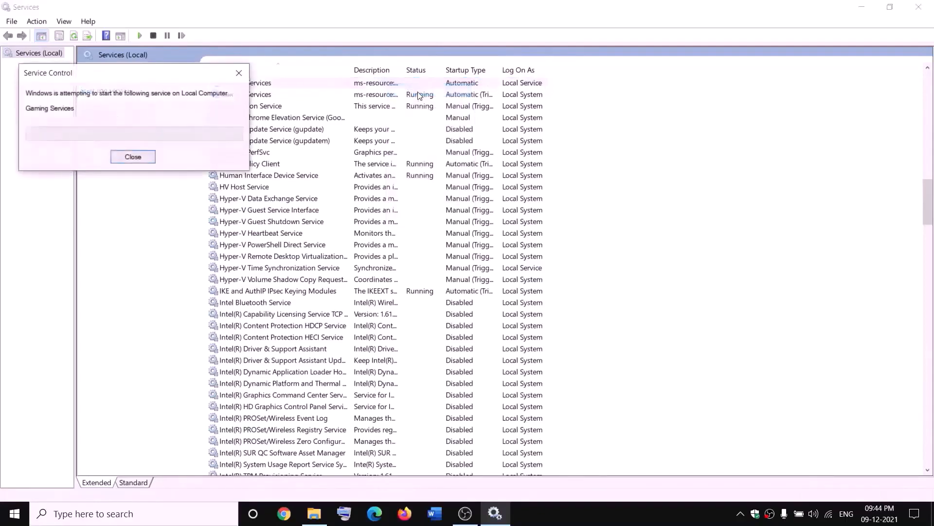
Stop both Gaming Services services
right_click(384, 86)
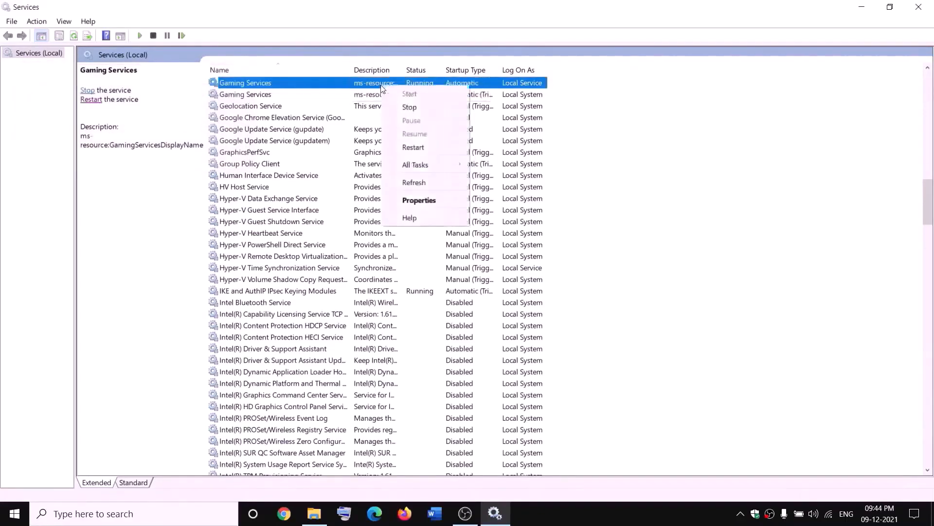
left_click(408, 106)
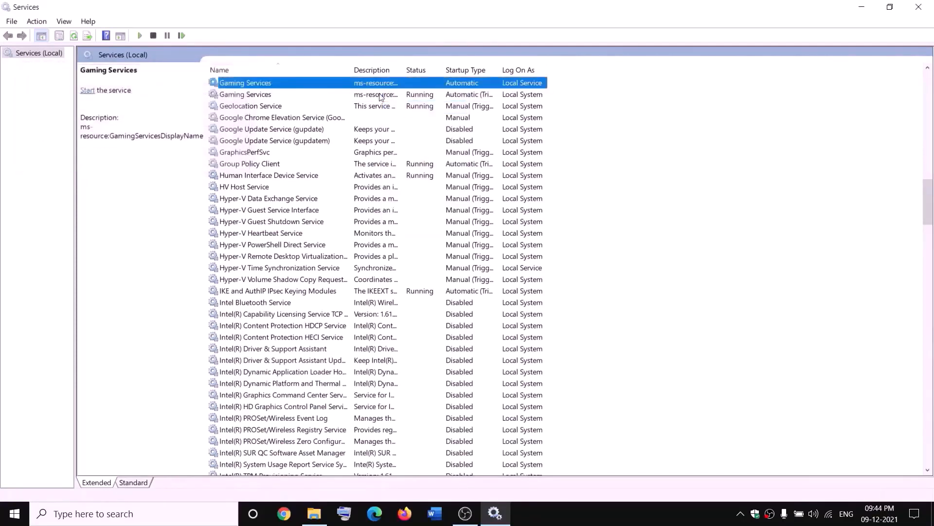
left_click(382, 93)
right_click(381, 96)
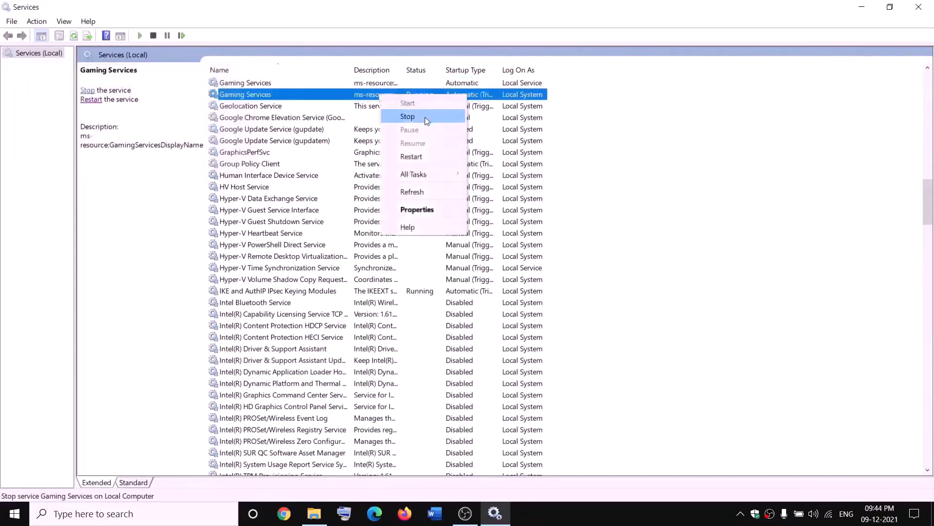
left_click(422, 116)
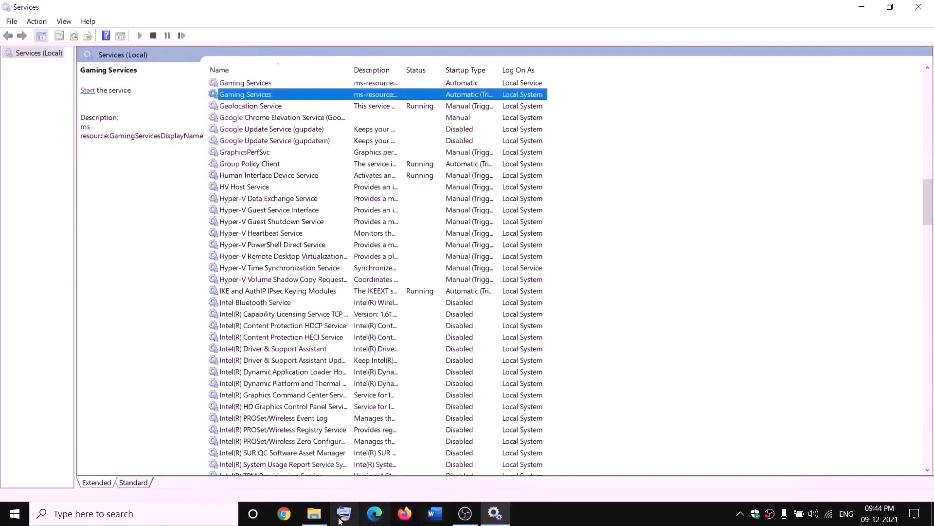
left_click(315, 513)
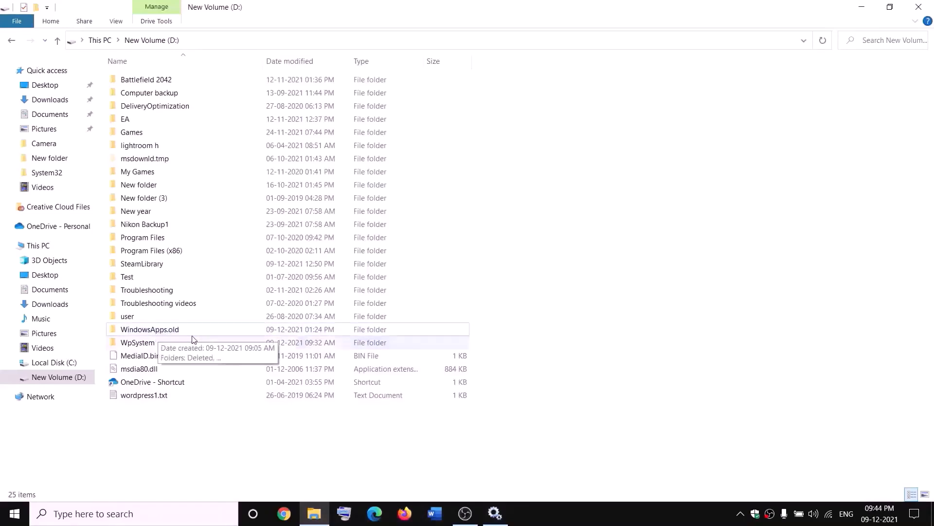
key("alt+Tab")
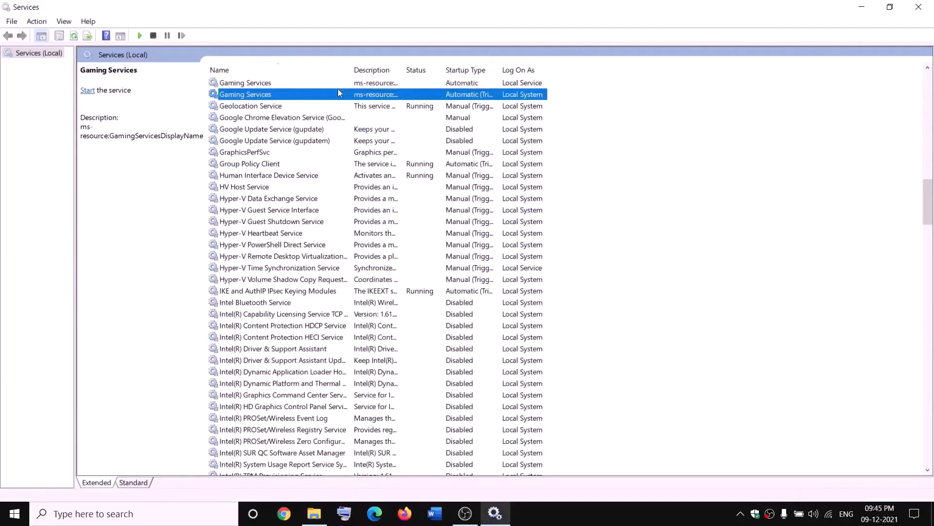
Start both Gaming Services services again
right_click(345, 83)
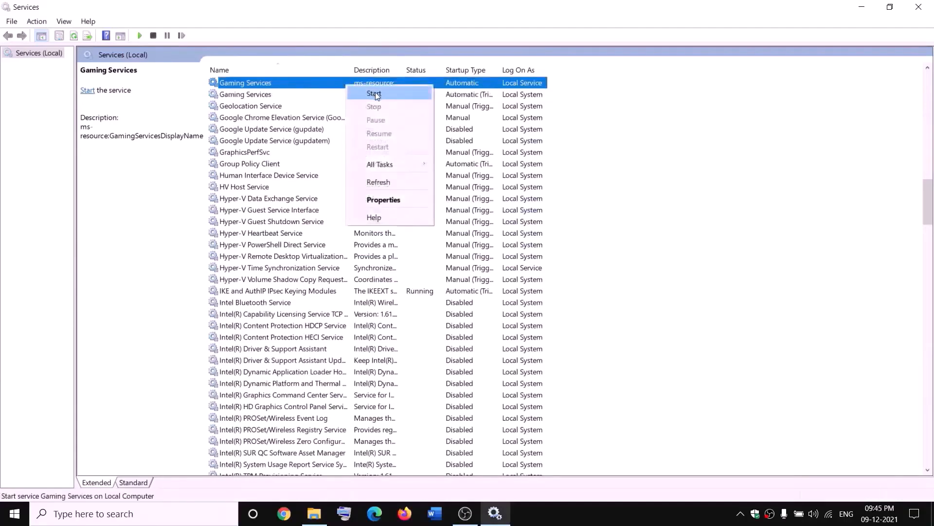
left_click(370, 95)
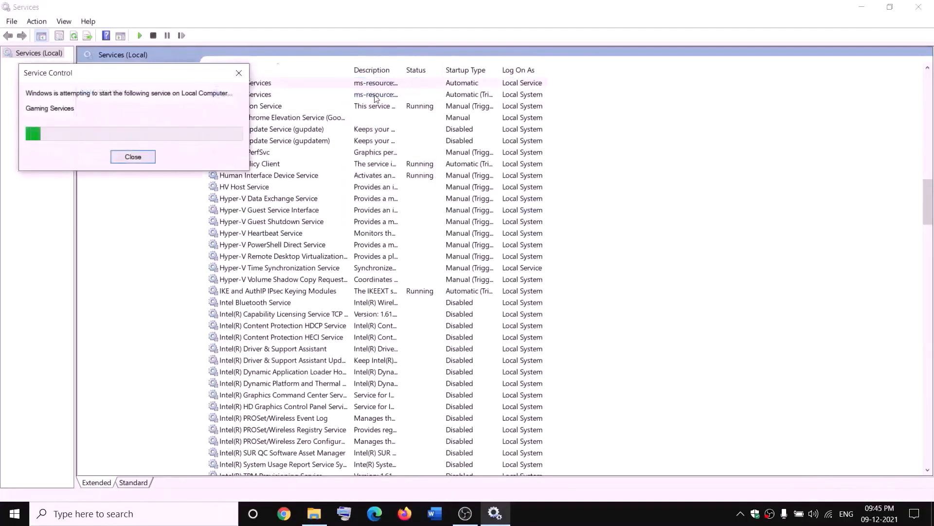
right_click(377, 97)
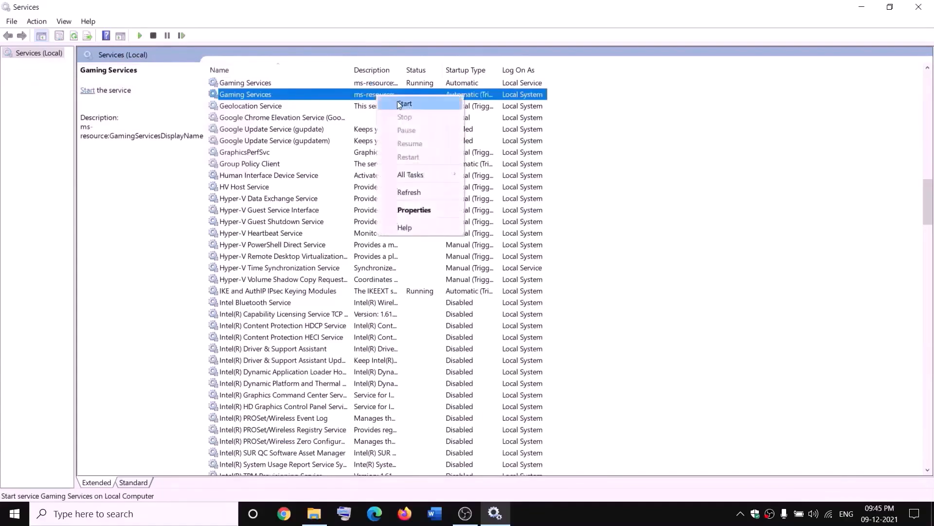
left_click(404, 104)
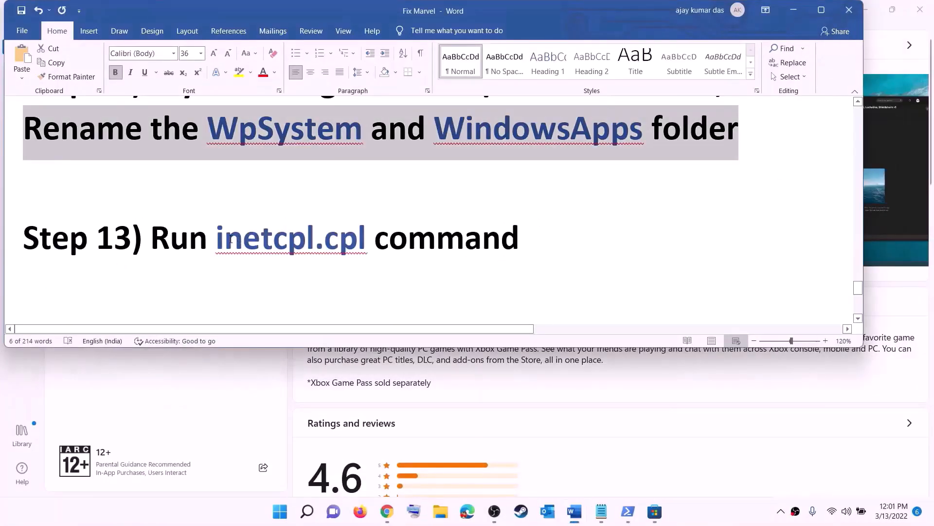
Copy the inetcpl.cpl command from the guide and open it from Windows search as Internet Properties
left_click_drag(231, 239, 347, 230)
key("ctrl+c")
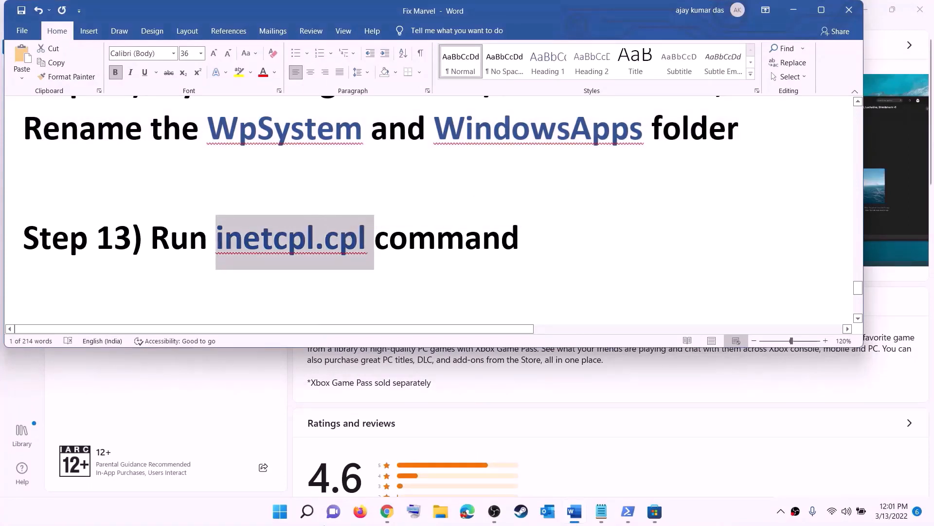
left_click(286, 511)
key("ctrl+v")
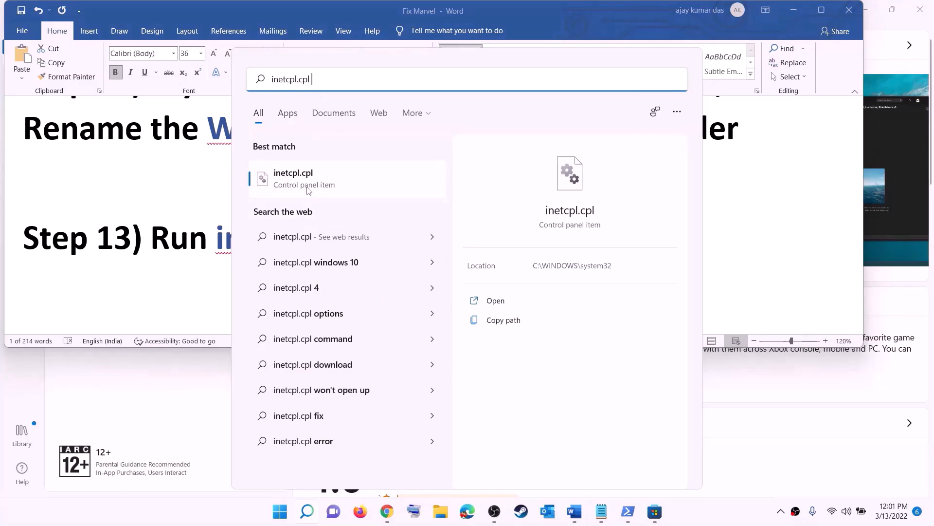
left_click(298, 178)
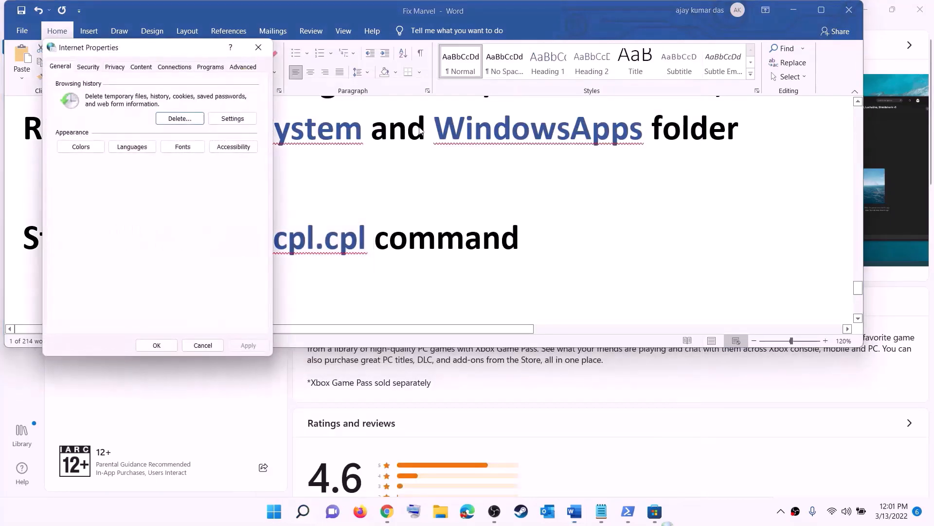
Review the Advanced settings of Internet Properties and close the dialog with OK
left_click_drag(169, 53, 598, 95)
left_click(679, 111)
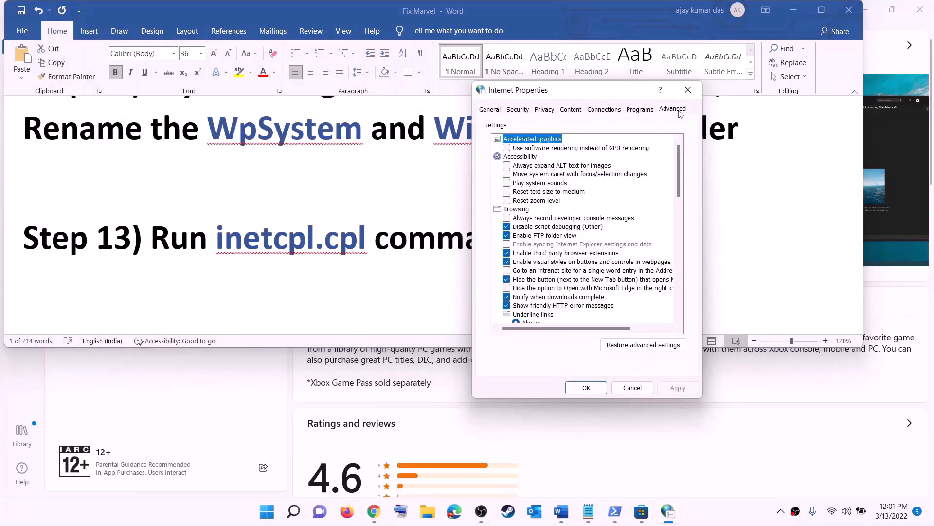
scroll(592, 232, "down", 13)
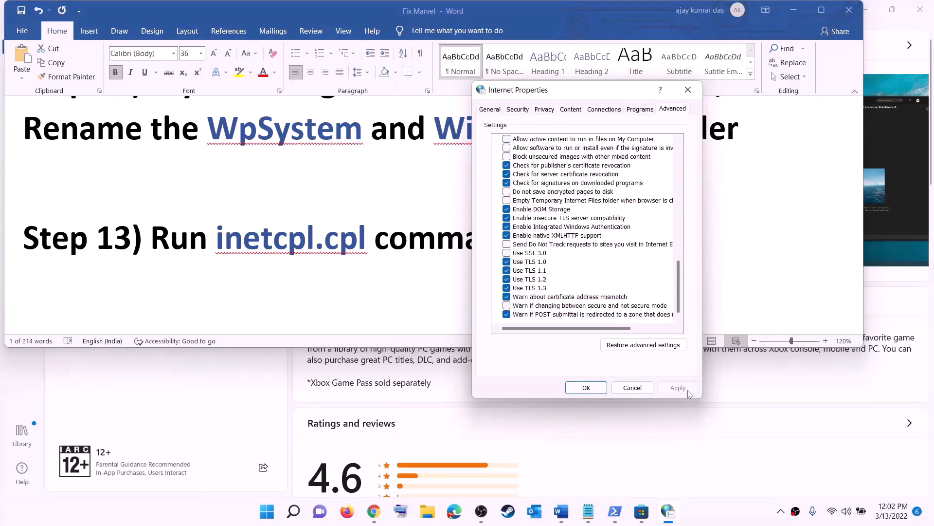
left_click(587, 387)
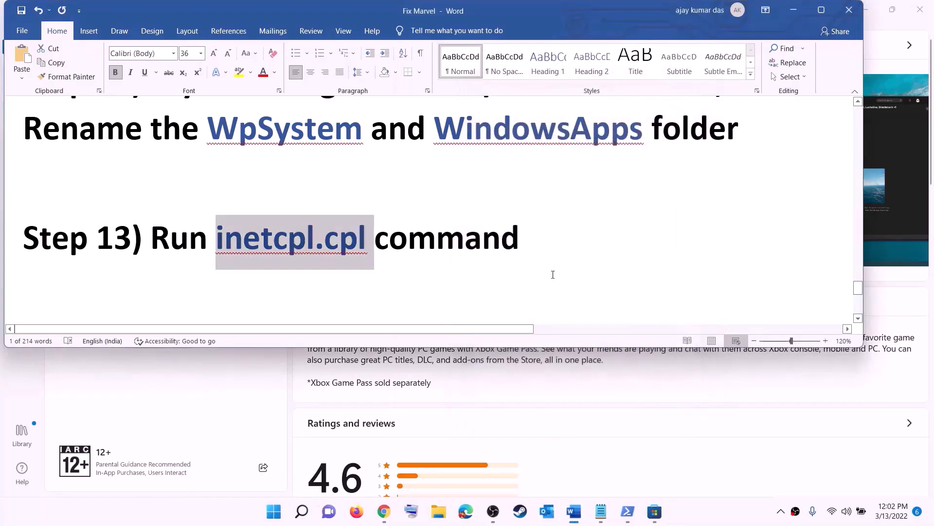
Read Step 14 and the media creation tool download links in the guide document
scroll(199, 248, "down", 3)
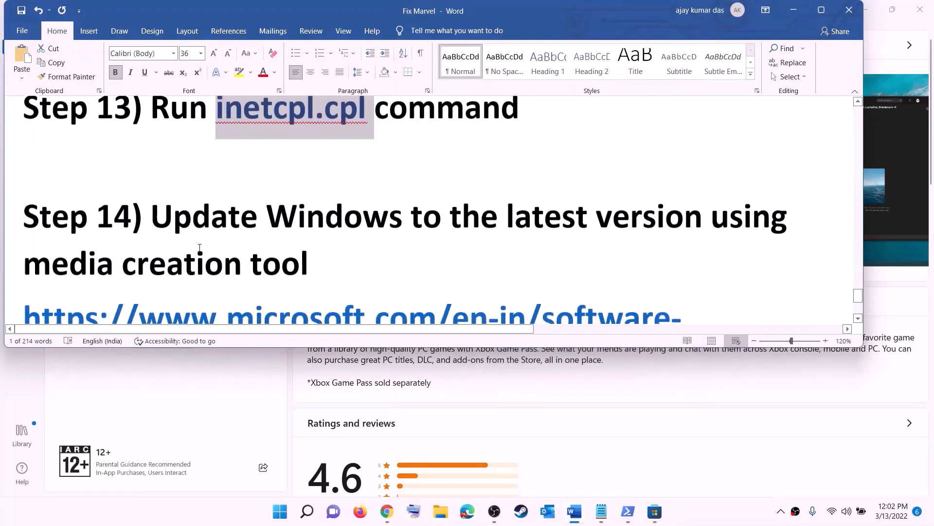
left_click_drag(151, 177, 365, 209)
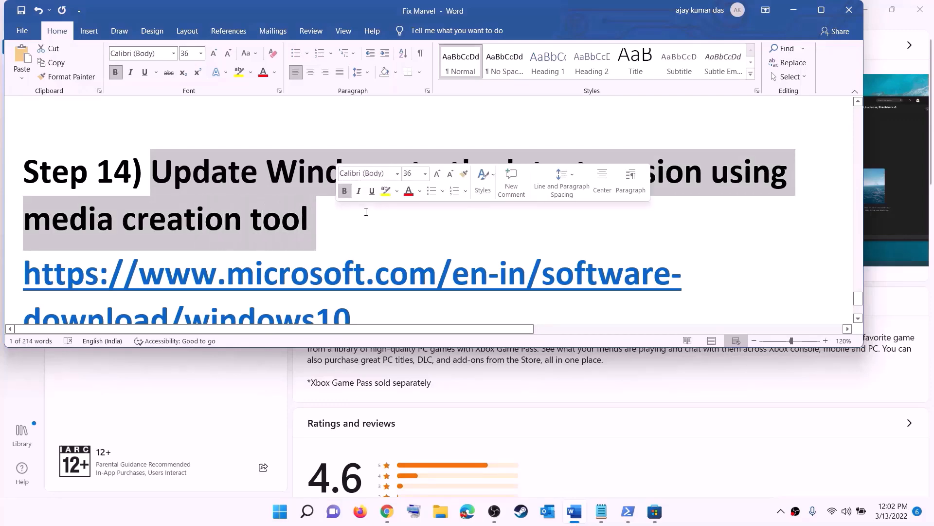
scroll(378, 211, "down", 2)
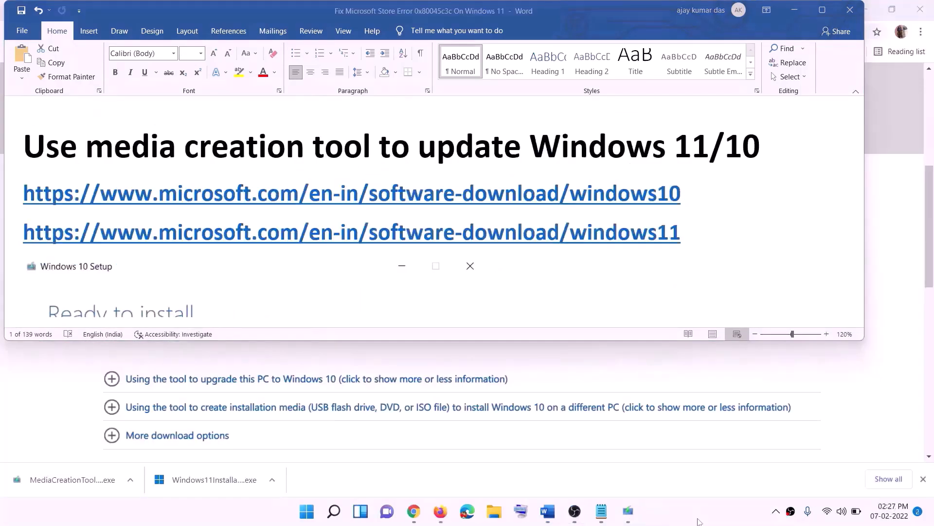
left_click(689, 208)
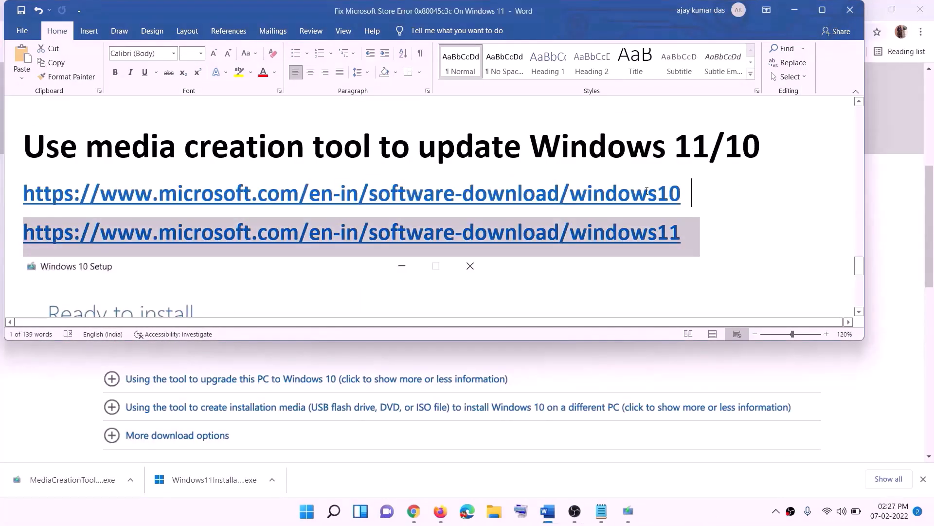
triple_click(646, 190)
triple_click(695, 234)
Review the Create Windows 10 installation media section on the Windows 10 download page
left_click(795, 10)
scroll(398, 249, "up", 7)
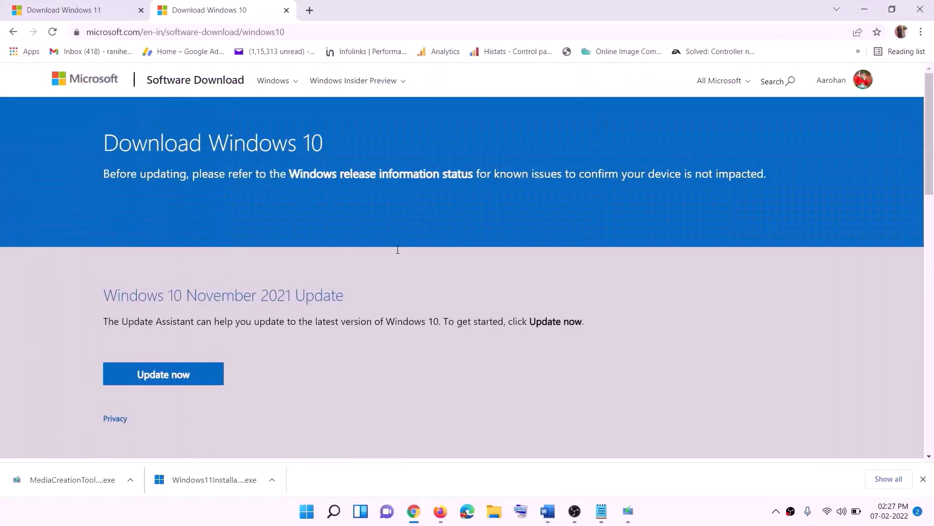
scroll(354, 190, "down", 5)
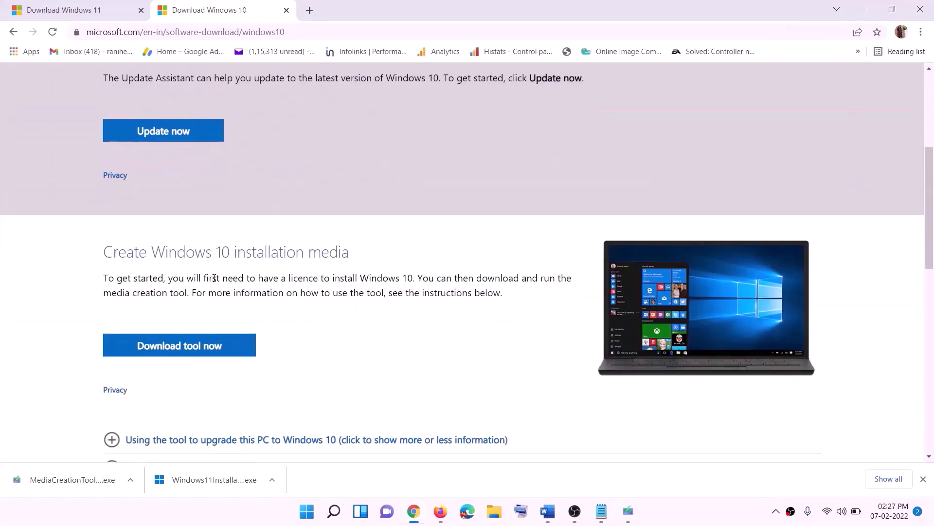
left_click_drag(112, 292, 209, 292)
scroll(313, 267, "down", 3)
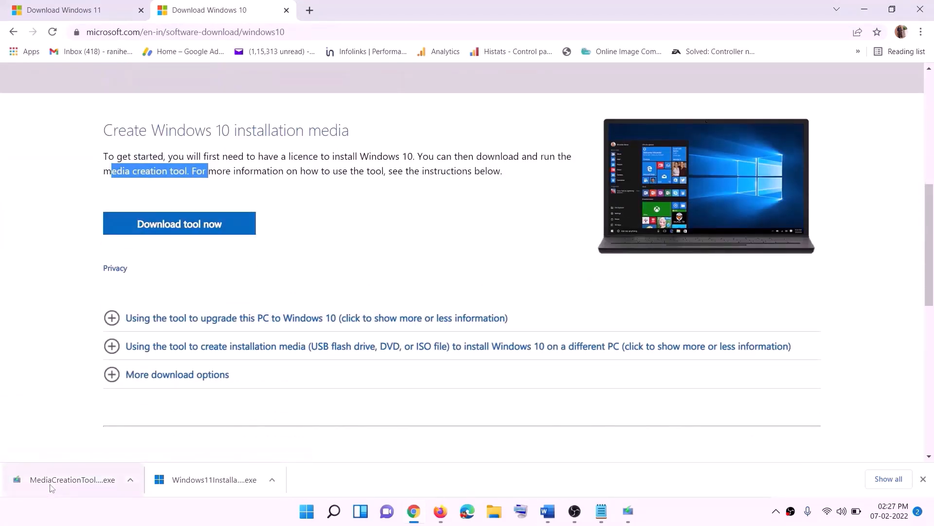
Launch the media creation tool and choose Upgrade this PC now to start downloading Windows 10
left_click(629, 511)
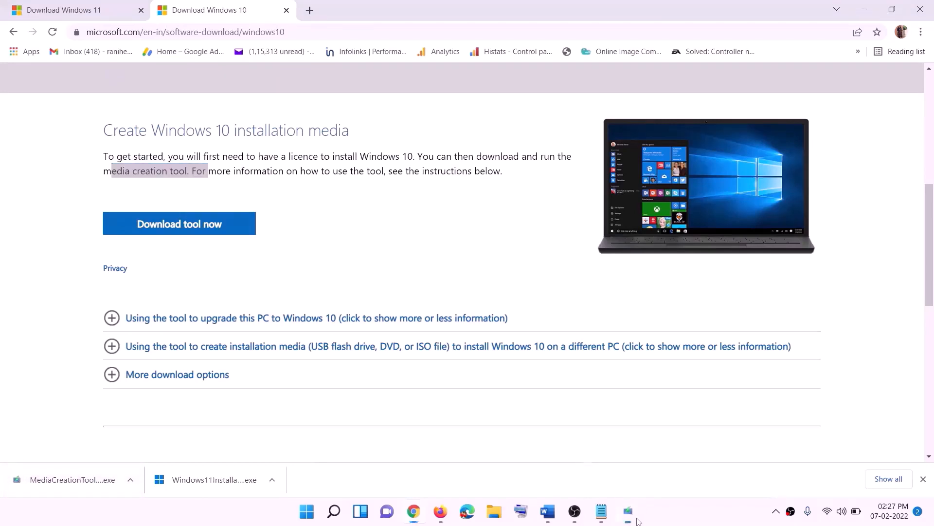
left_click(609, 397)
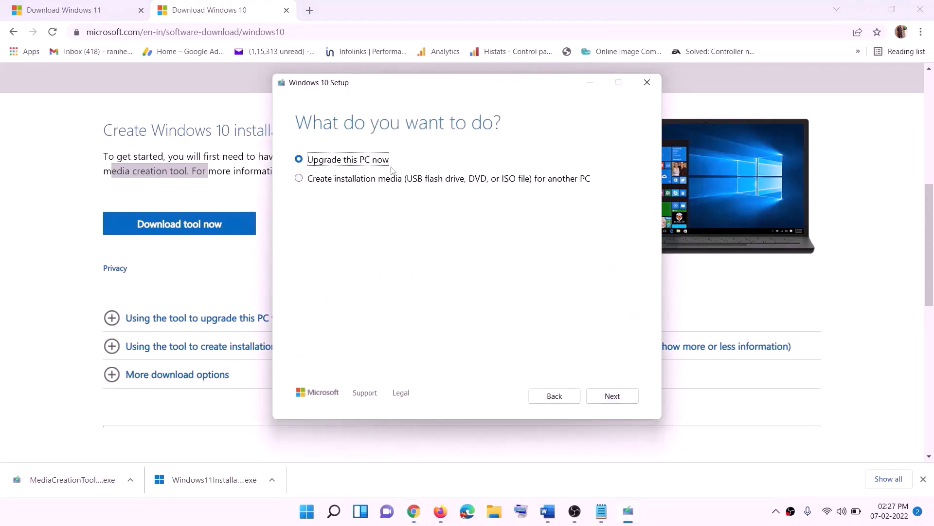
left_click(611, 396)
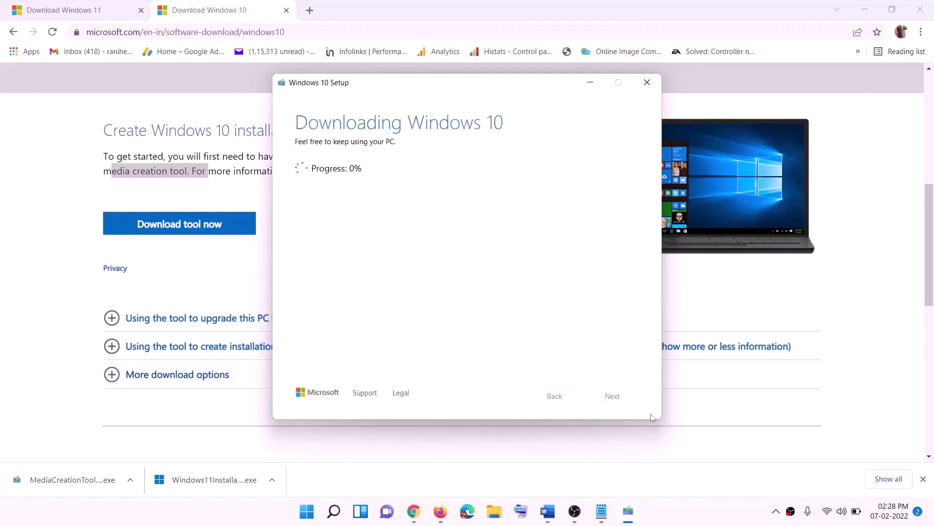
left_click(690, 518)
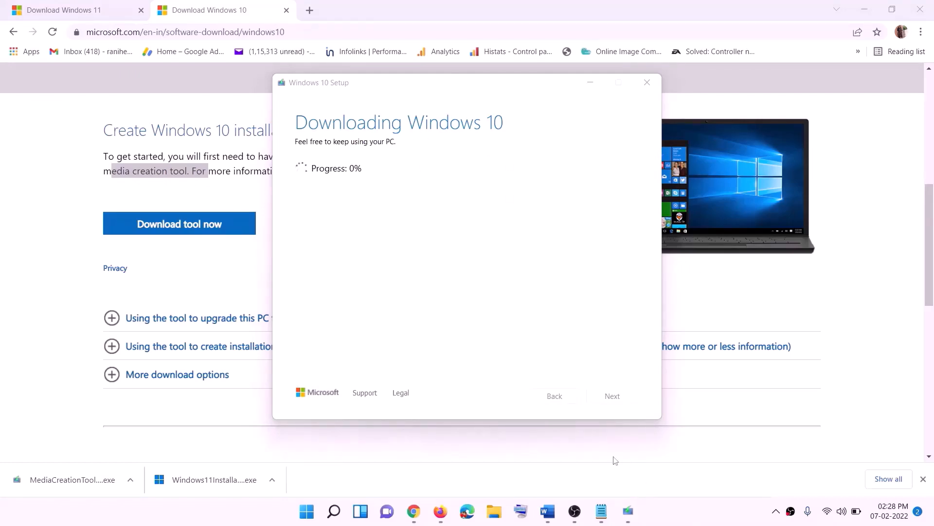
Examine the Ready to install screen shown in the guide document
left_click(548, 511)
scroll(100, 236, "down", 1)
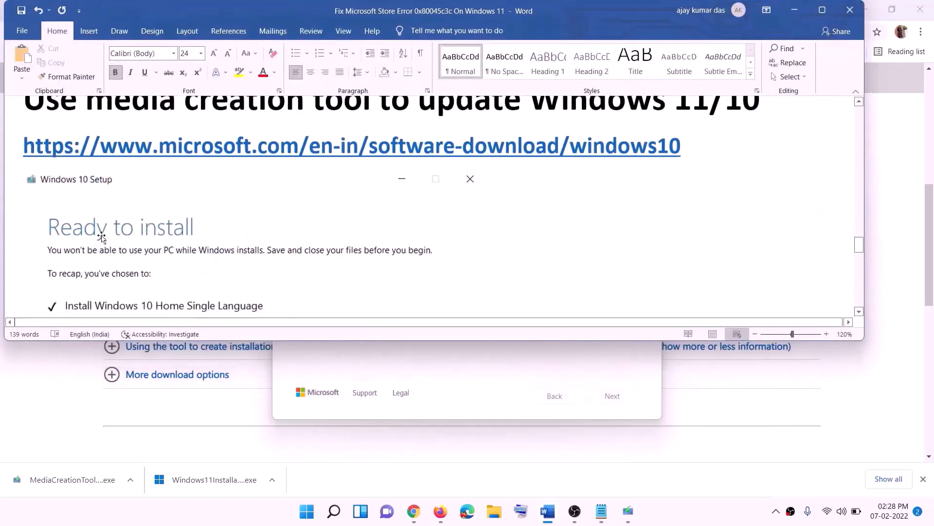
left_click(822, 10)
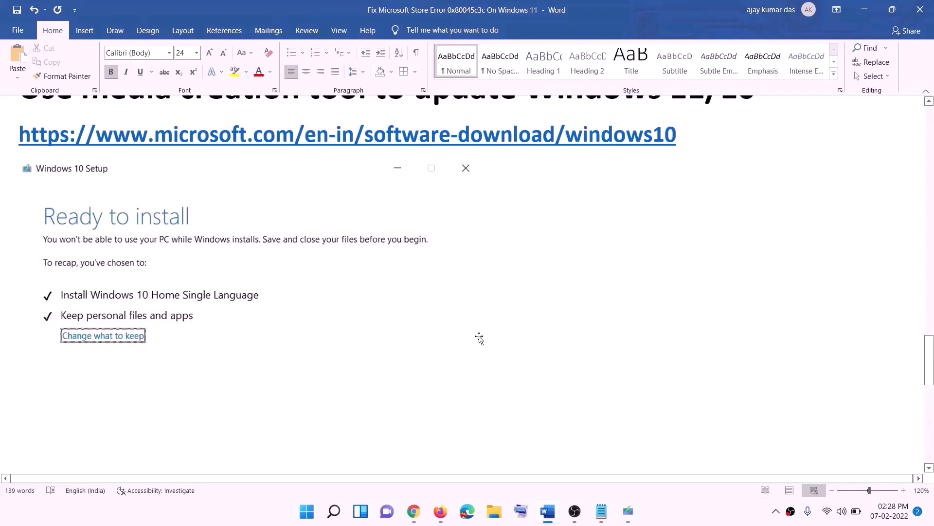
scroll(479, 340, "down", 2)
scroll(480, 339, "down", 1)
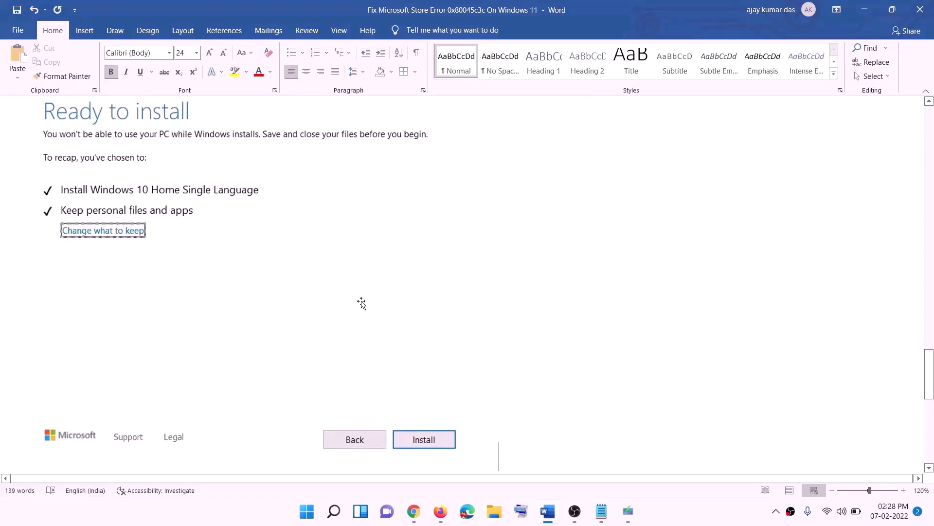
Open the Windows 11 download page and highlight the media creation tool text in the Create Windows 11 Installation Media section
scroll(383, 302, "up", 1)
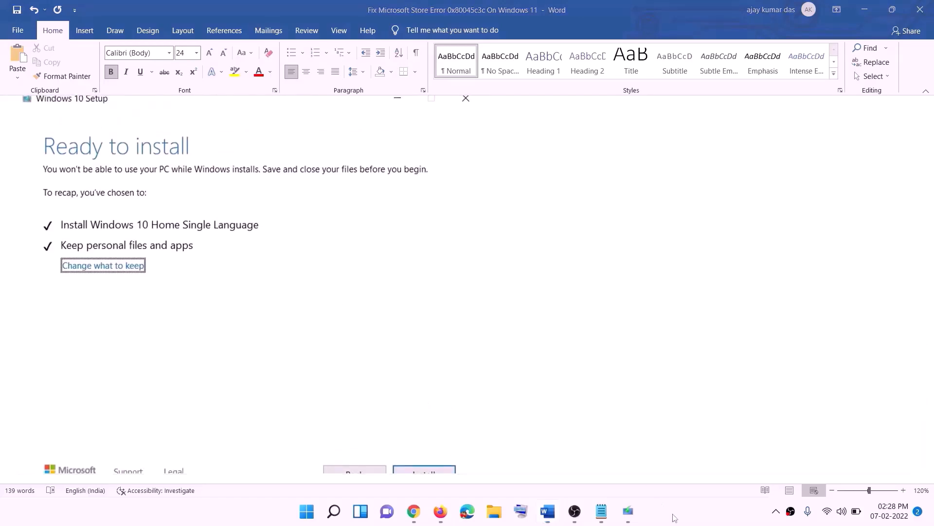
left_click(428, 512)
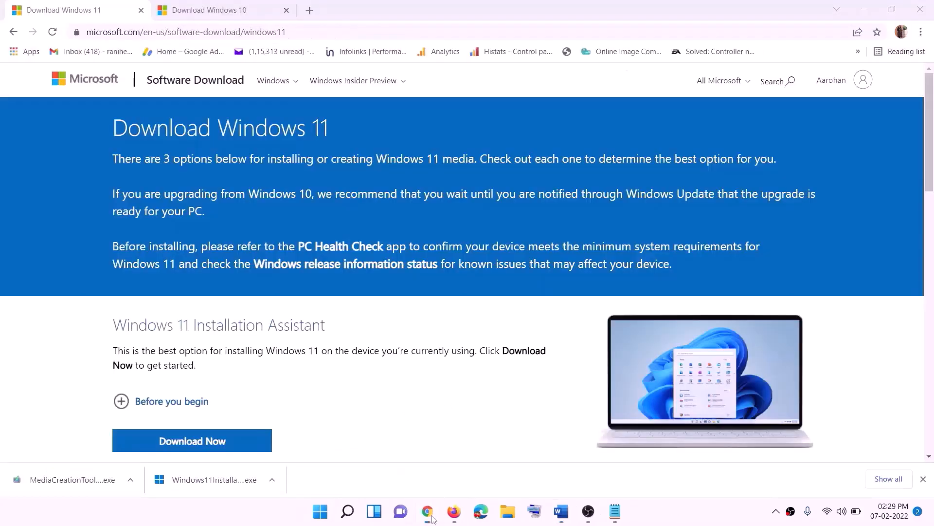
scroll(291, 337, "down", 5)
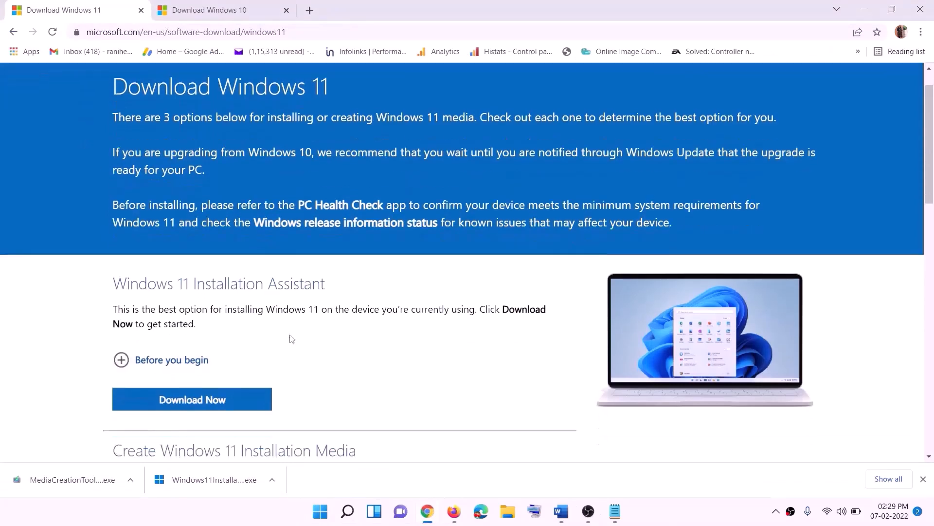
left_click_drag(175, 290, 270, 290)
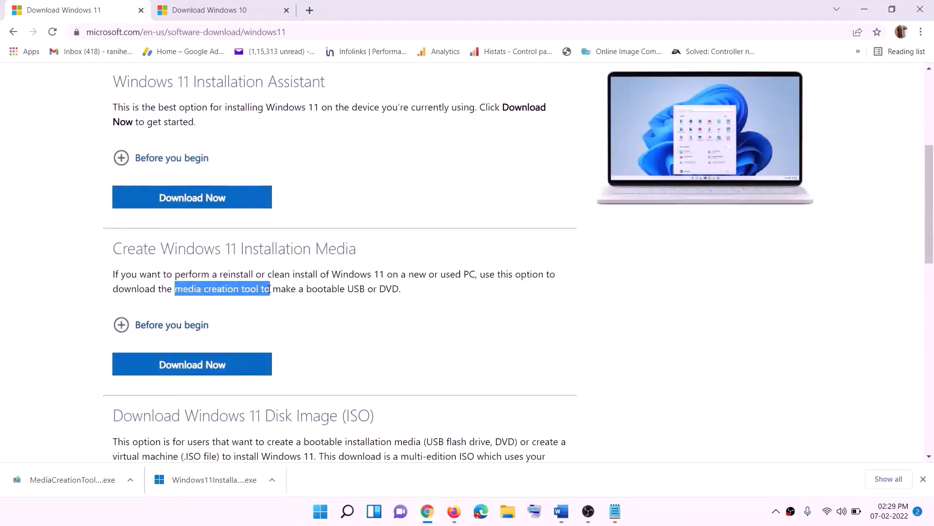
Download the Windows 11 media creation tool, run it with administrator approval, and accept the license terms
left_click(186, 370)
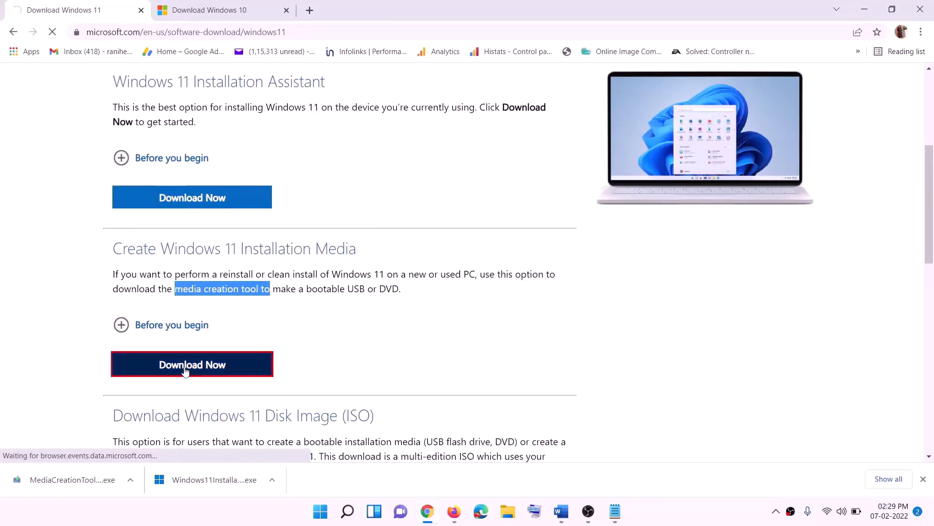
left_click(63, 483)
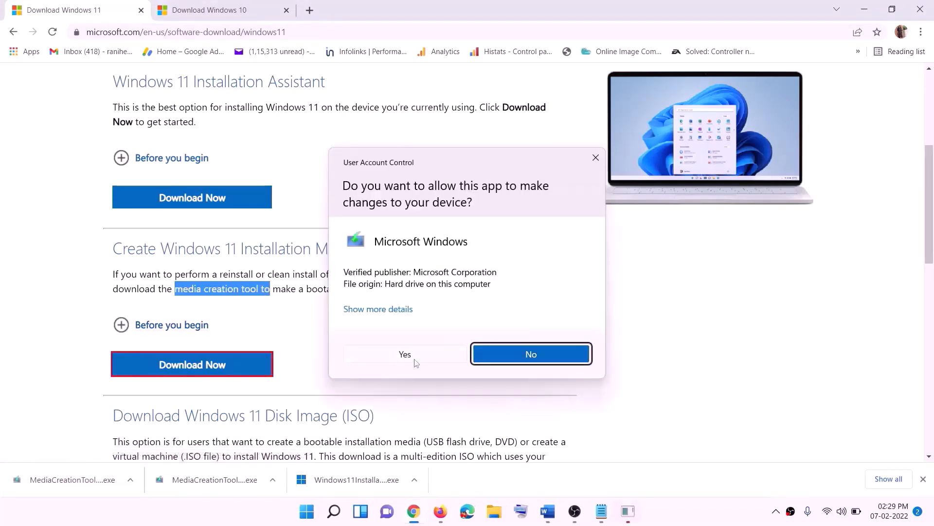
left_click(415, 361)
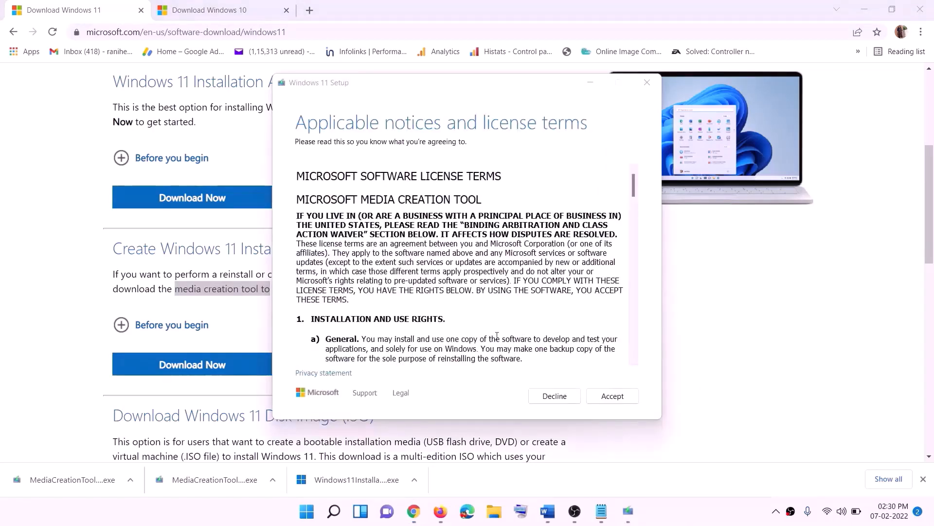
left_click(612, 395)
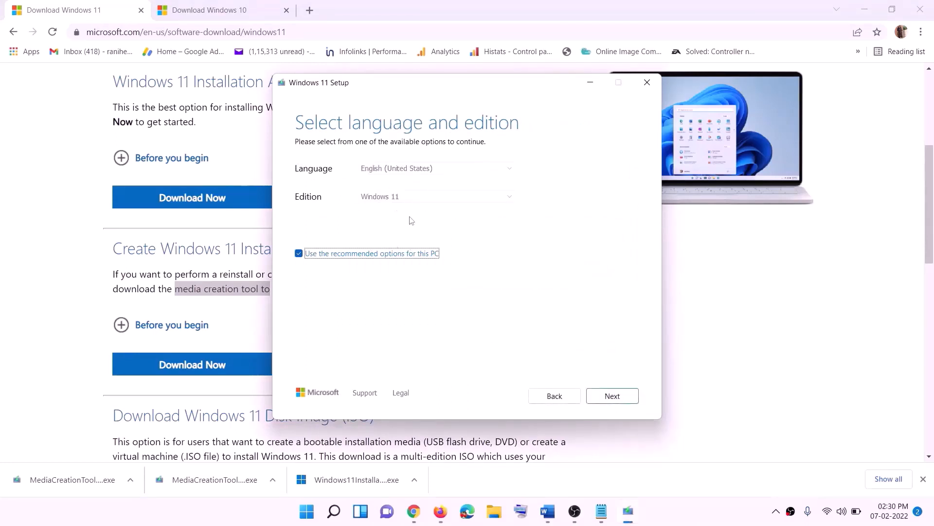
Keep the recommended language and edition and create an ISO file saved to the Desktop
left_click(606, 395)
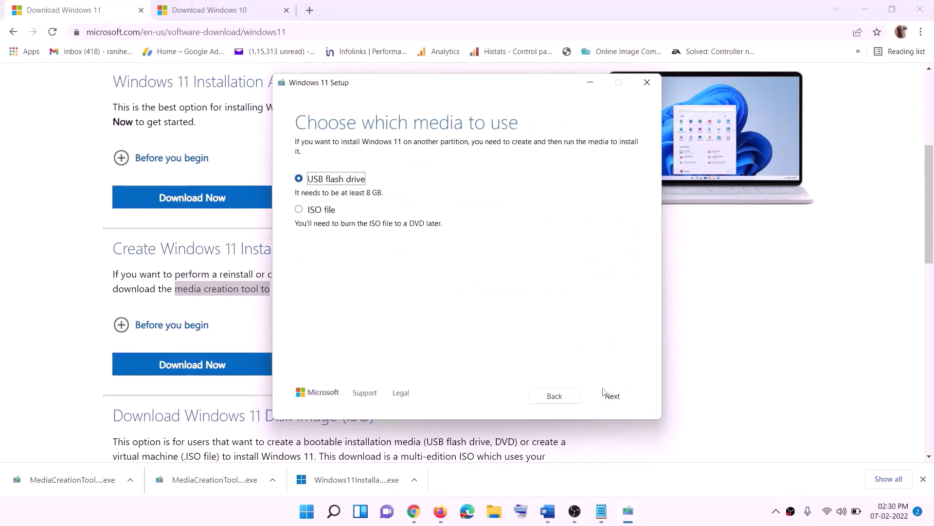
left_click(315, 213)
left_click(612, 395)
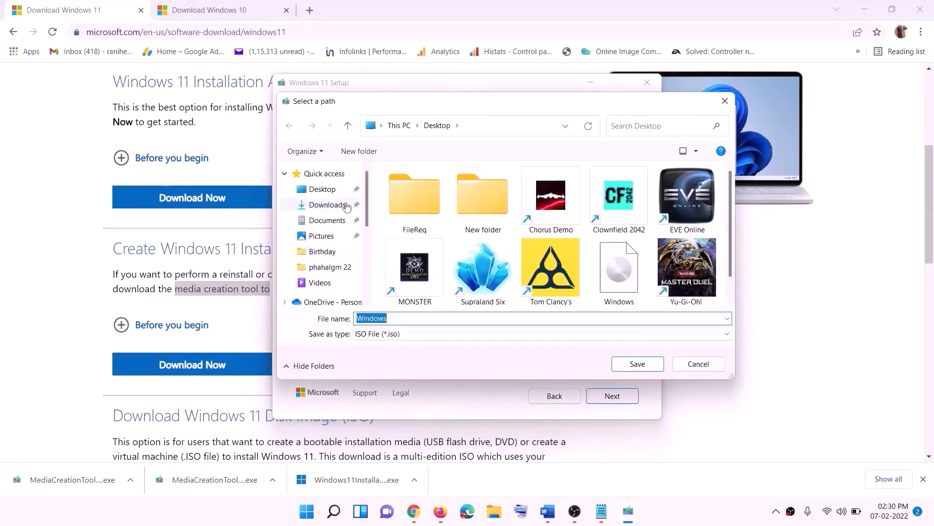
left_click(320, 192)
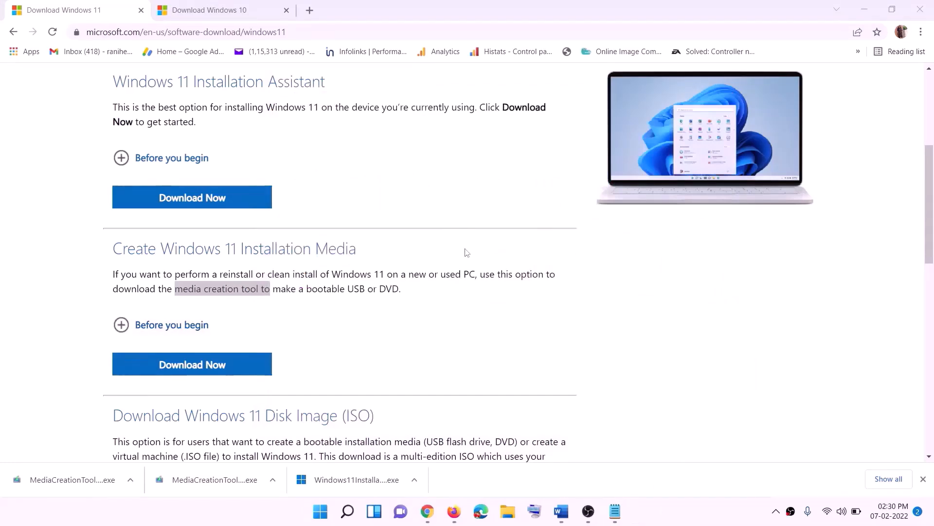
Move the Windows ISO icon on the desktop and mount it
key("super+d")
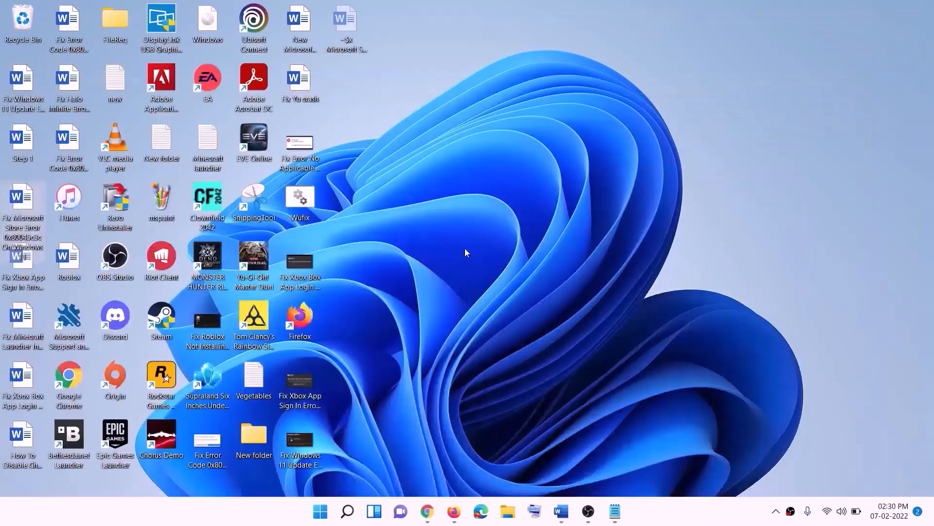
left_click_drag(215, 25, 370, 281)
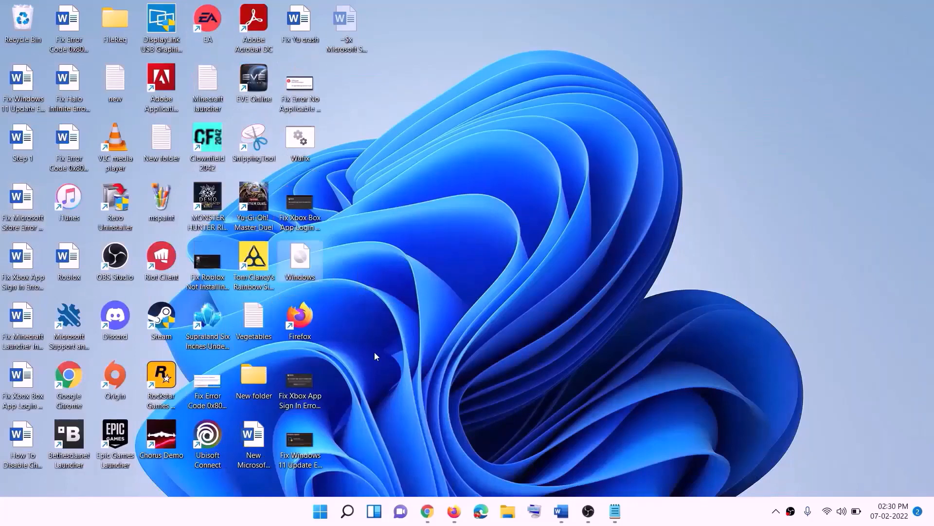
double_click(306, 257)
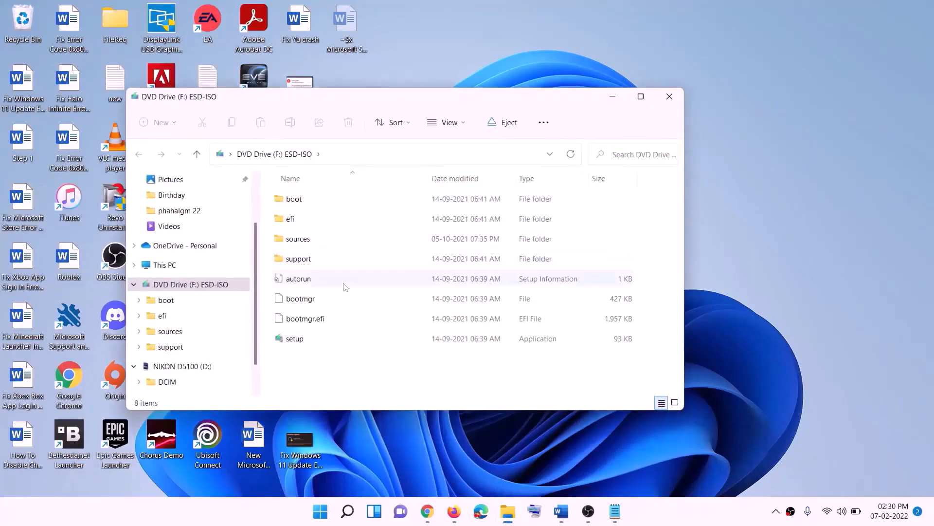
Run setup from the mounted ESD-ISO drive, allow it to make changes, and continue in Install Windows 11
left_click(296, 341)
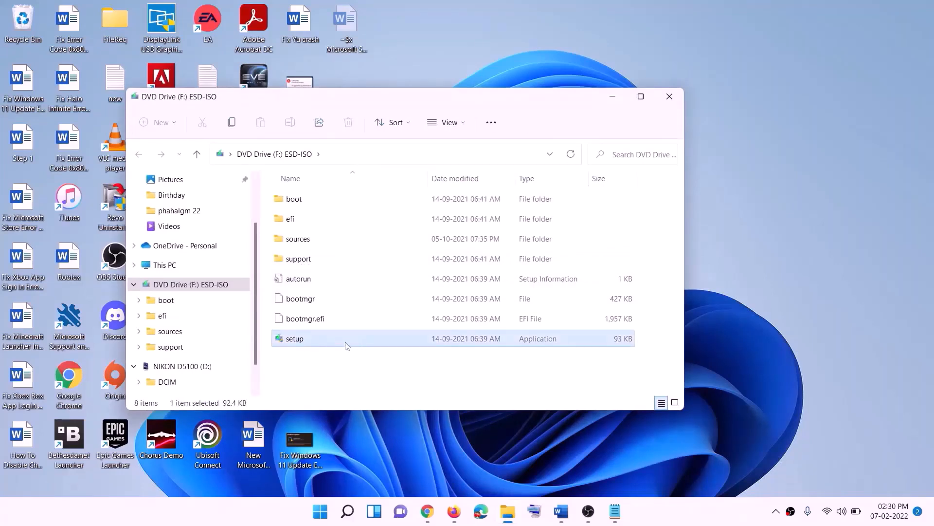
double_click(320, 340)
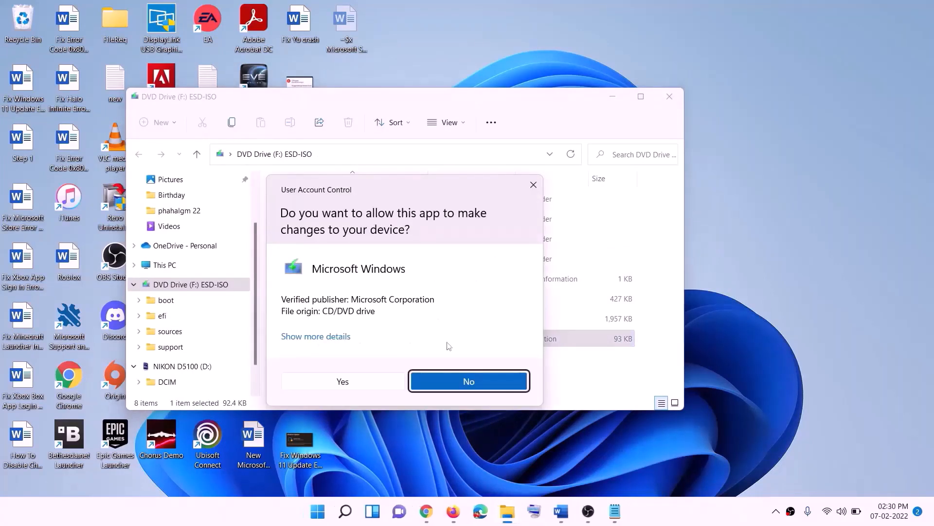
left_click(375, 382)
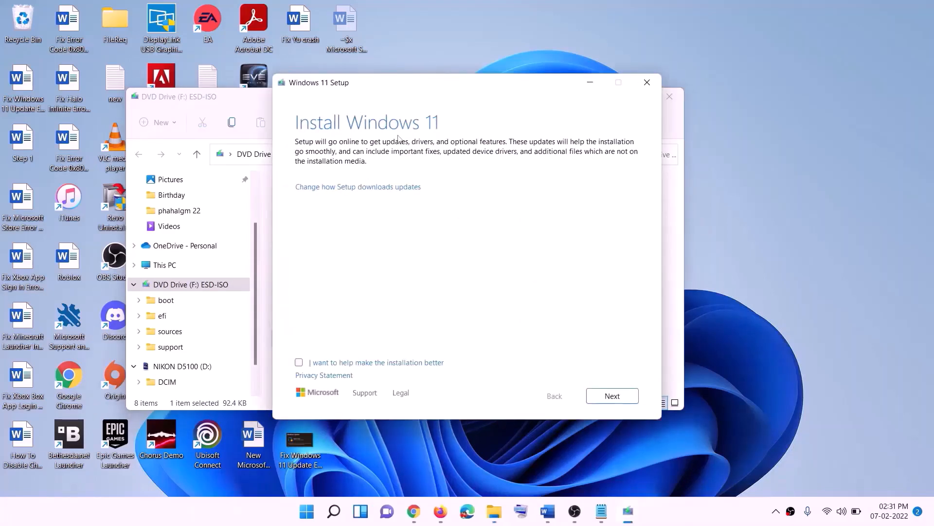
left_click(615, 395)
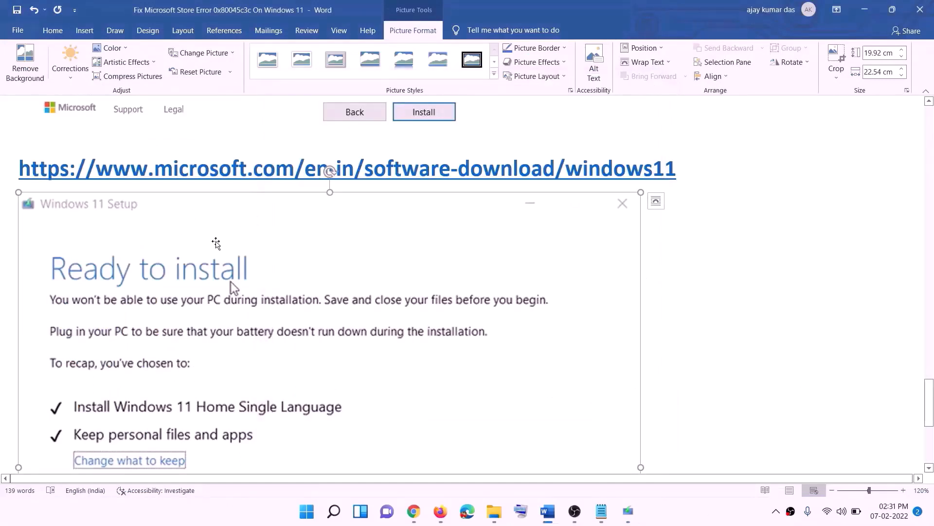
Review the Windows 11 Ready to install screen shown in the guide document
scroll(216, 243, "down", 5)
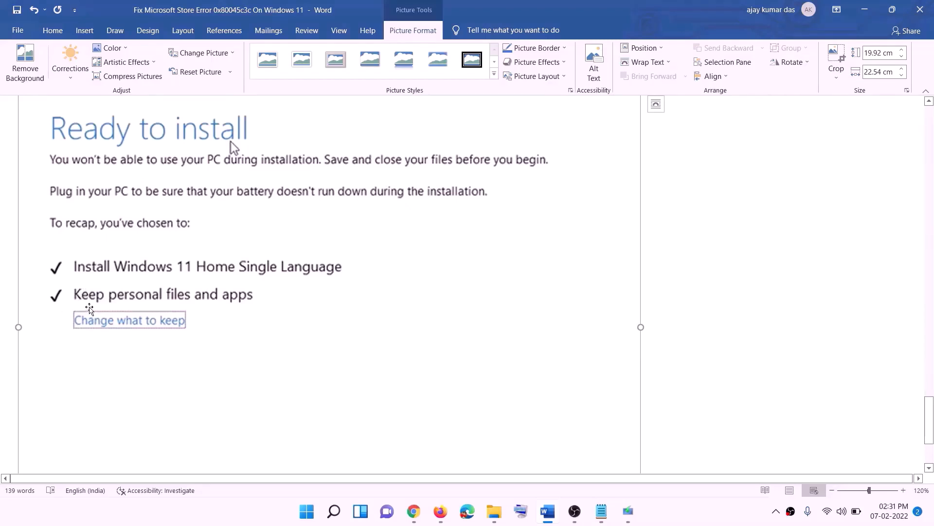
scroll(367, 309, "down", 3)
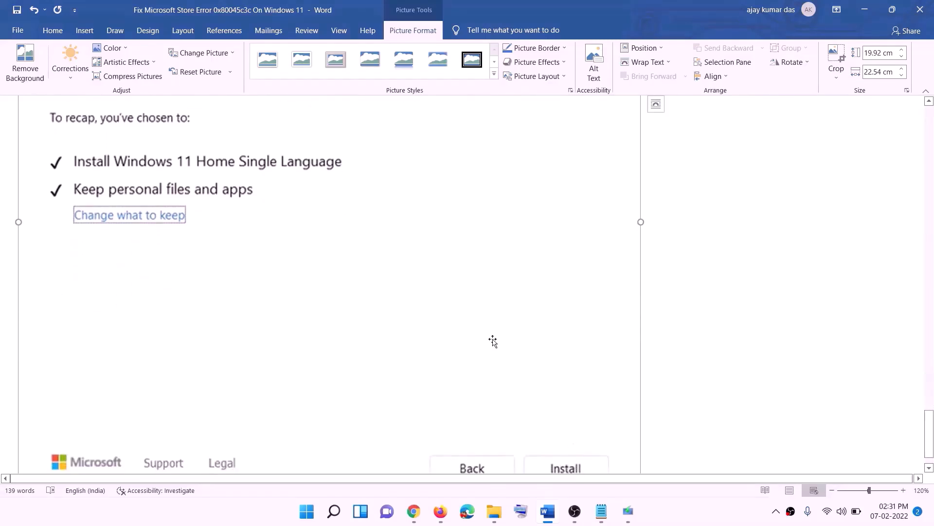
scroll(494, 351, "up", 7)
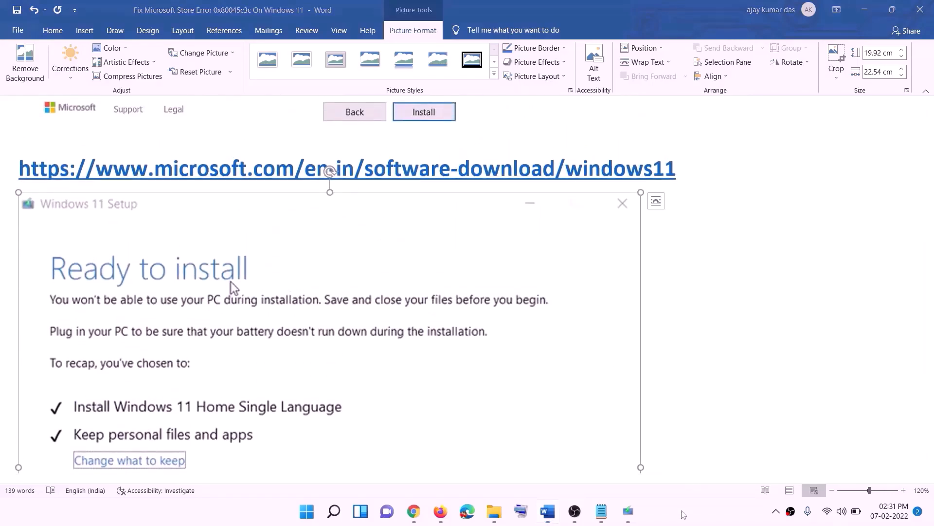